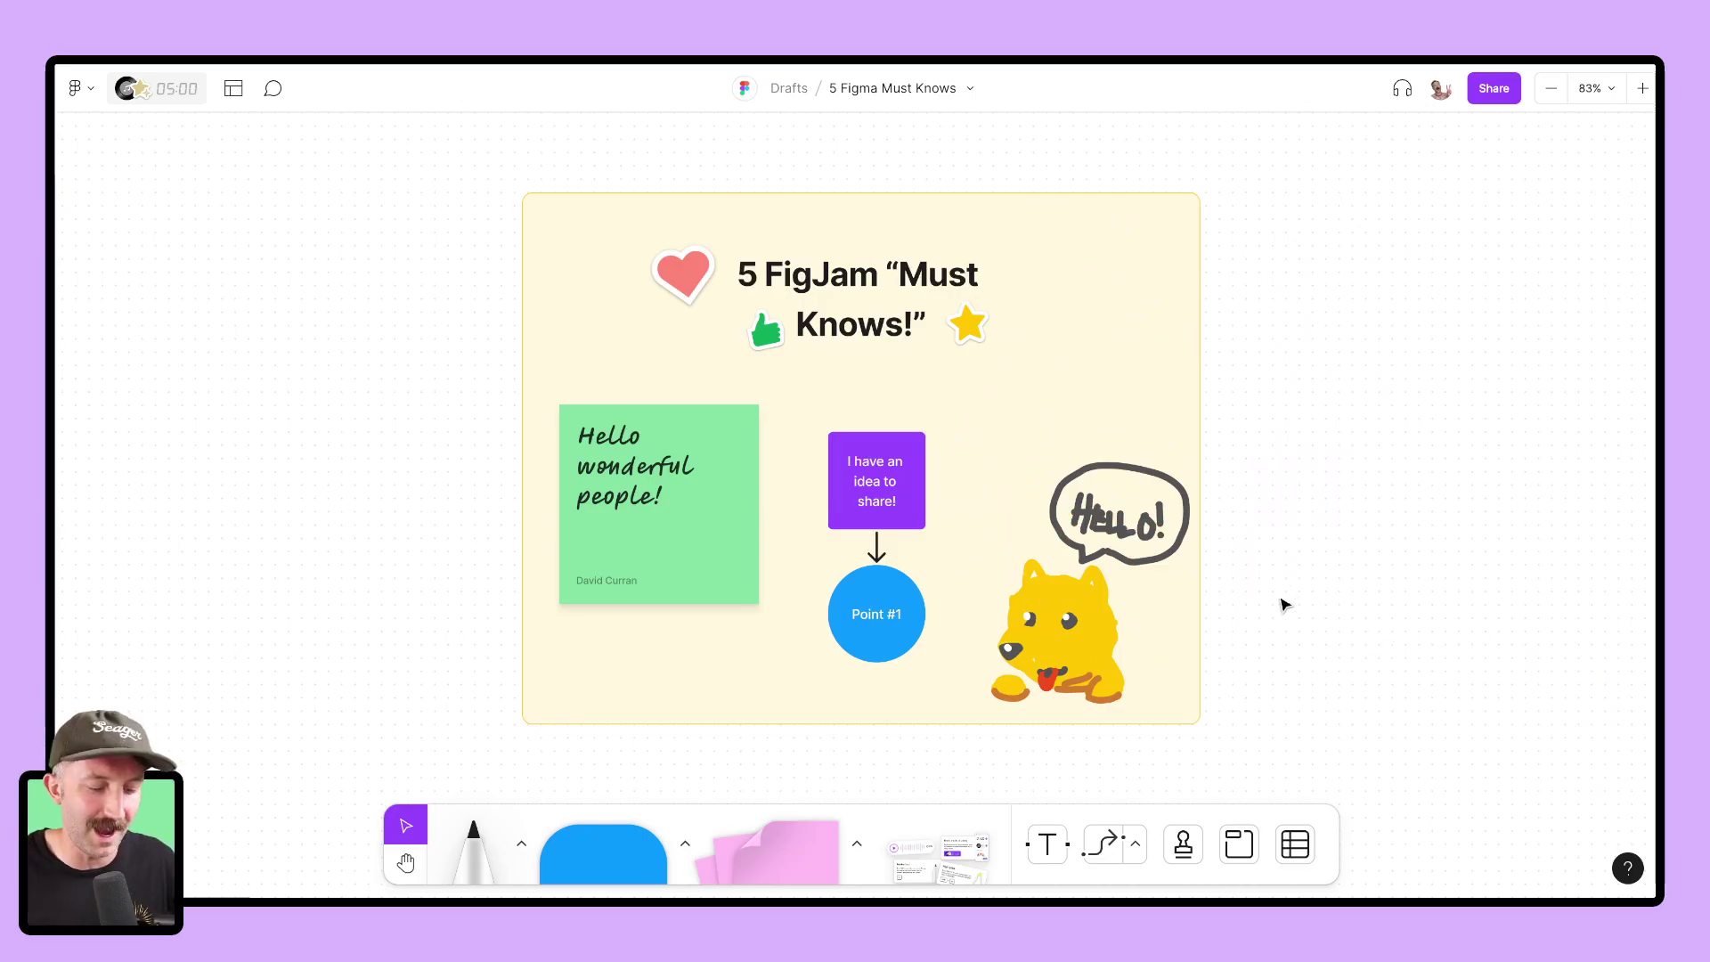
Step: Tour the board's Stickies, Shapes, Stamps/Emotes, Marker and Timer sections, ending at Stickies
{"action": "left_click", "coordinate": [1103, 439]}
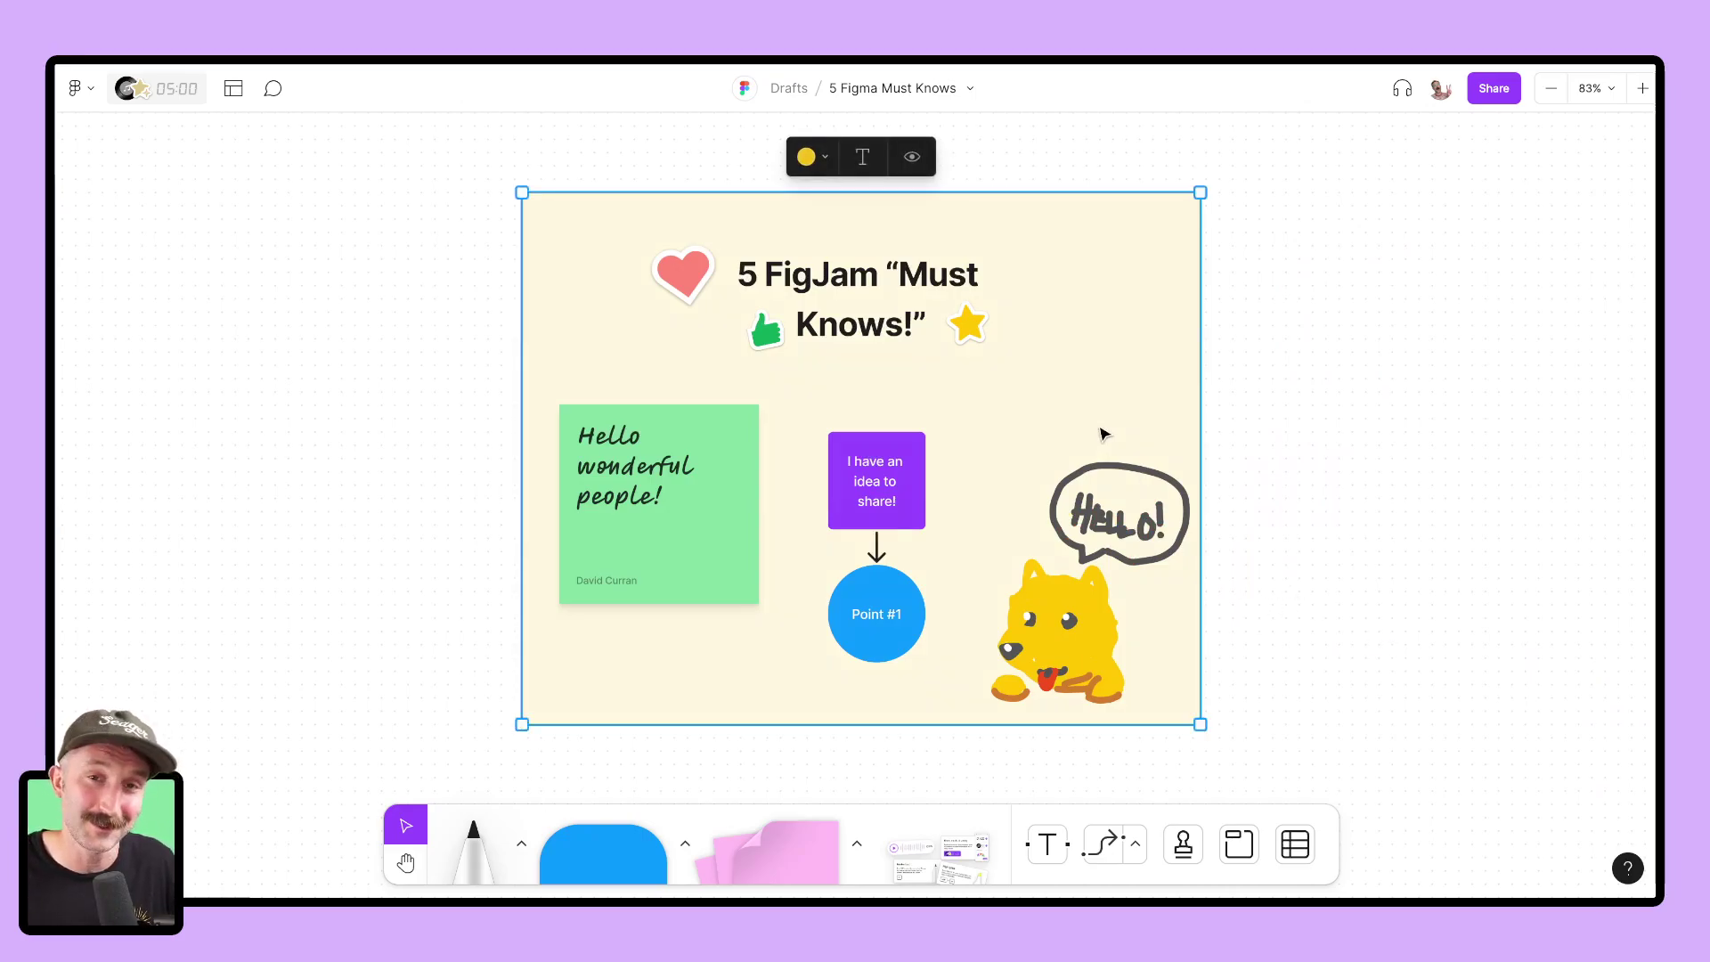
{"action": "key", "text": "n"}
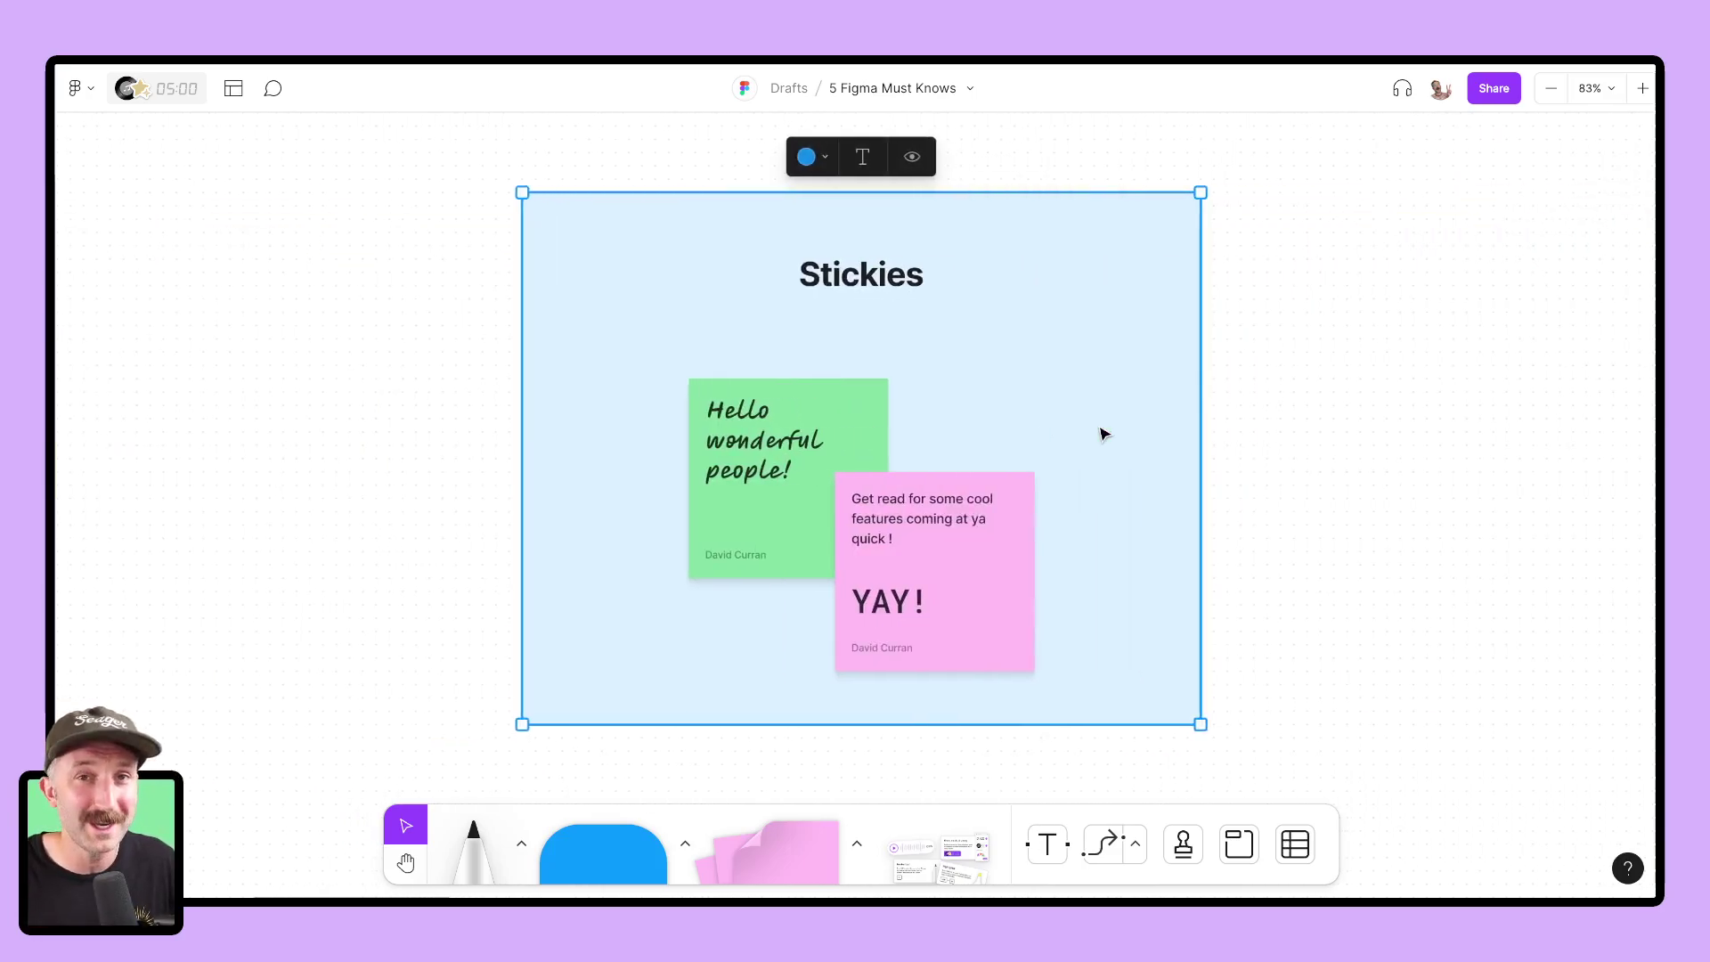
{"action": "key", "text": "n"}
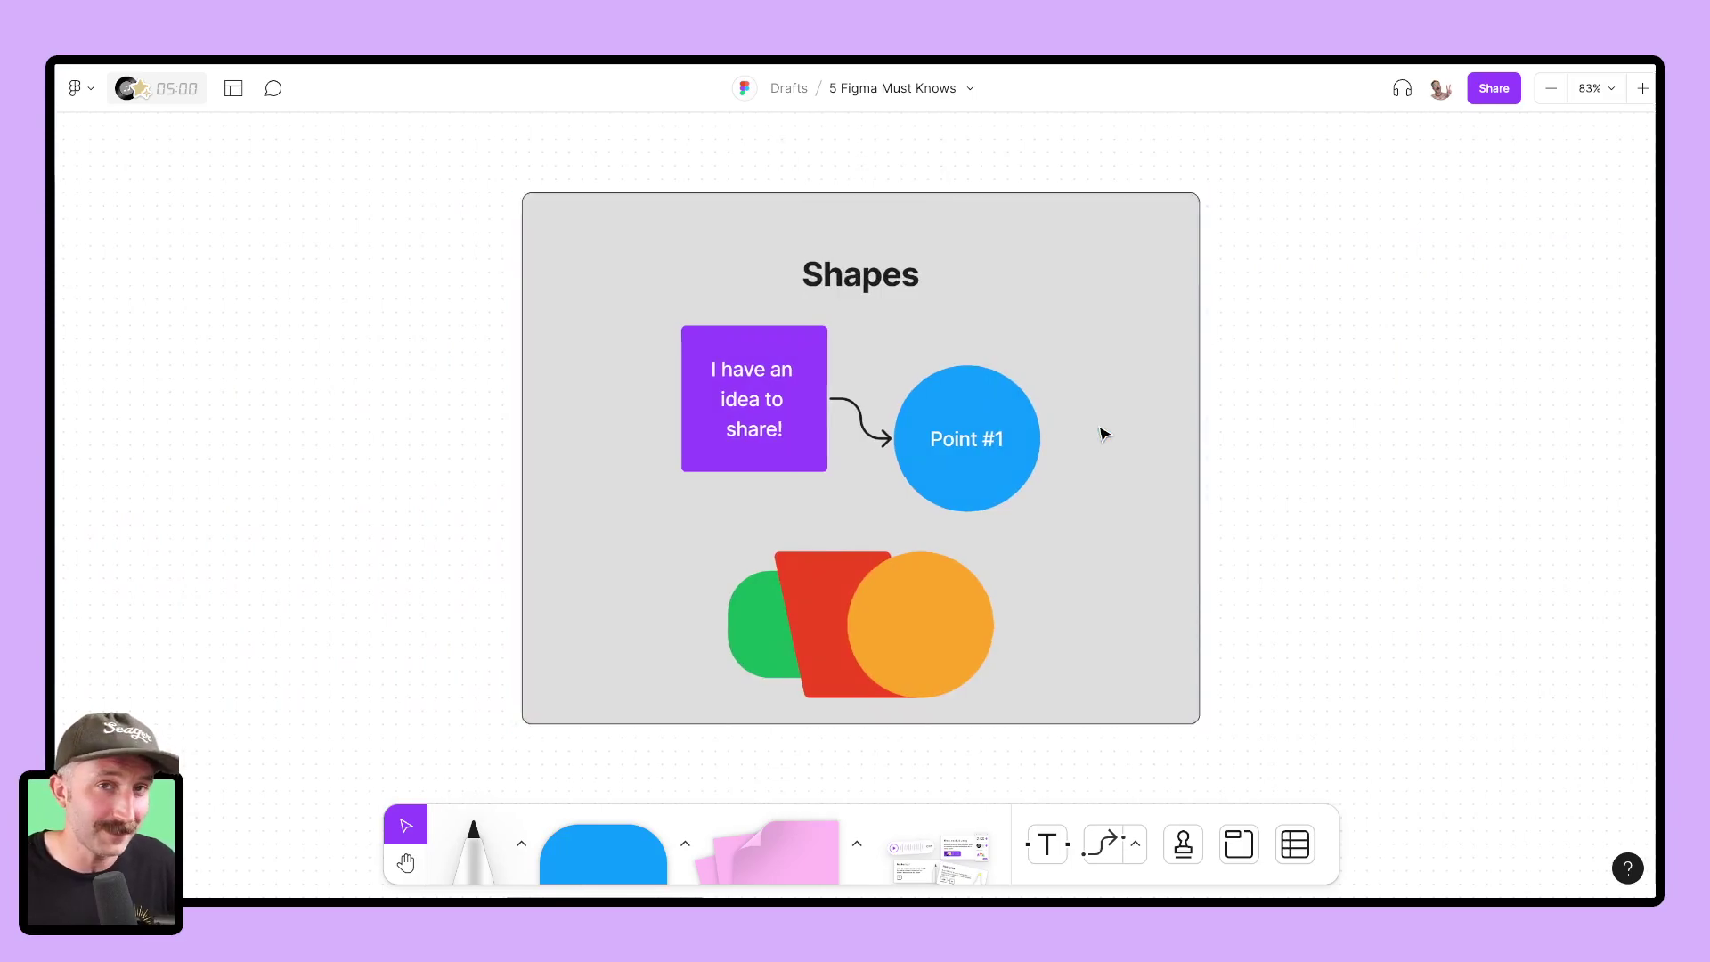
{"action": "key", "text": "n"}
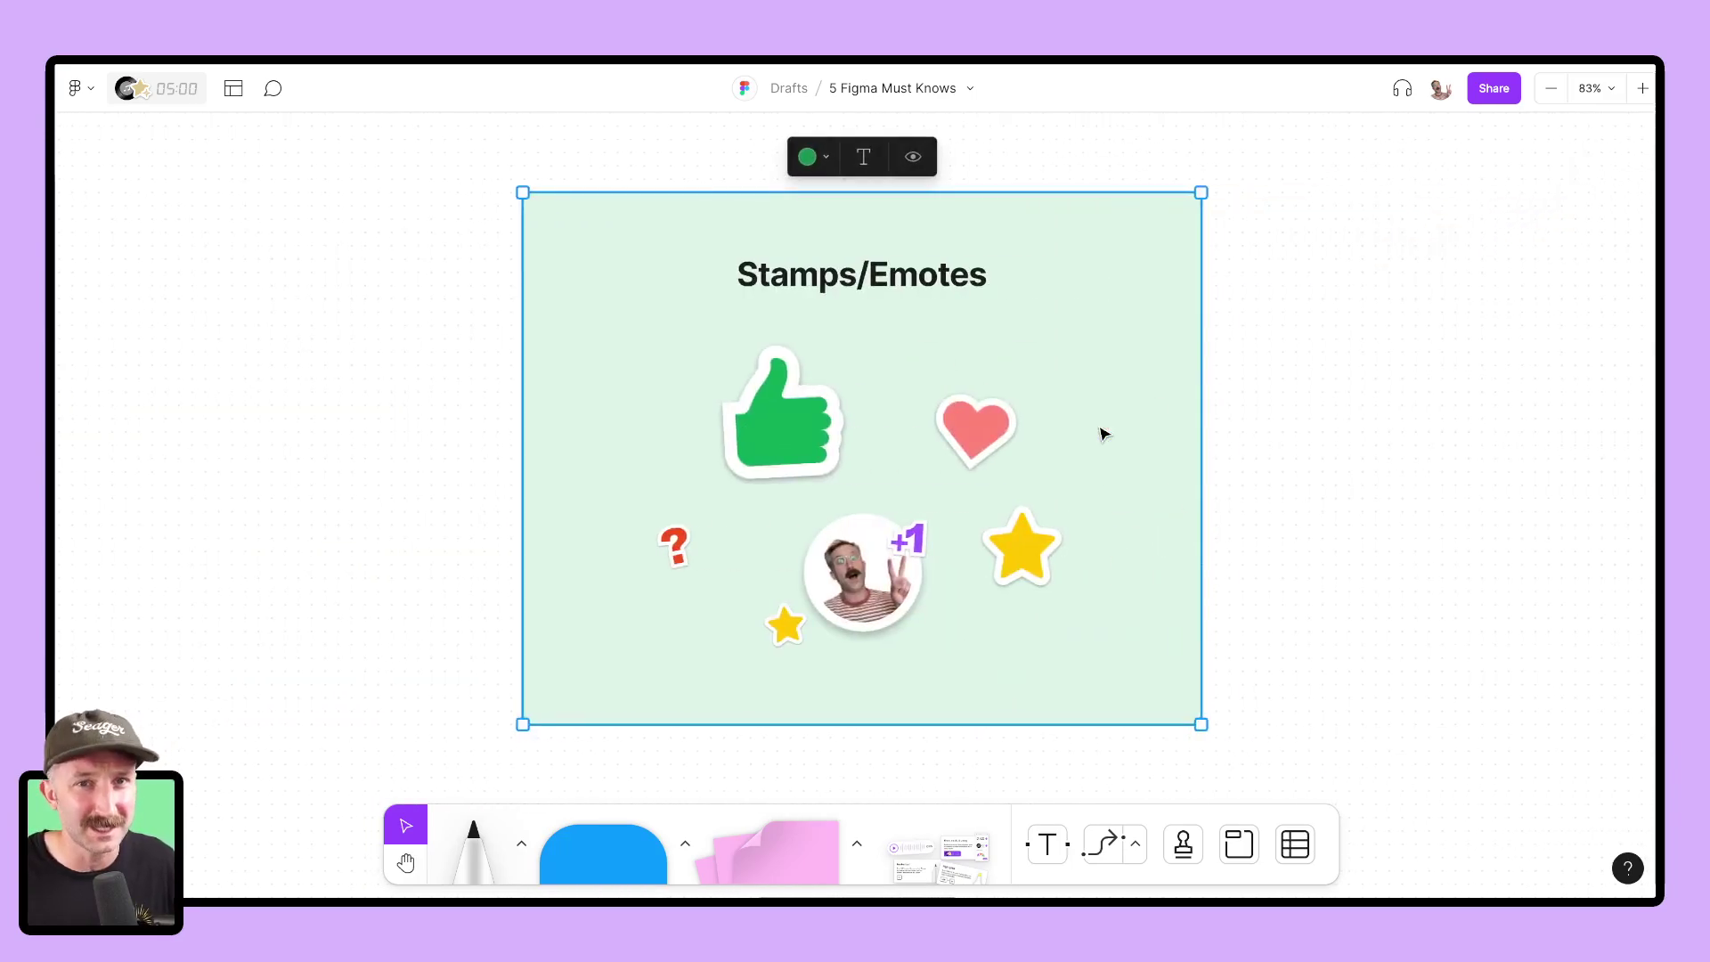
{"action": "key", "text": "n"}
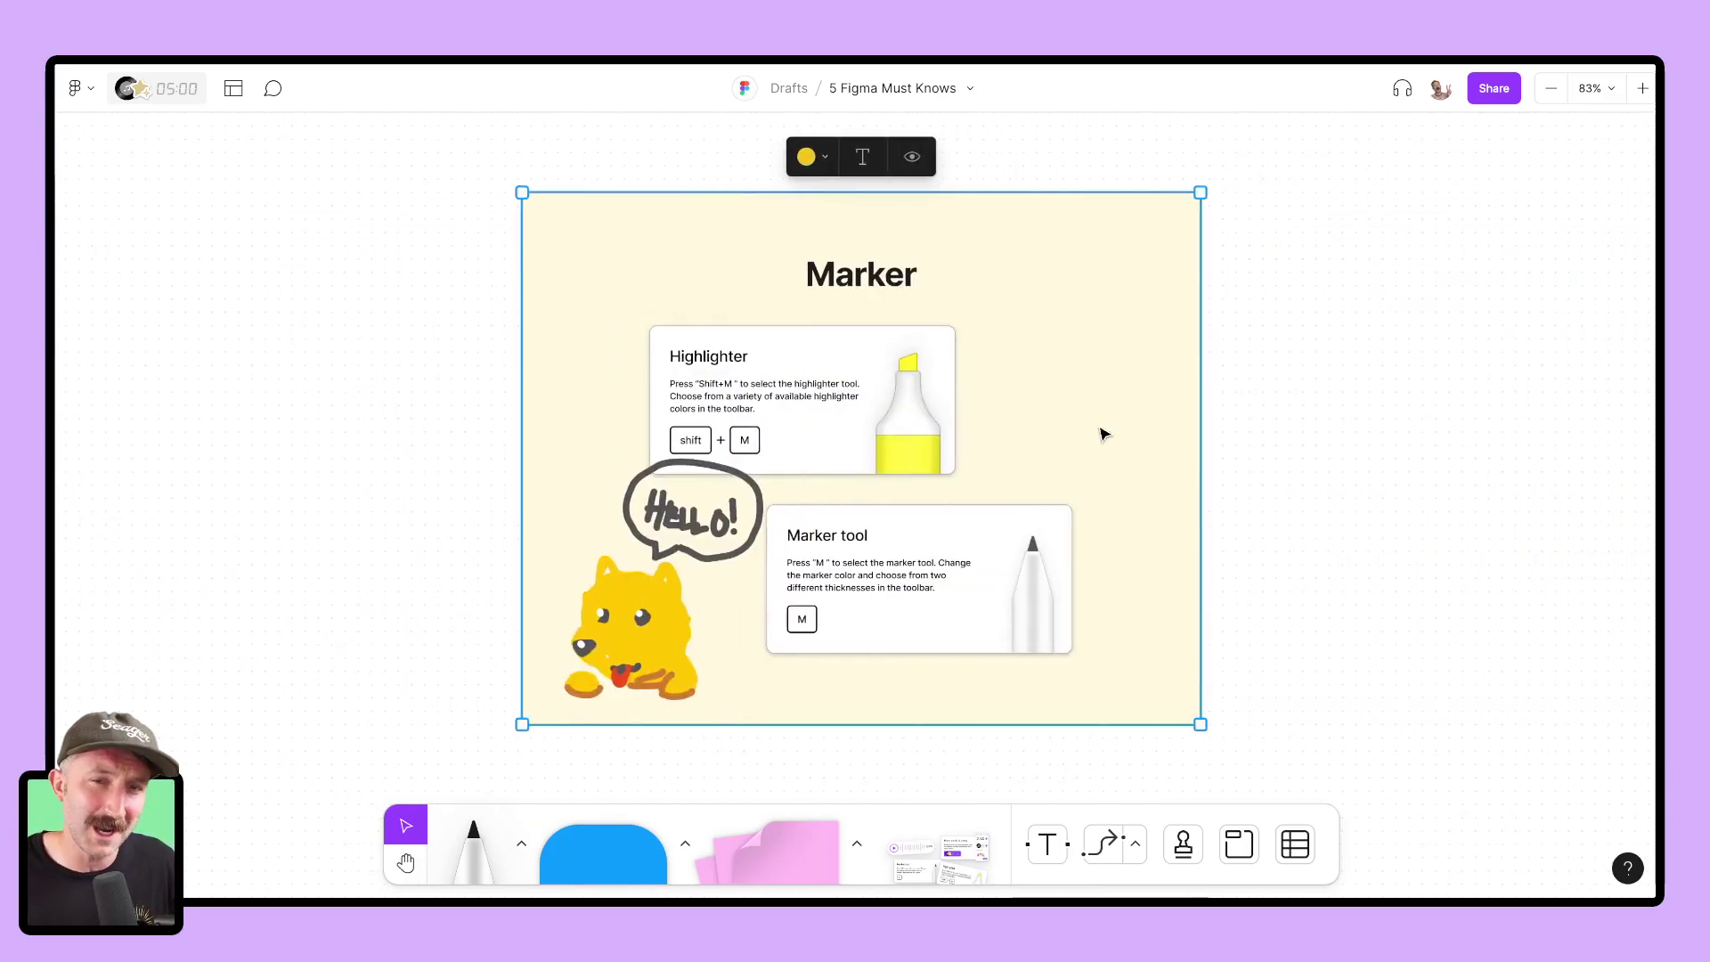
{"action": "key", "text": "n"}
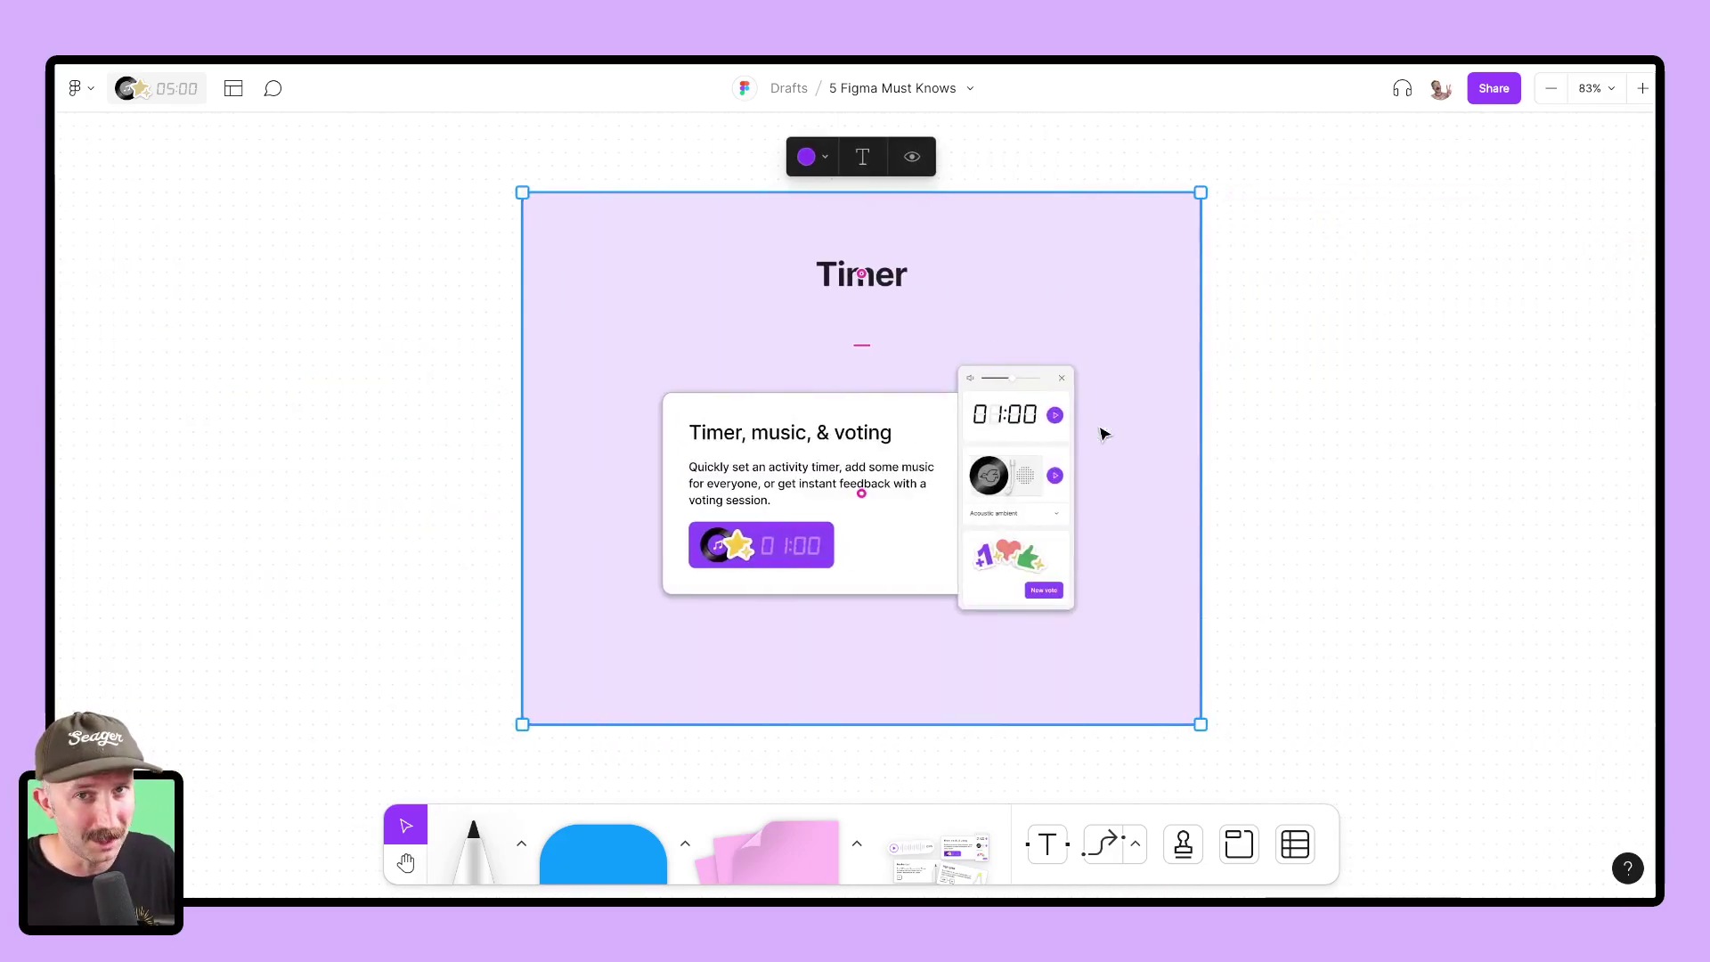
{"action": "key", "text": "n"}
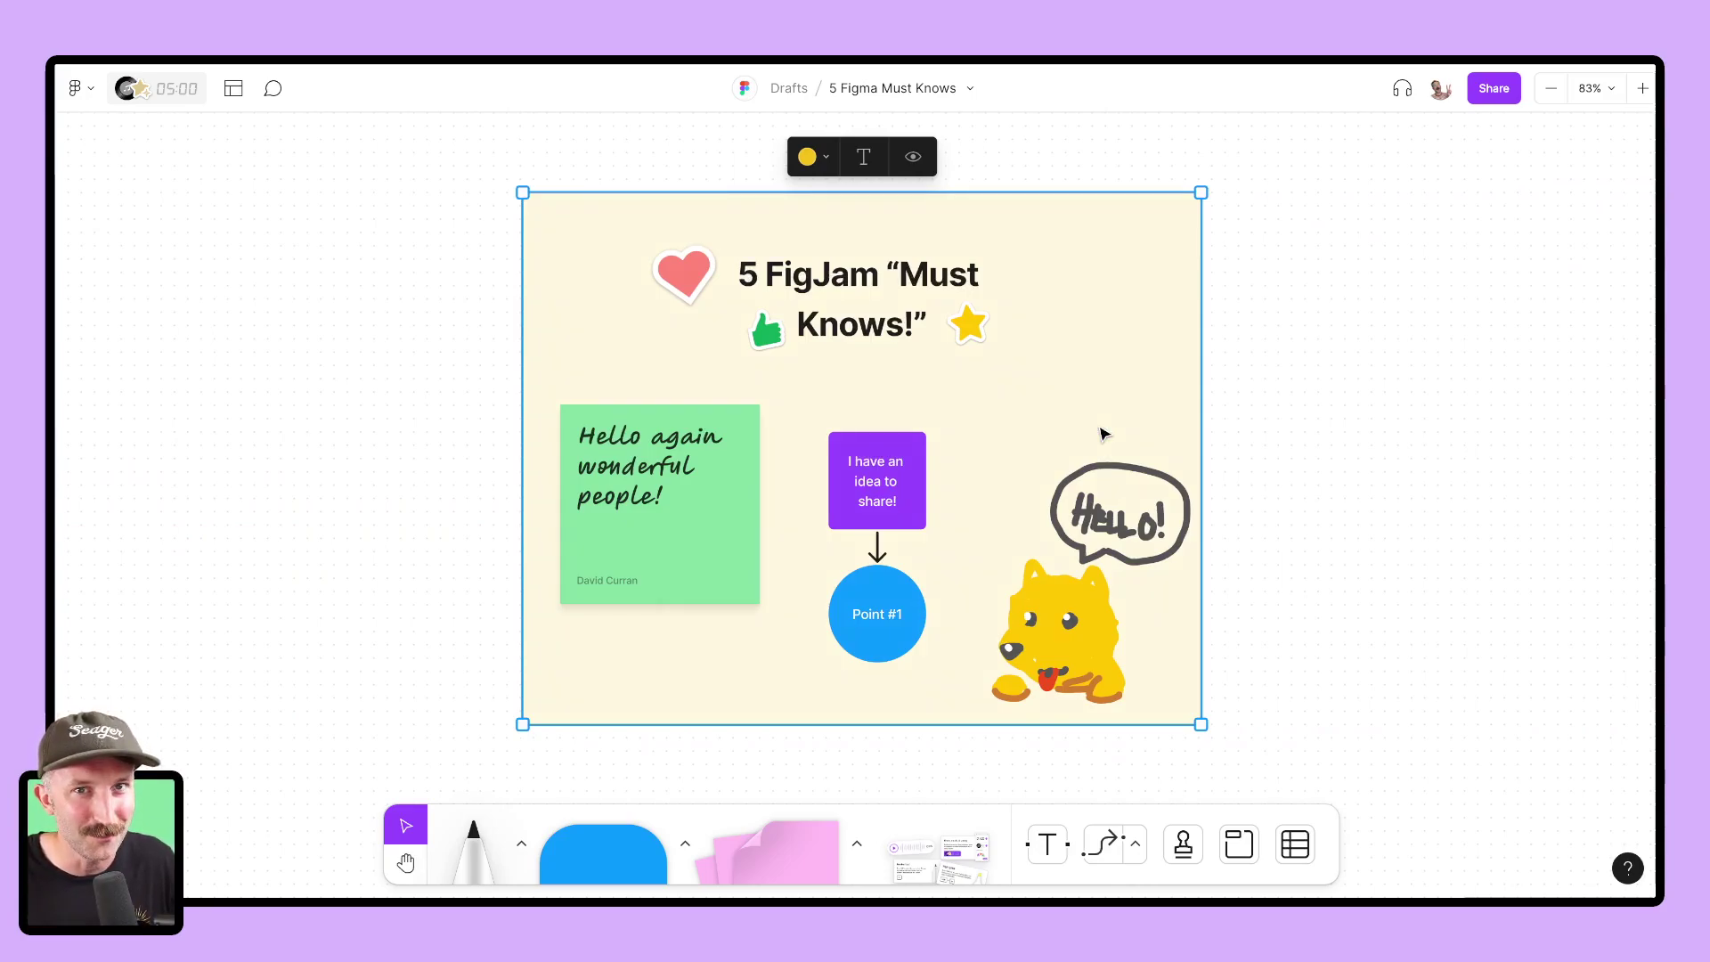
{"action": "key", "text": "n"}
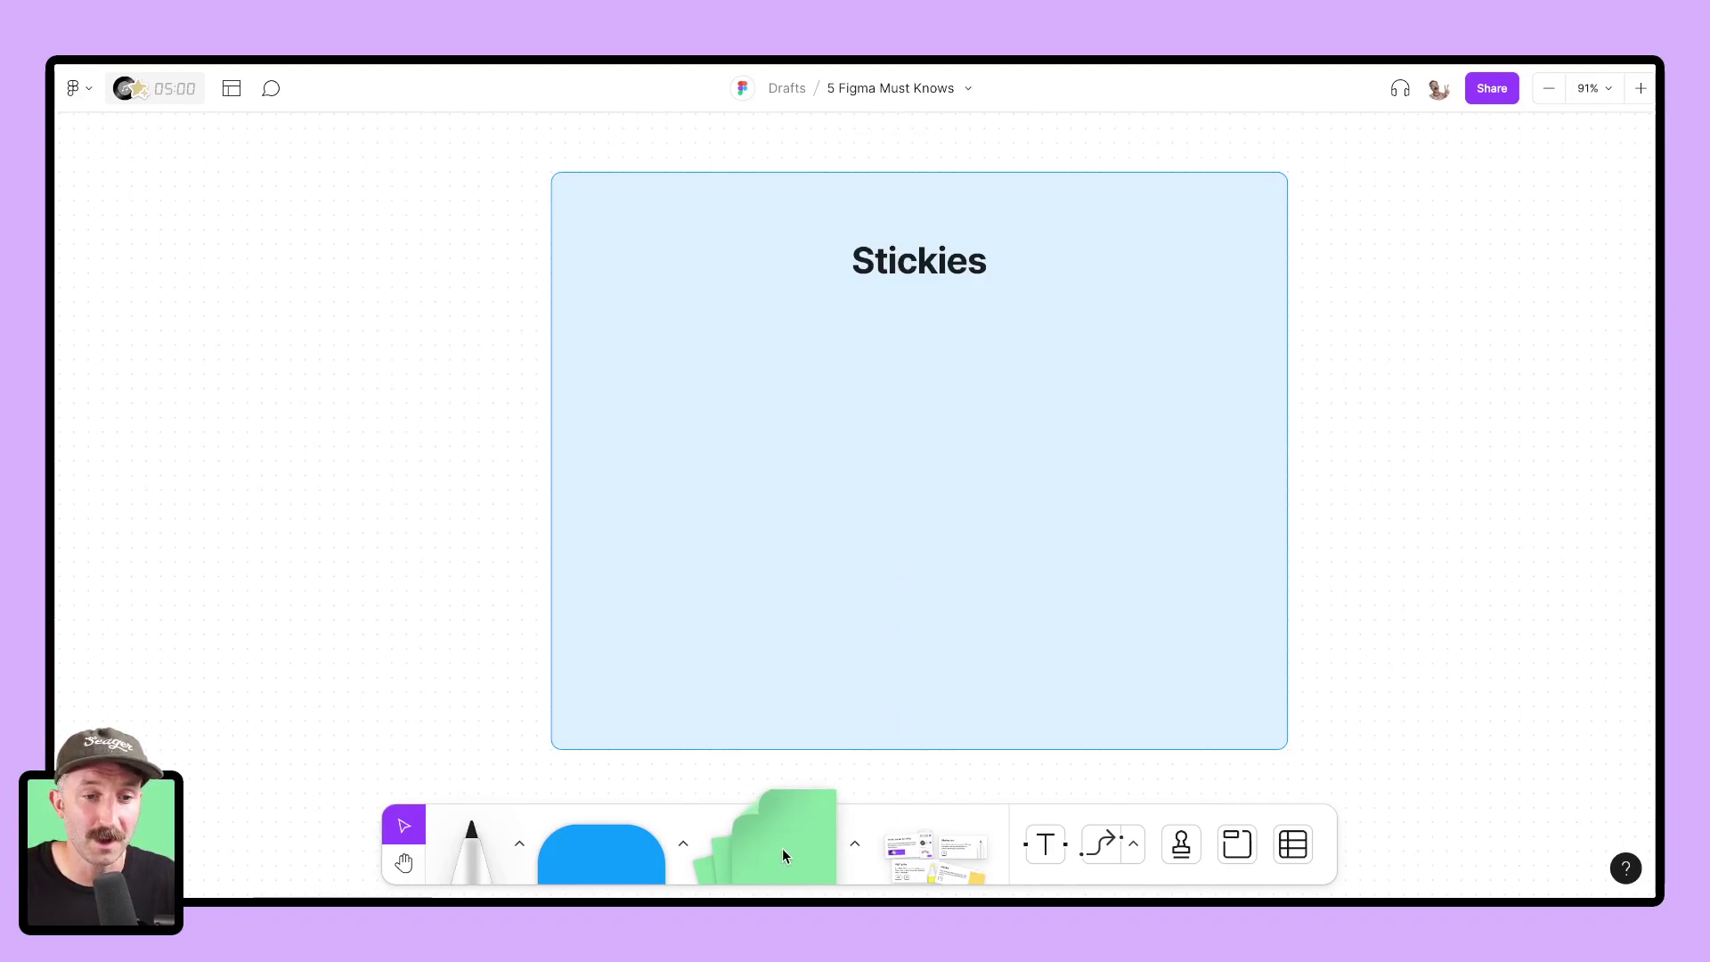
Step: Place two stickies in the Stickies section, turn the second blue, and select its name text
{"action": "mouse_move", "coordinate": [782, 849]}
{"action": "left_mouse_down"}
{"action": "mouse_move", "coordinate": [631, 485]}
{"action": "mouse_move", "coordinate": [695, 495]}
{"action": "left_mouse_up"}
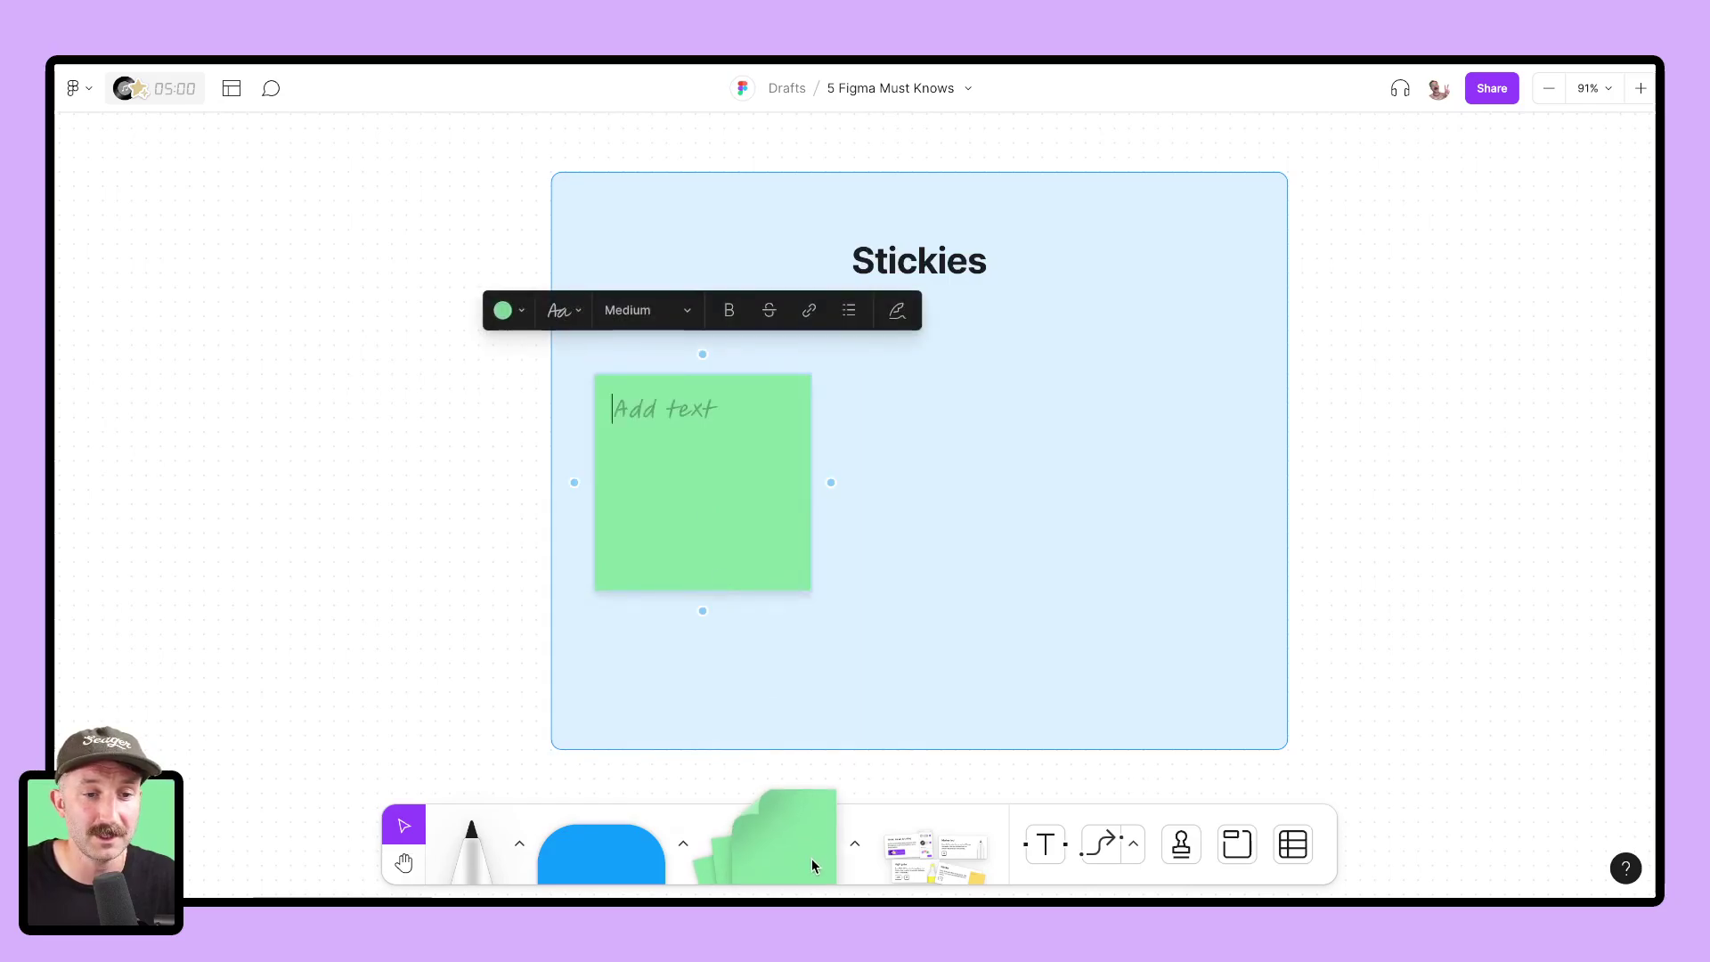
{"action": "left_click_drag", "start_coordinate": [810, 859], "coordinate": [1029, 563]}
{"action": "left_click", "coordinate": [777, 354]}
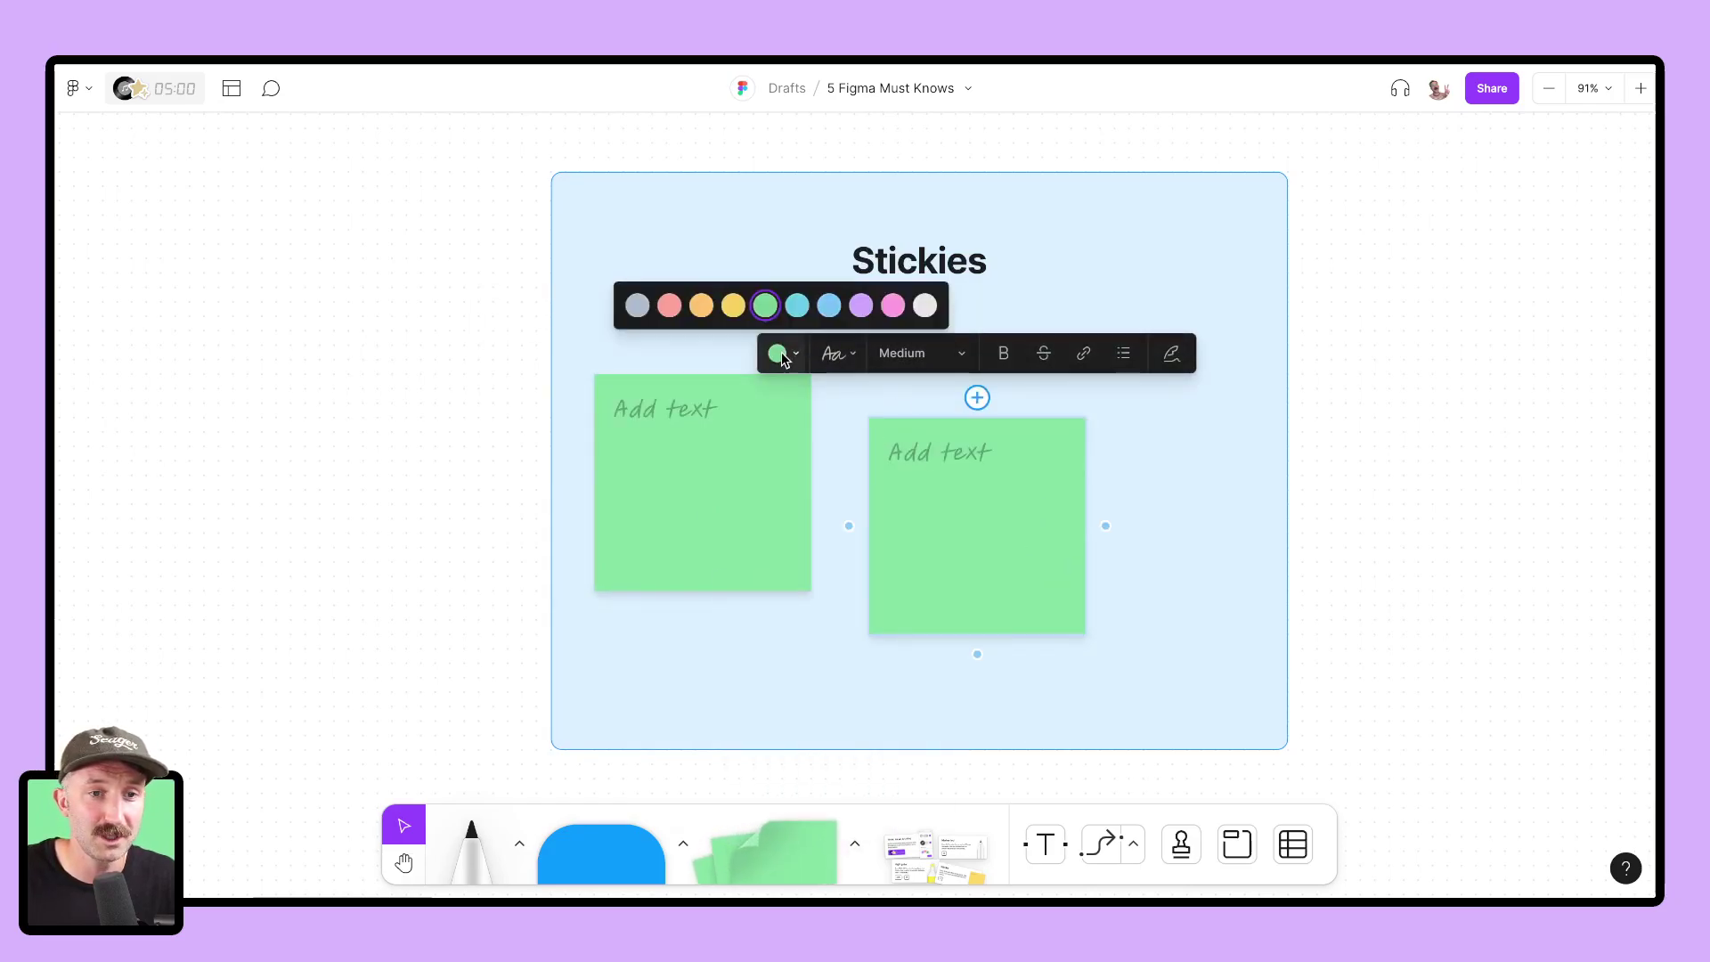
{"action": "left_click", "coordinate": [791, 306]}
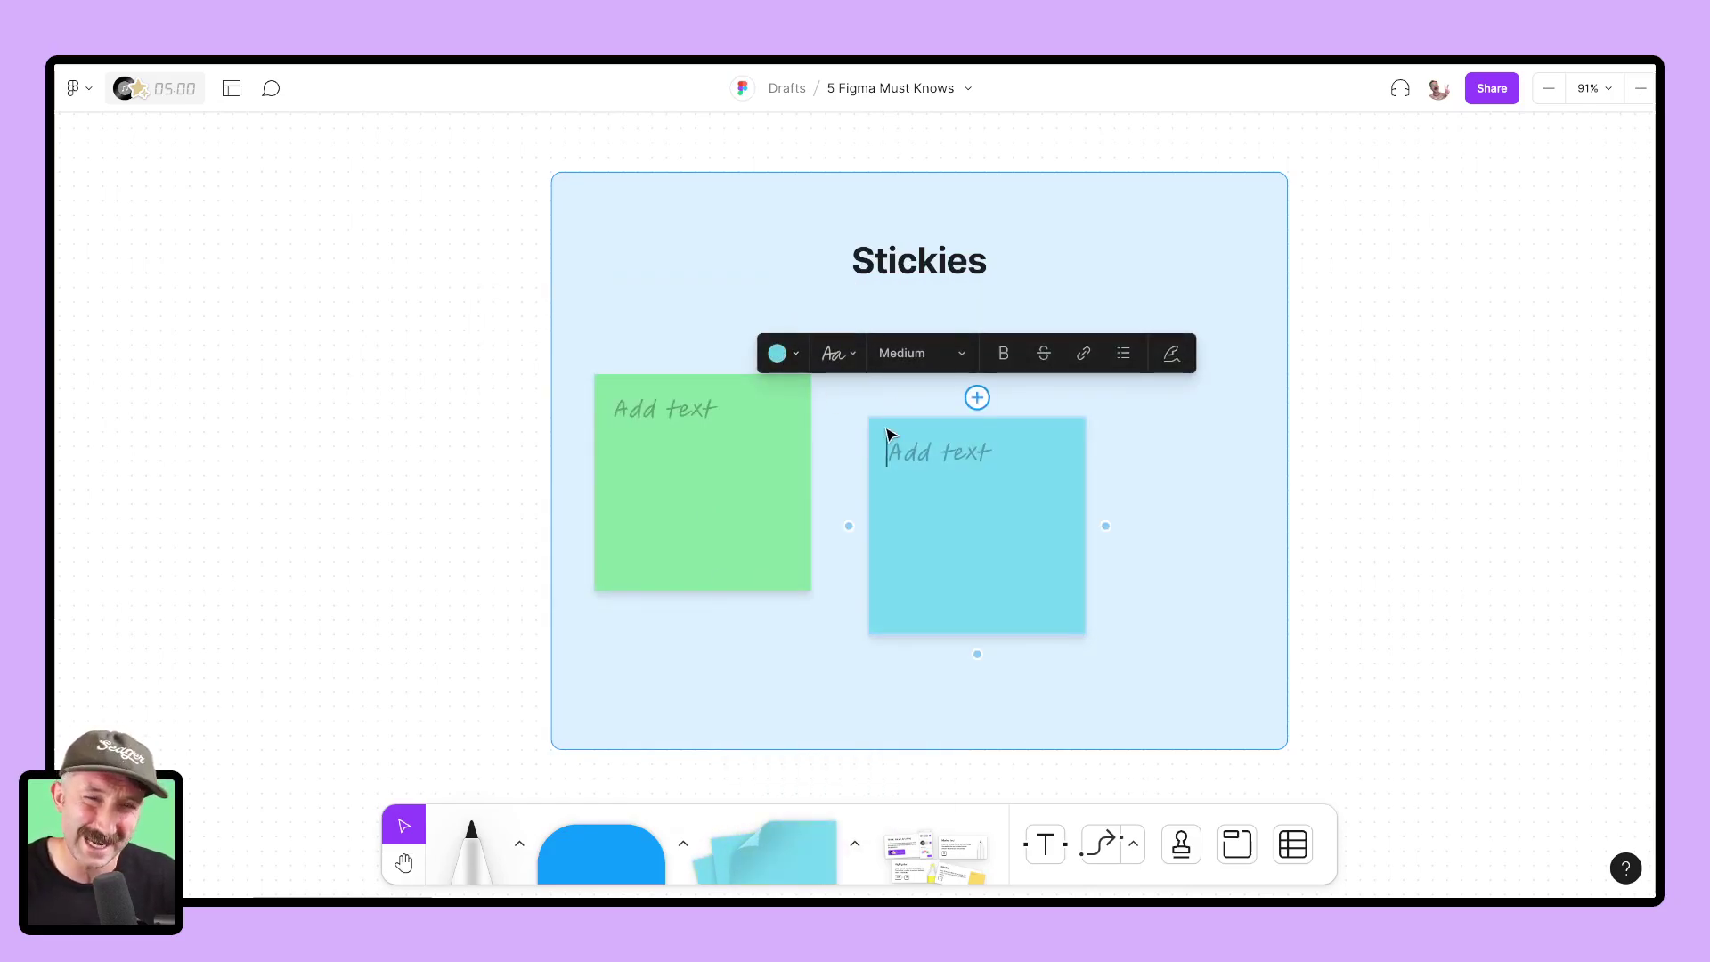
{"action": "type", "text": "Dav"}
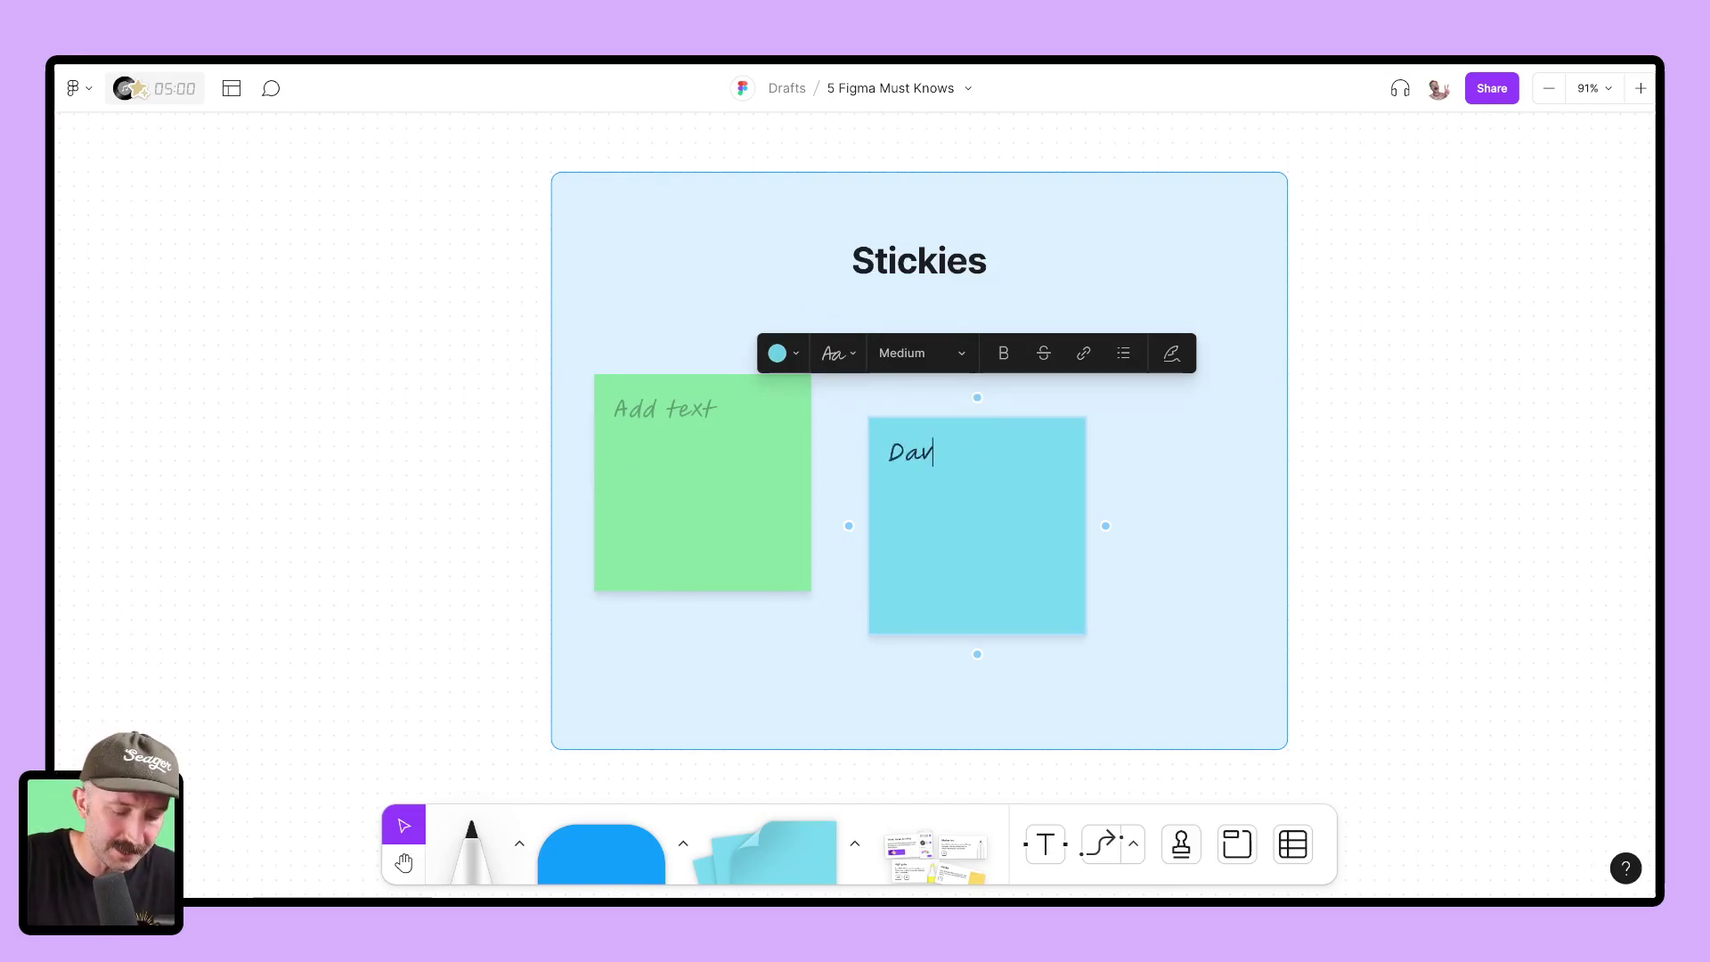
{"action": "type", "text": "id"}
{"action": "left_click_drag", "start_coordinate": [1009, 439], "coordinate": [885, 452]}
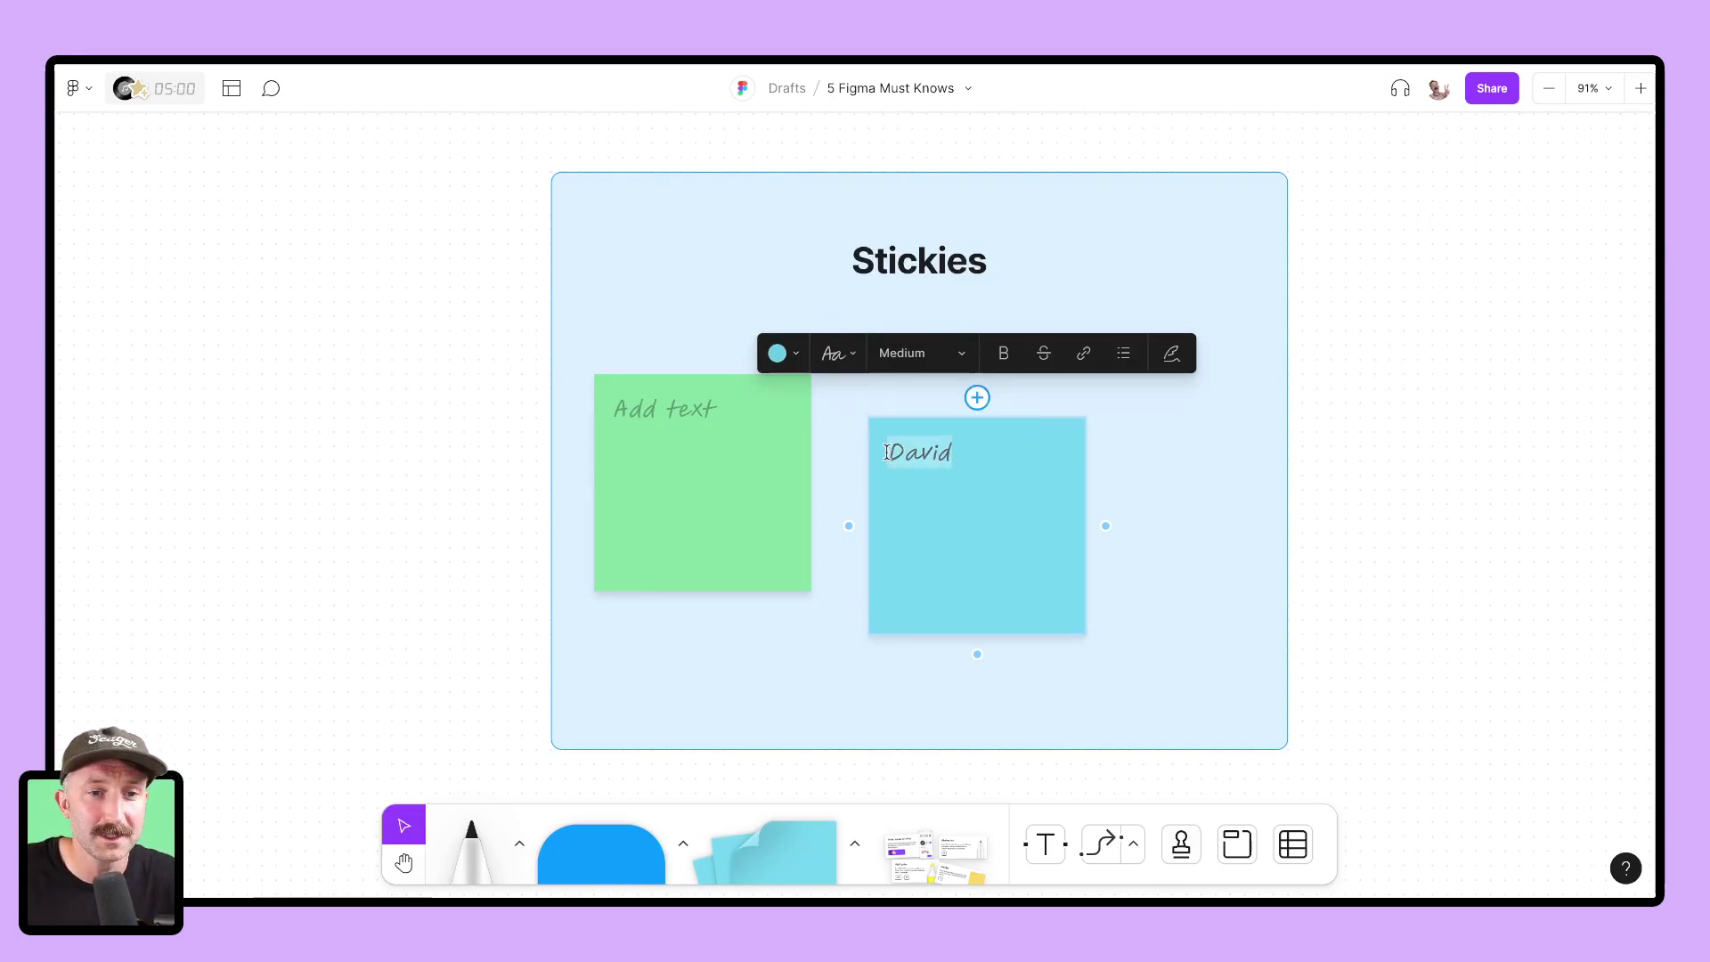
Step: Set the sticky's name text to Large after trying other sizes, including Huge
{"action": "left_click", "coordinate": [902, 352]}
{"action": "left_click", "coordinate": [908, 385]}
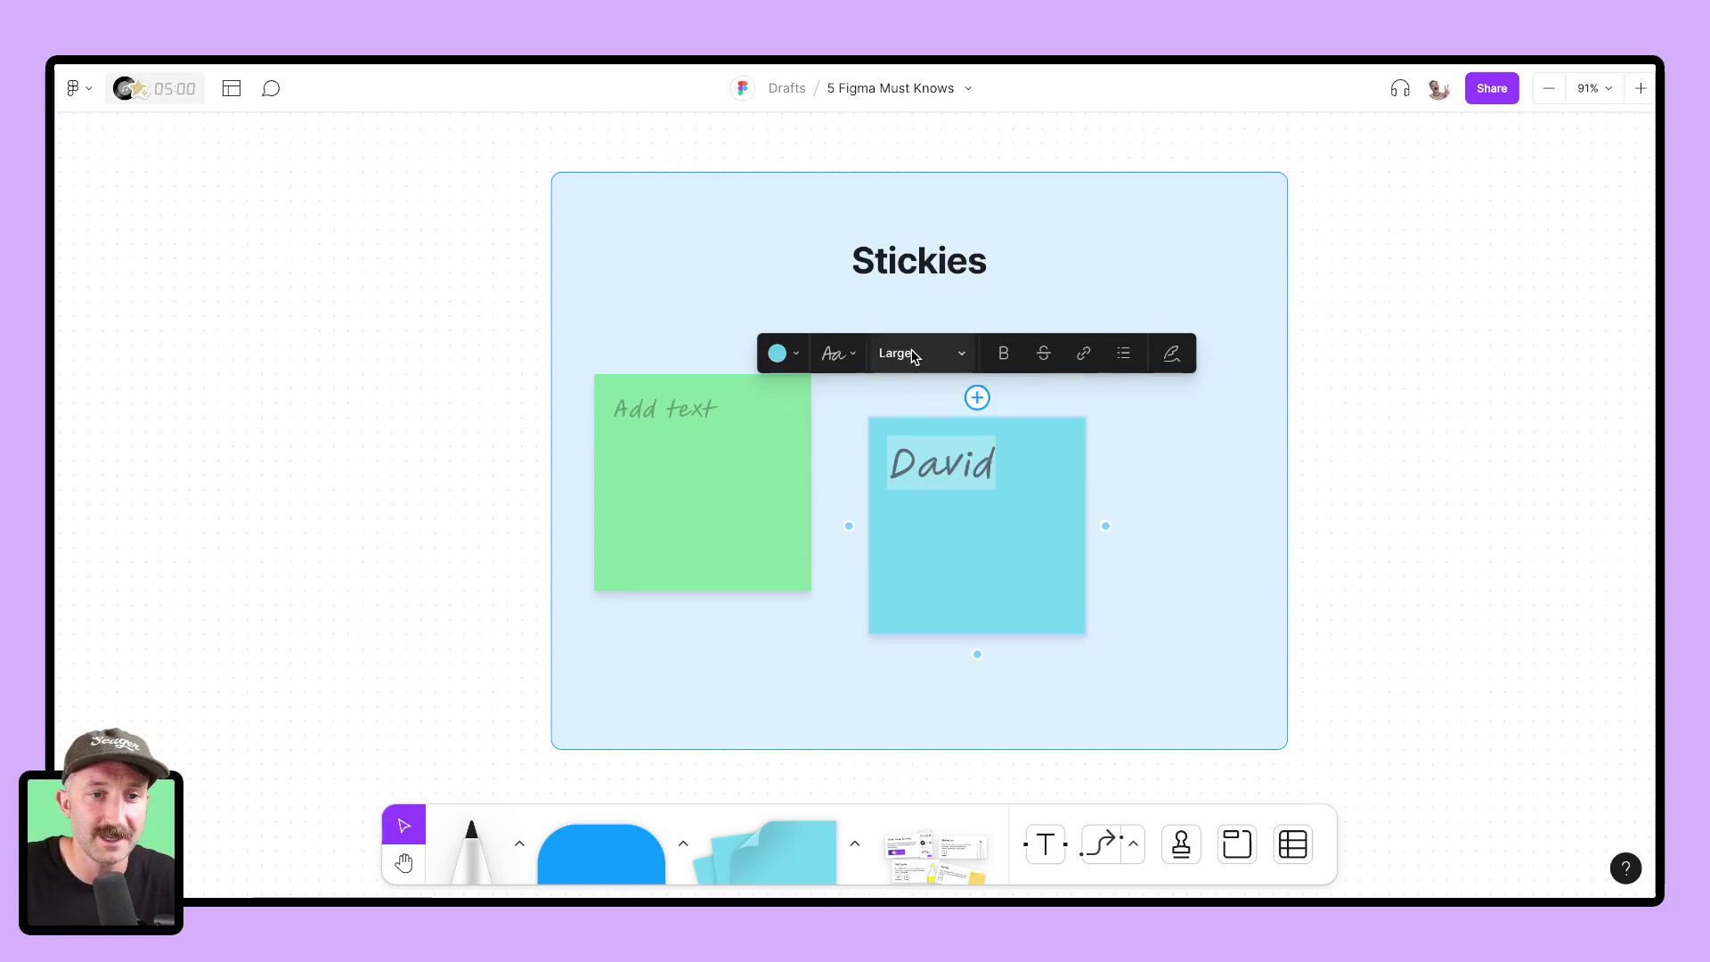
{"action": "left_click", "coordinate": [913, 353]}
{"action": "left_click", "coordinate": [901, 289]}
{"action": "left_click", "coordinate": [899, 354]}
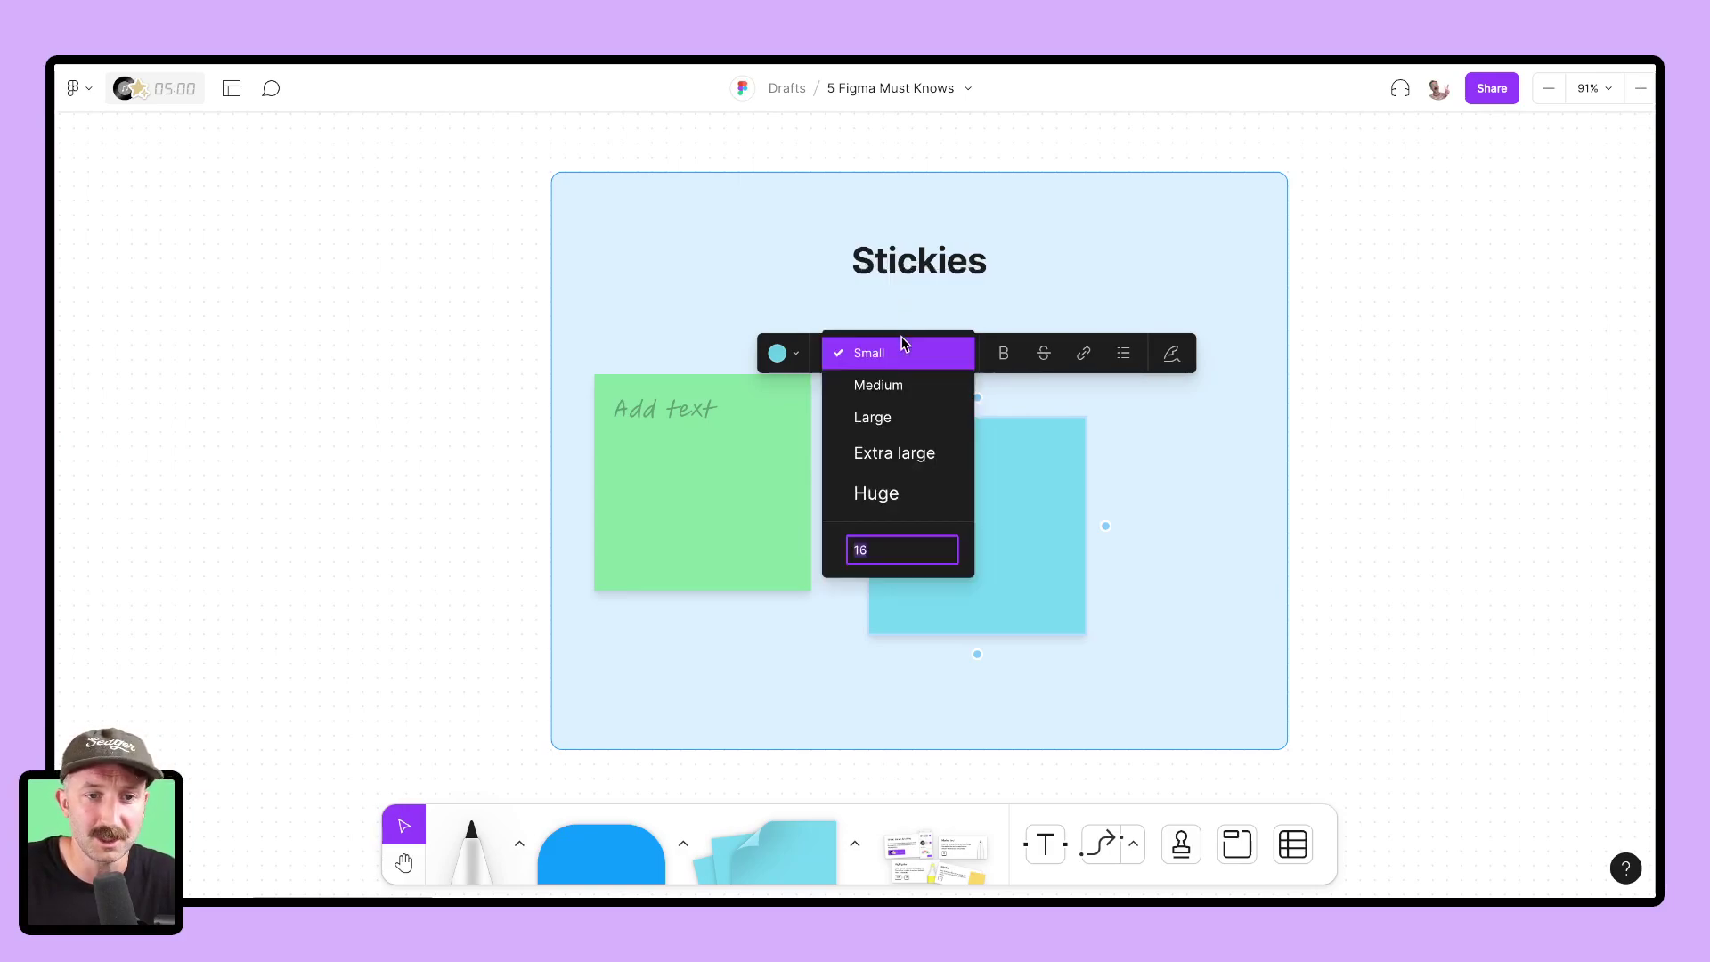
{"action": "left_click", "coordinate": [896, 489]}
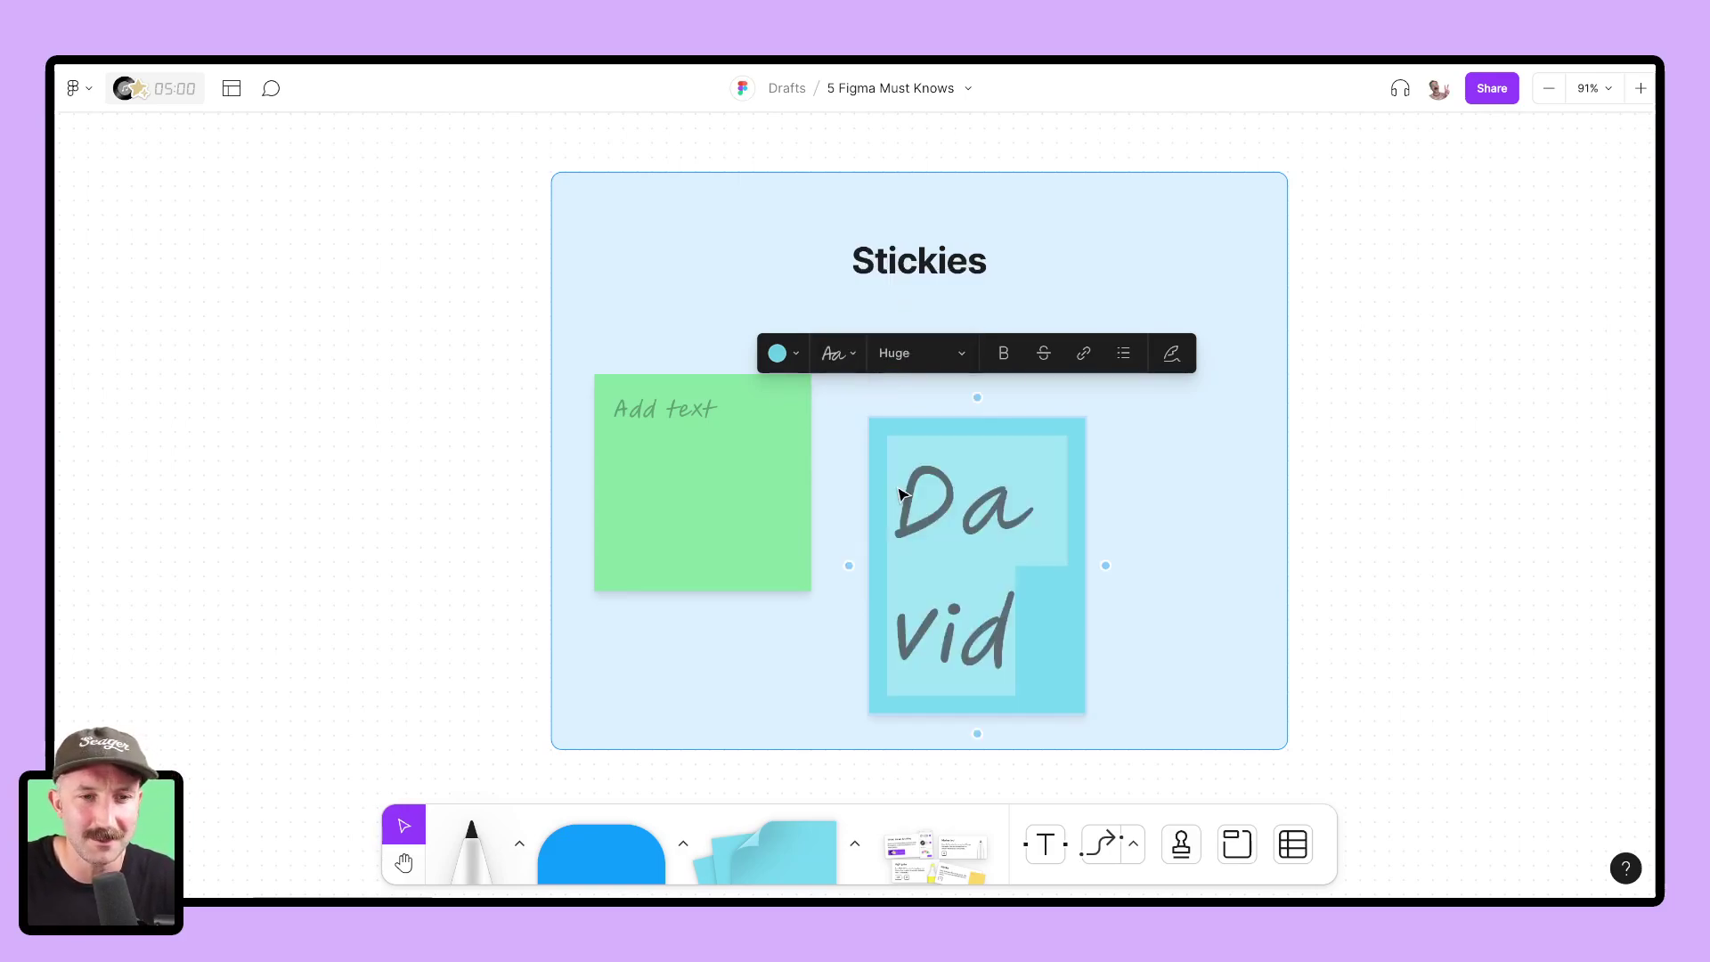
{"action": "left_click", "coordinate": [902, 353]}
{"action": "left_click", "coordinate": [883, 279]}
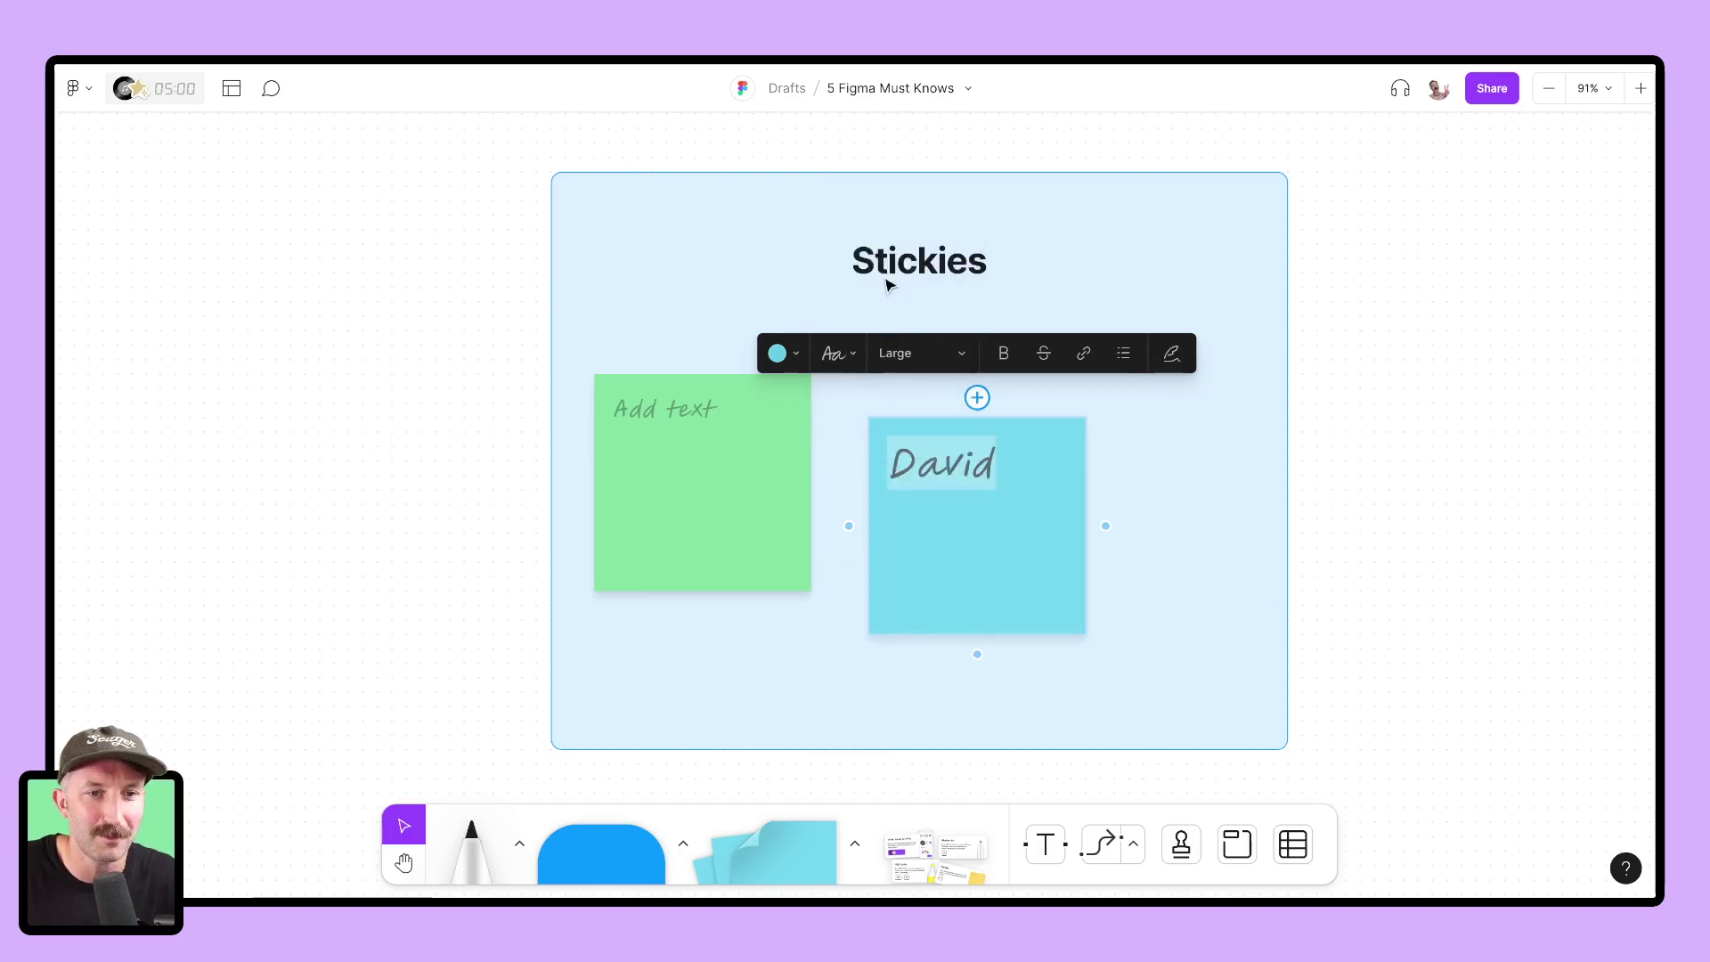
Step: Switch the name to the Simple font, make it bold, and show the author
{"action": "left_click", "coordinate": [833, 354]}
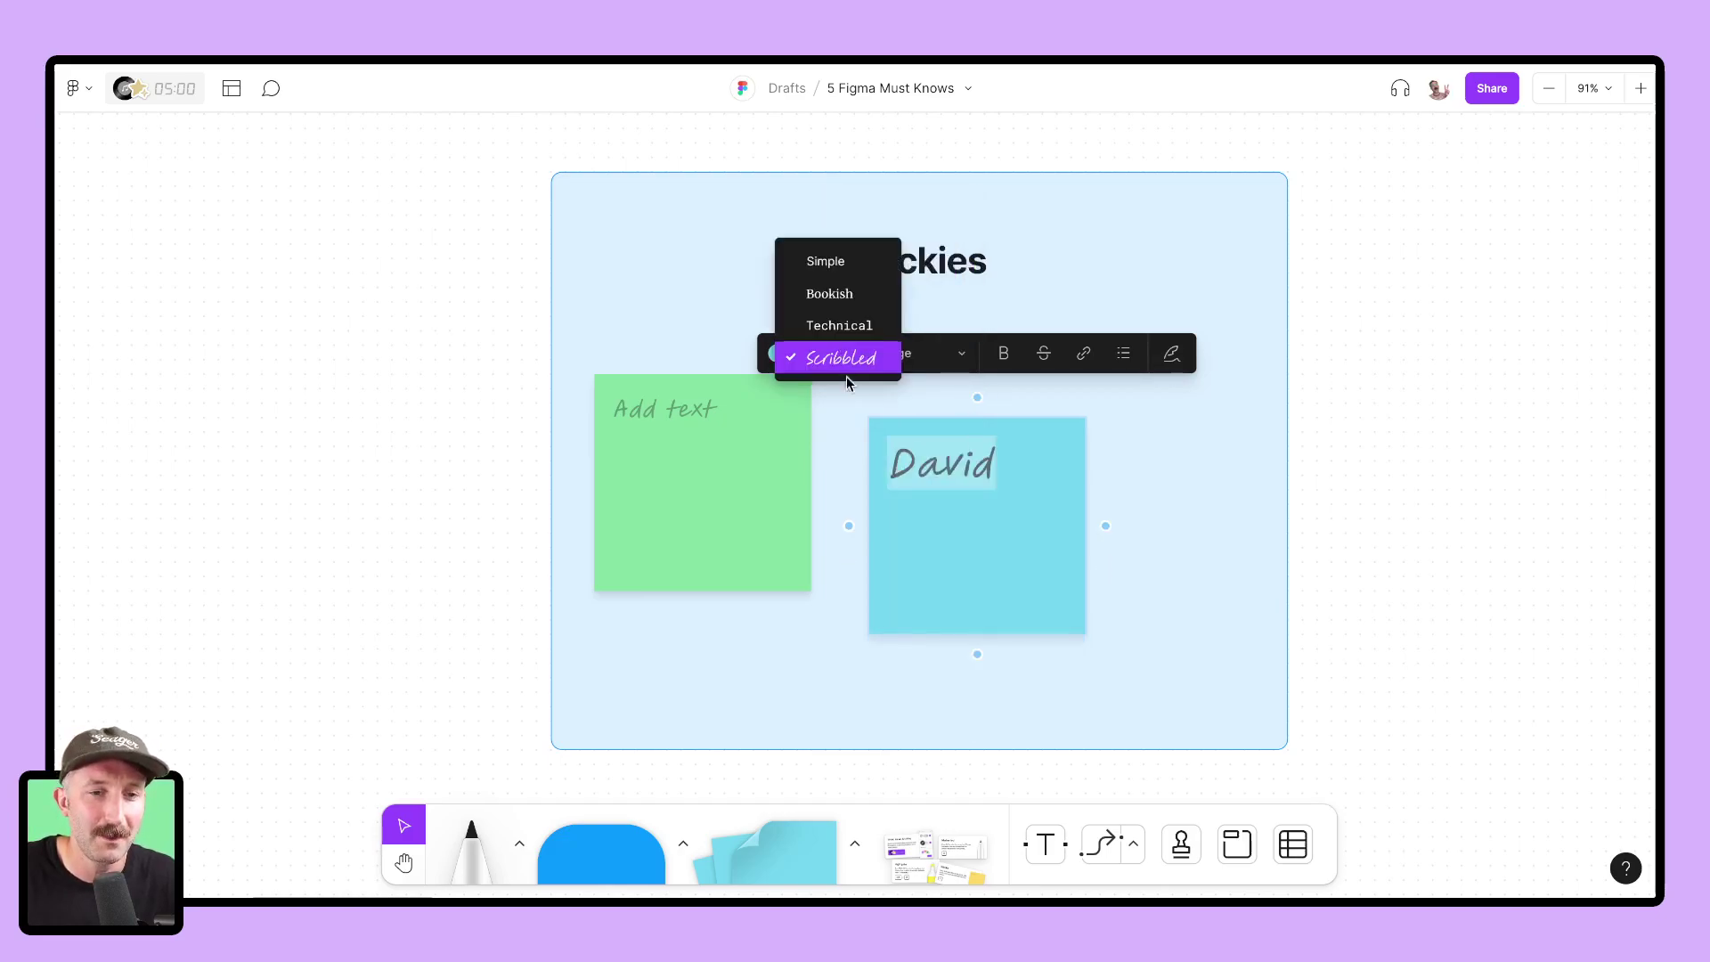
{"action": "left_click", "coordinate": [824, 262]}
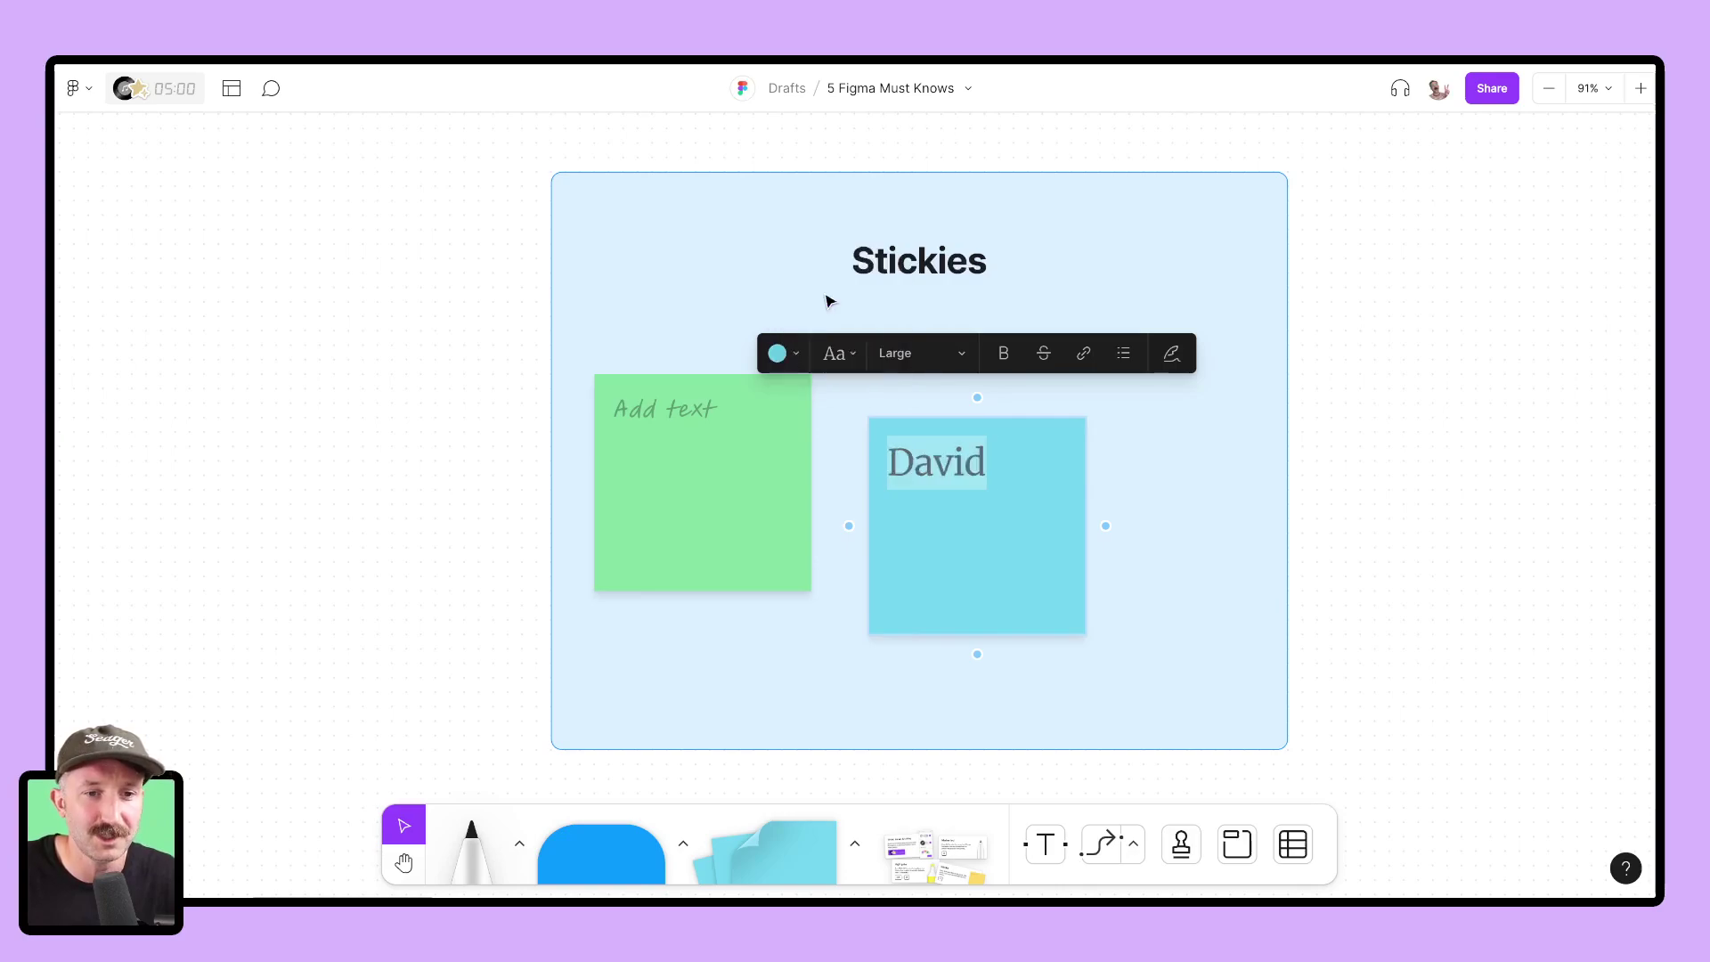
{"action": "left_click", "coordinate": [1003, 355]}
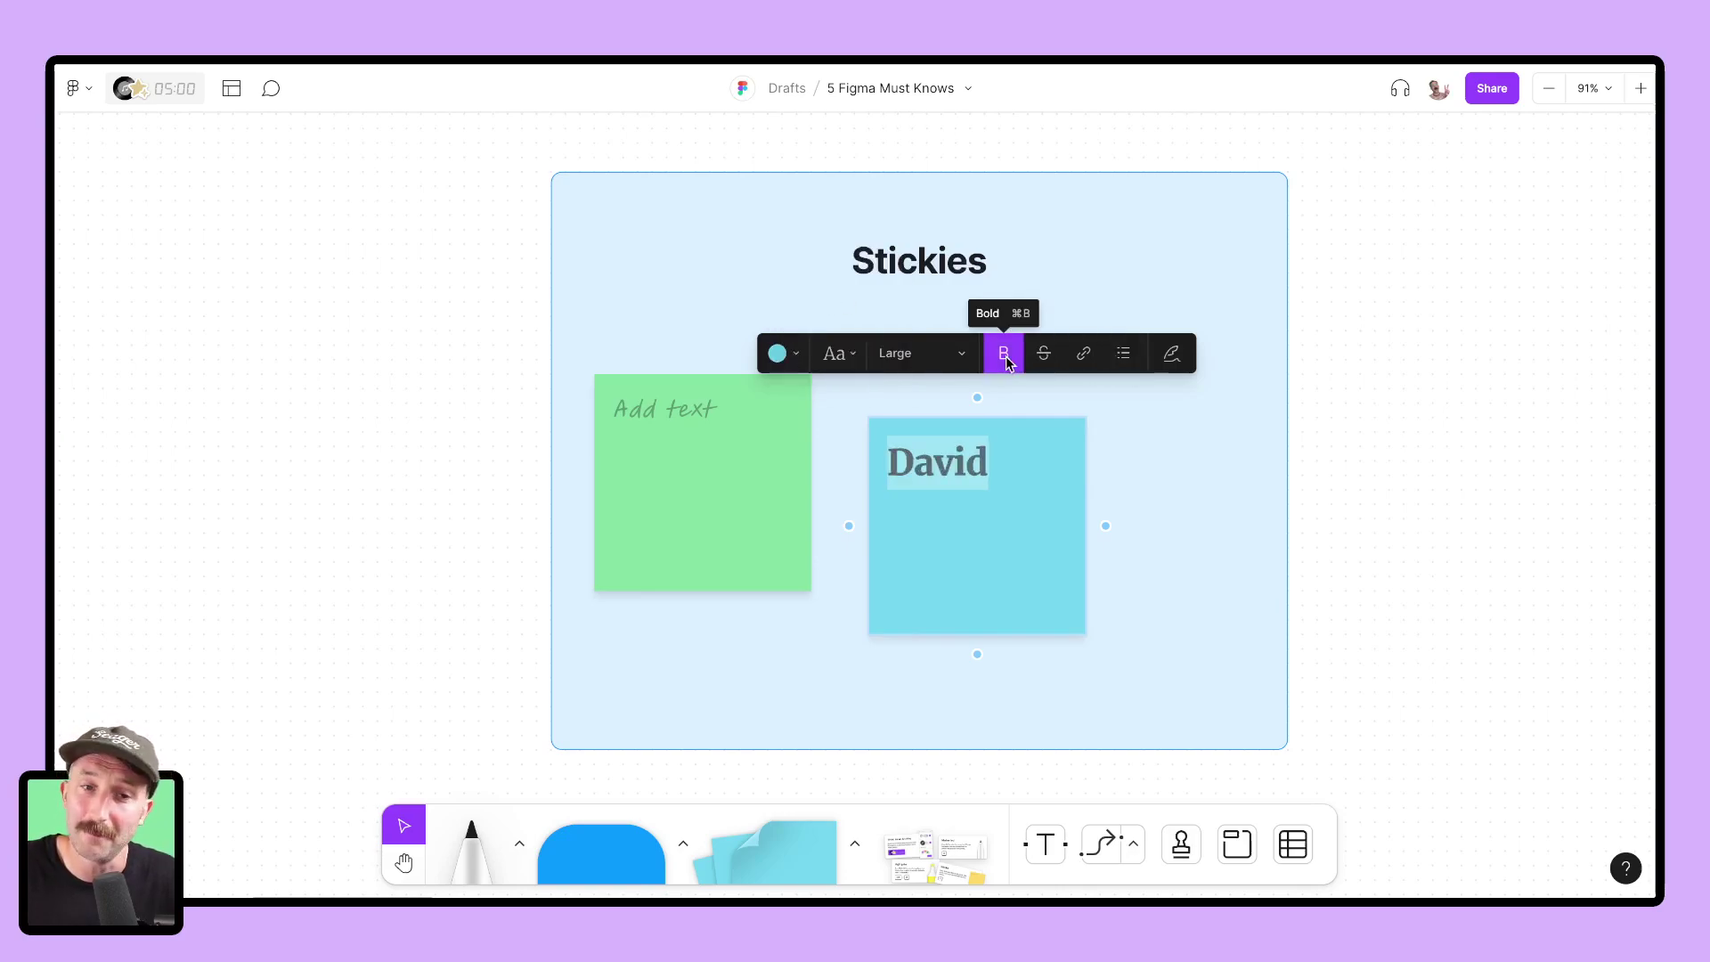
{"action": "left_click", "coordinate": [1043, 355]}
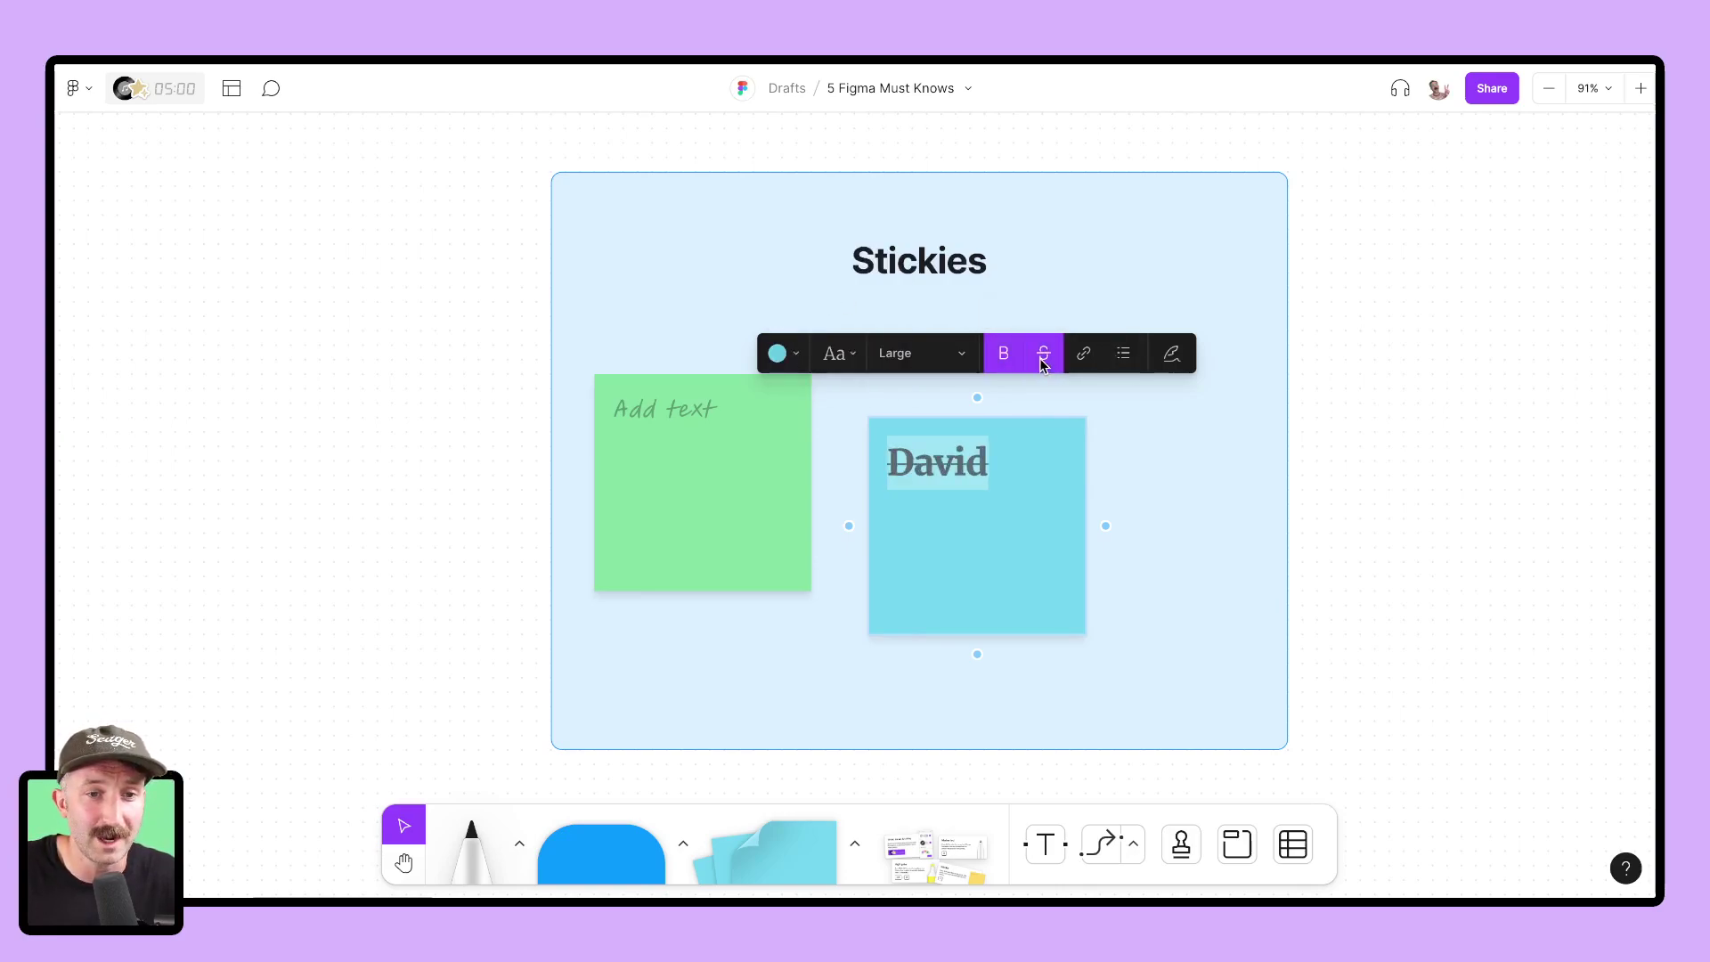
{"action": "left_click", "coordinate": [1126, 356]}
{"action": "left_click", "coordinate": [1125, 355]}
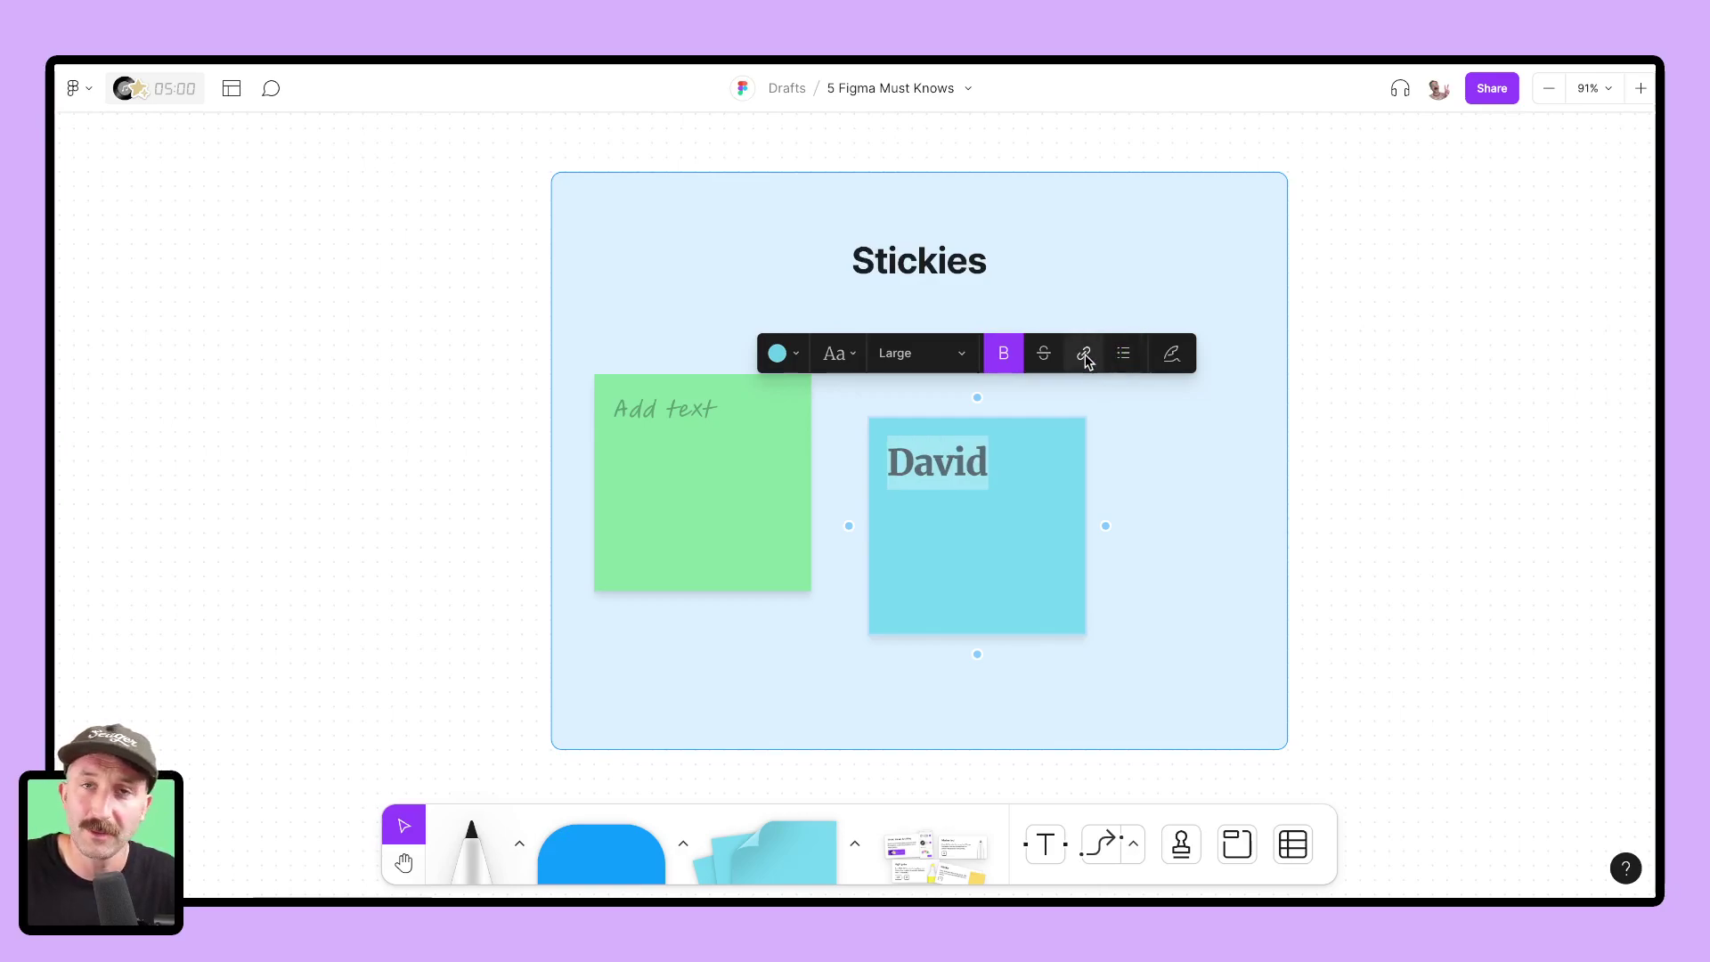
{"action": "left_click", "coordinate": [1173, 357]}
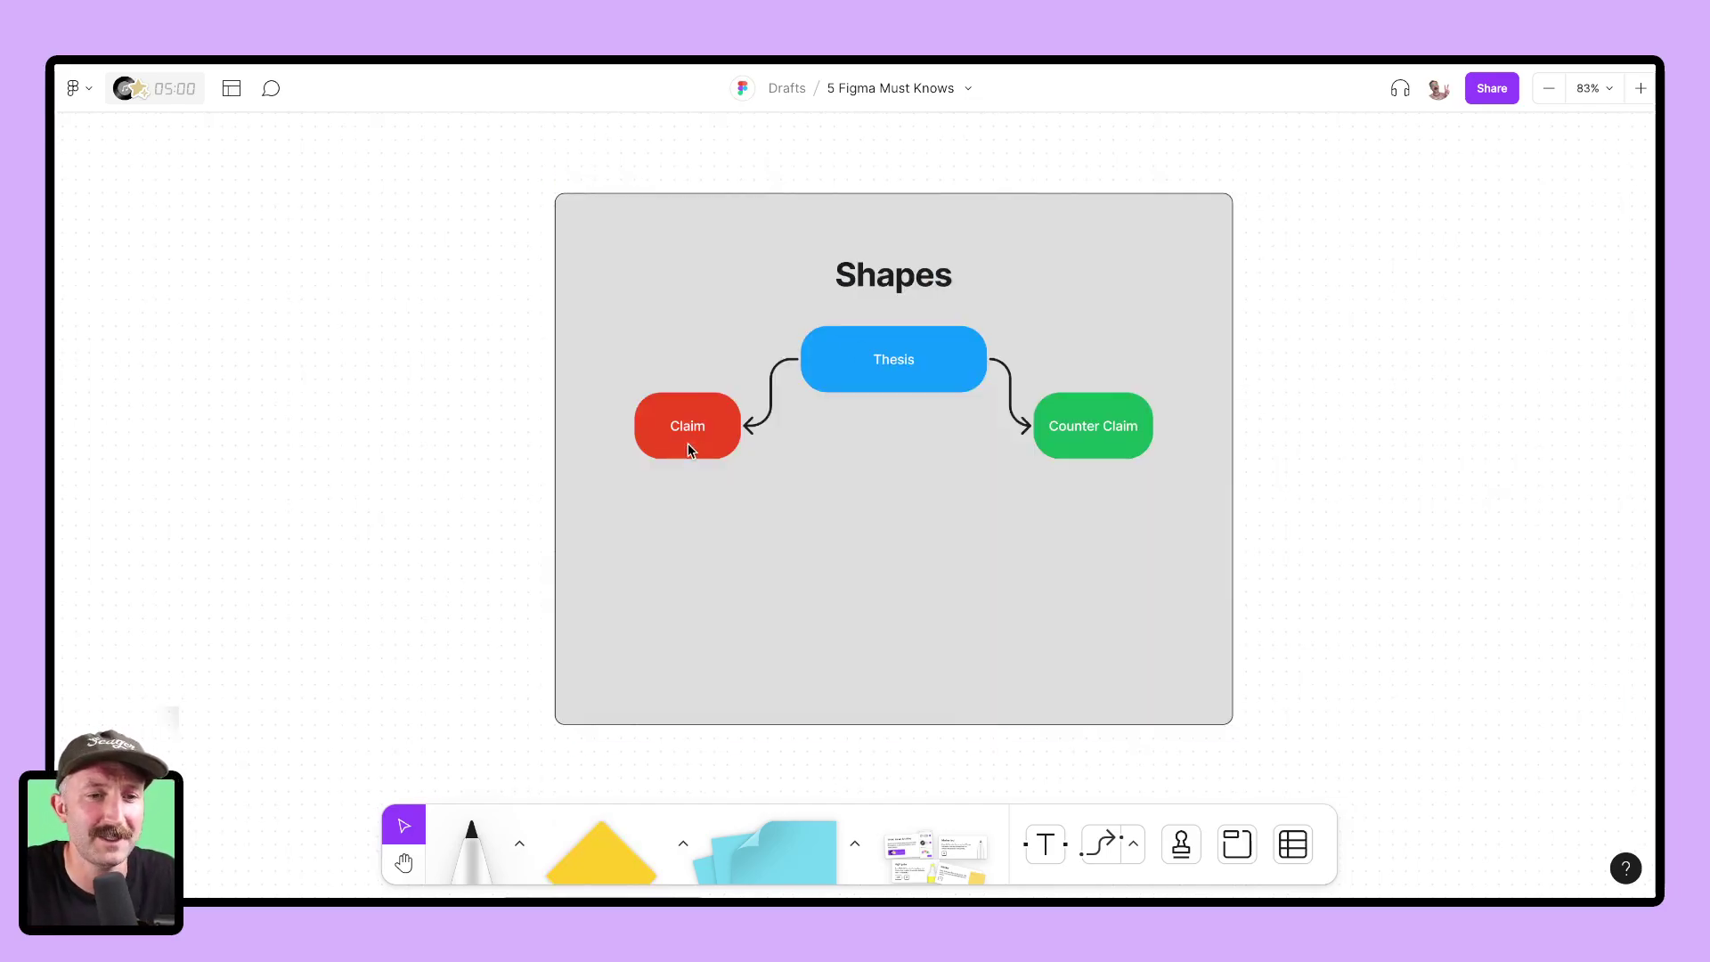
Step: Attach a matching red shape below Claim and a green one below Counter Claim
{"action": "left_click", "coordinate": [712, 438]}
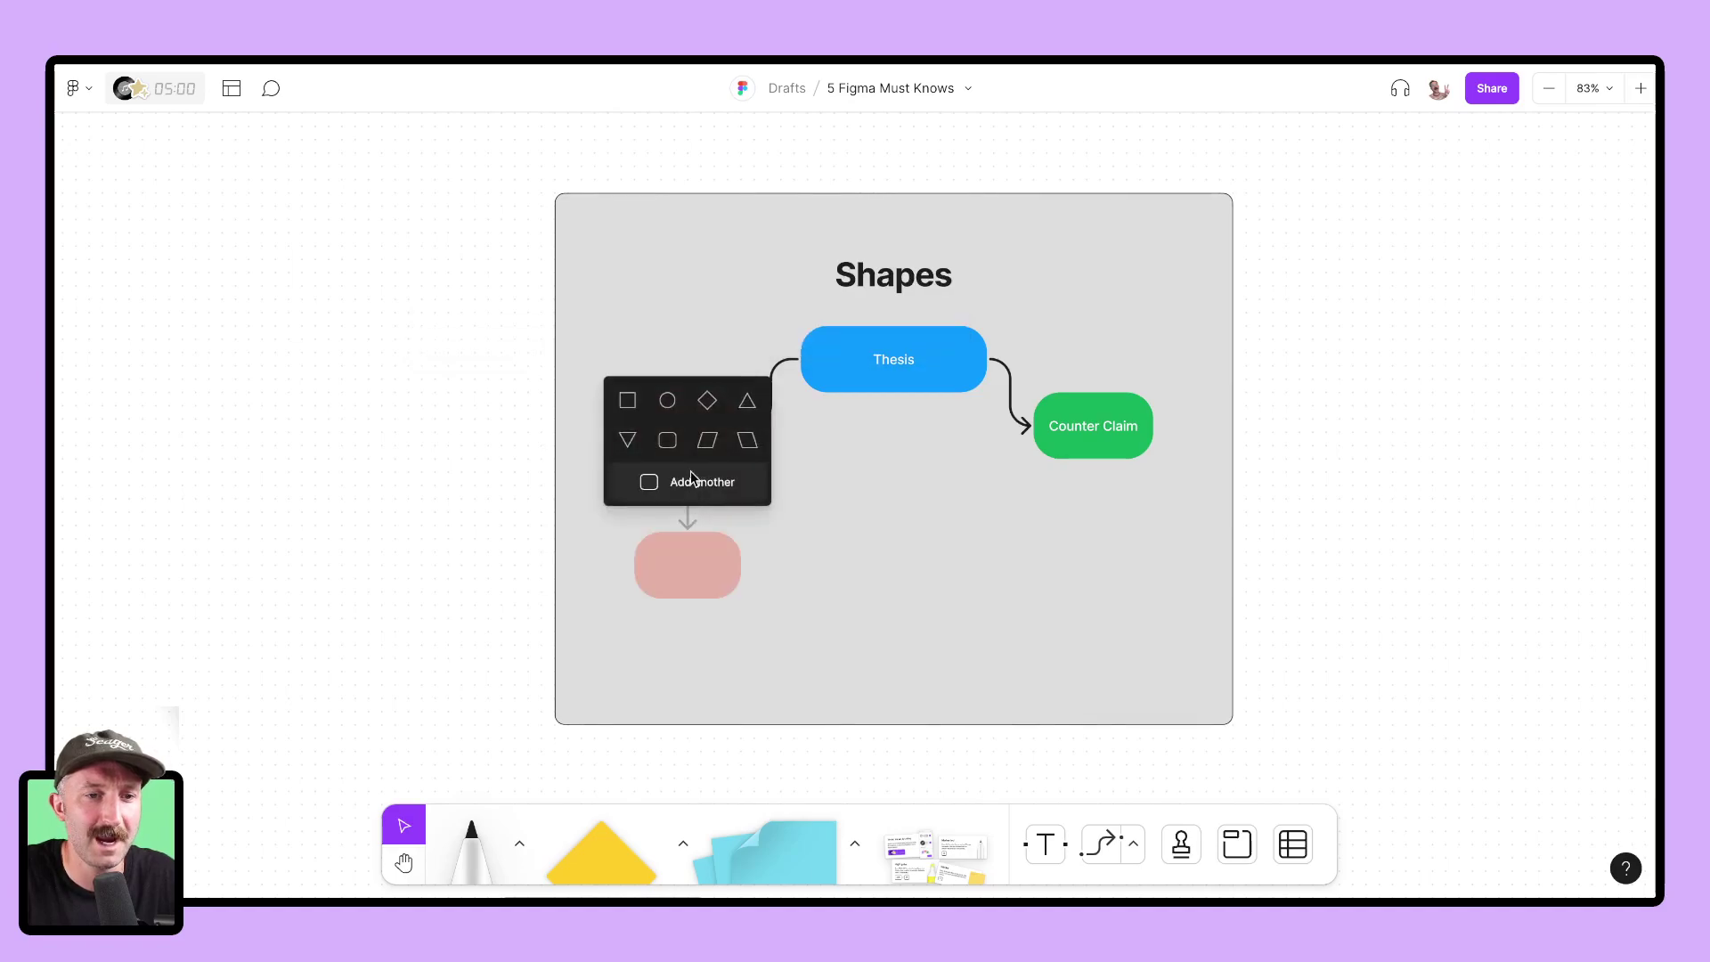
{"action": "left_click", "coordinate": [688, 484]}
{"action": "left_click", "coordinate": [1094, 434]}
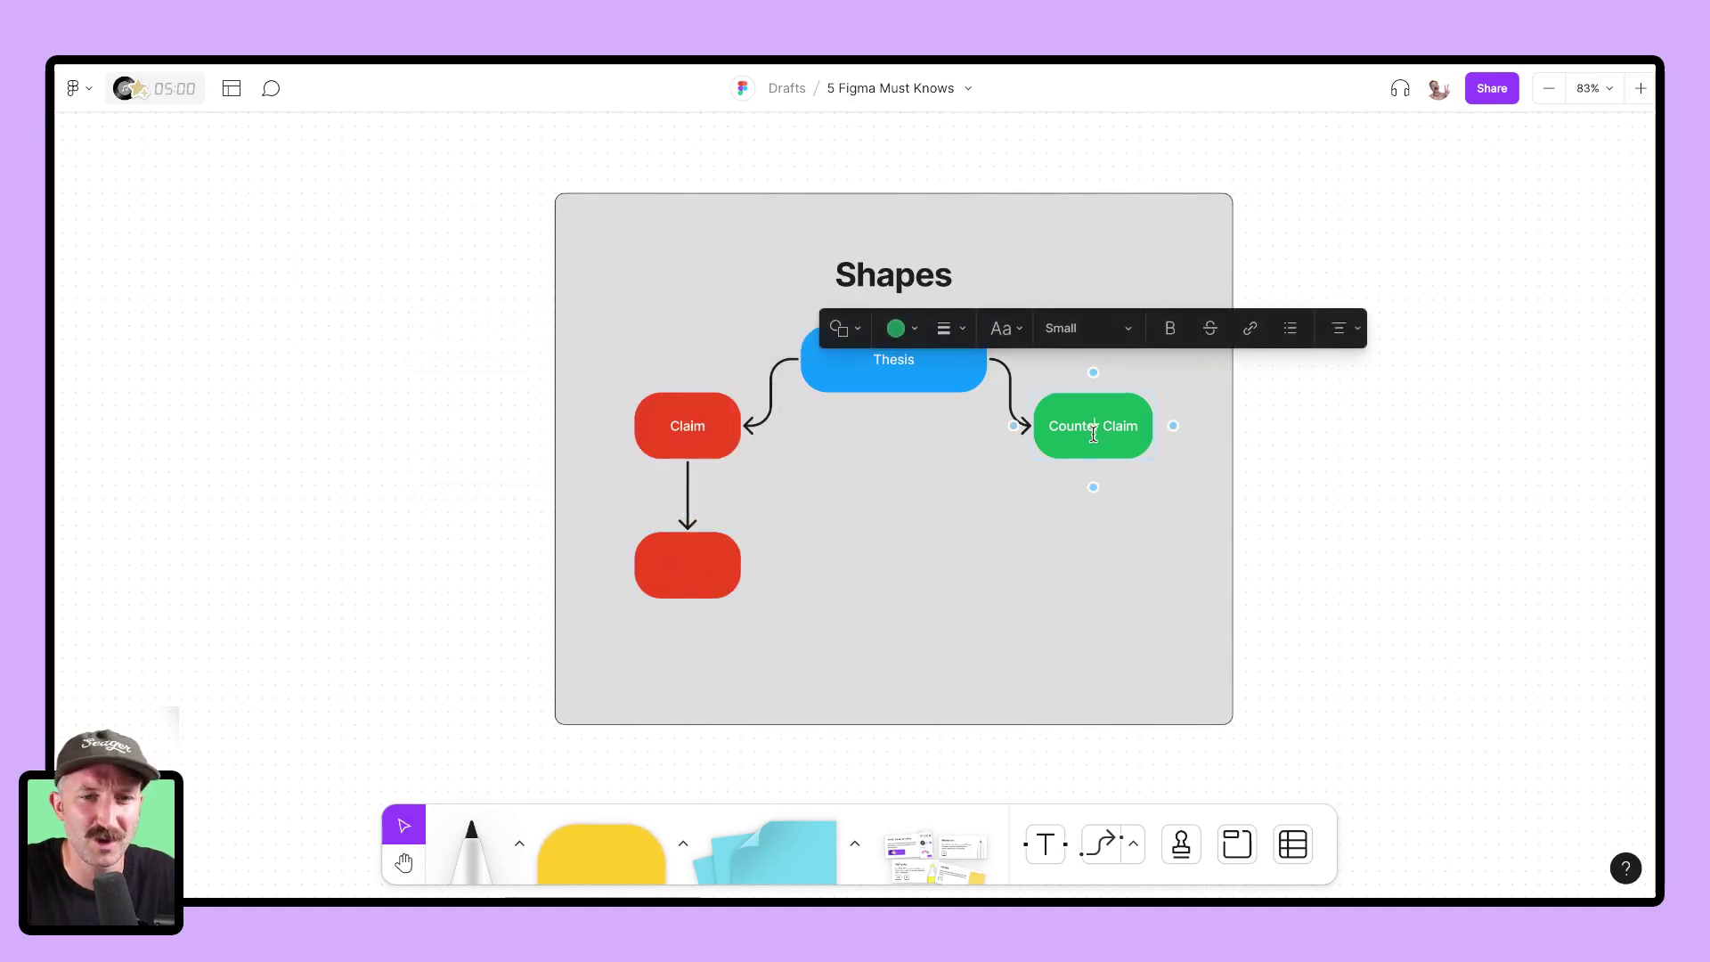
{"action": "left_click", "coordinate": [1093, 484]}
{"action": "left_click", "coordinate": [1317, 575]}
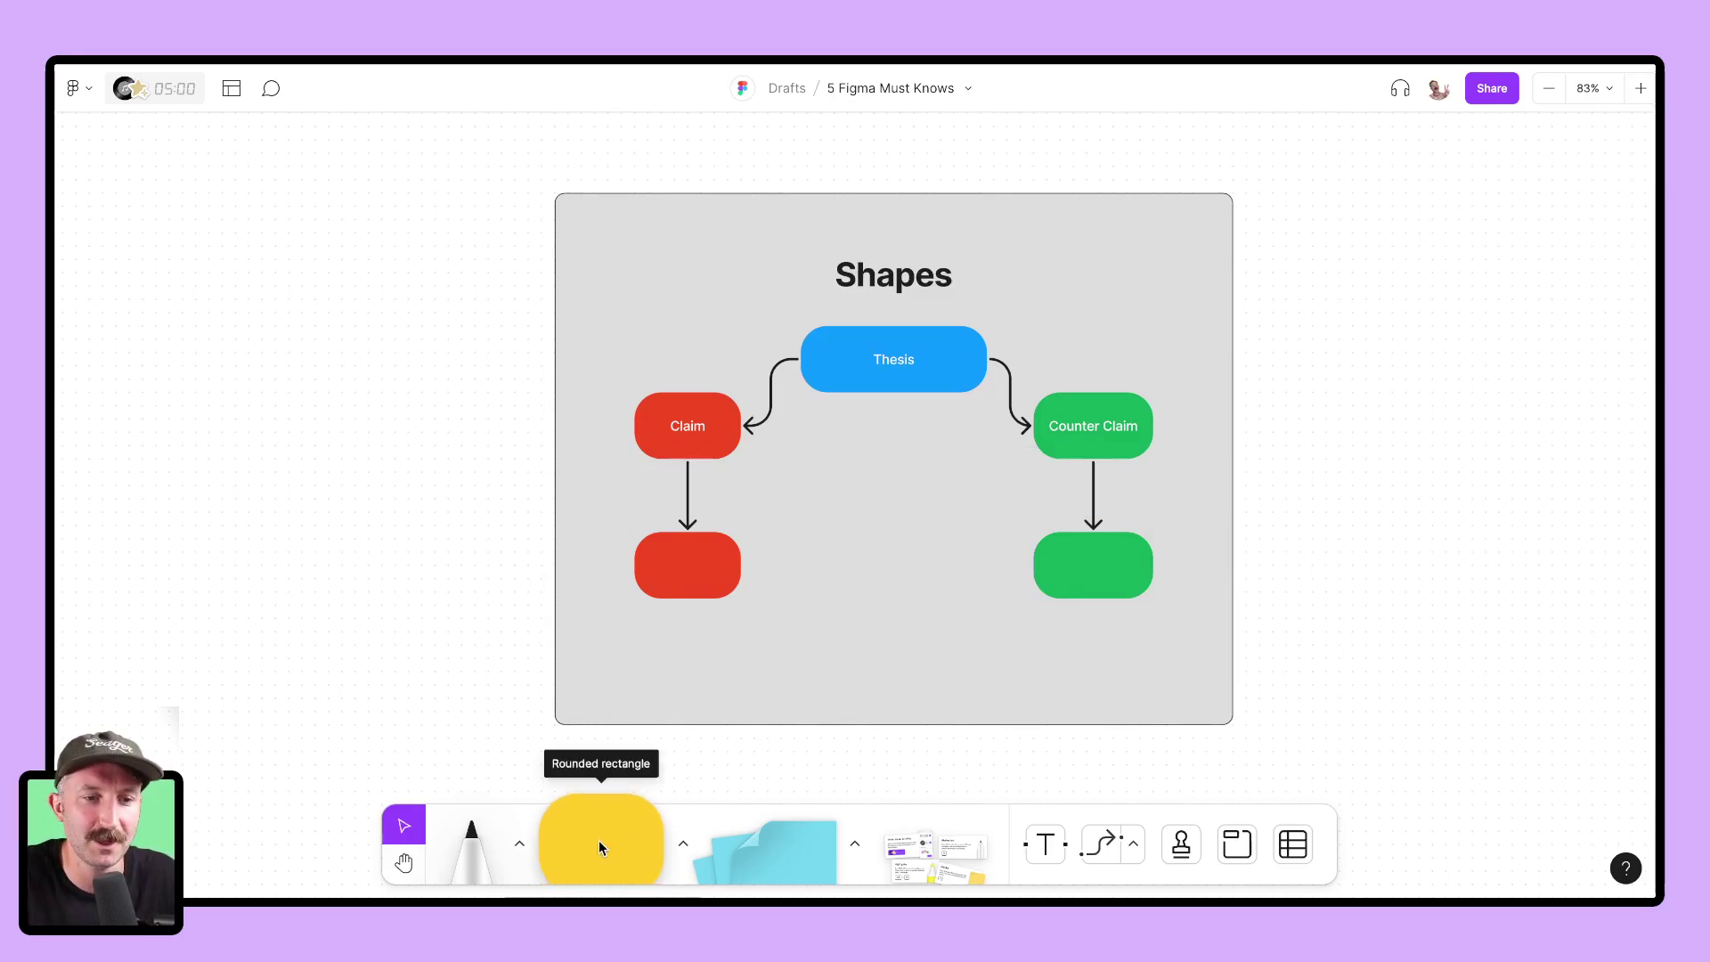
Step: Drop a rounded rectangle mid-frame and turn it into a purple parallelogram
{"action": "left_click_drag", "start_coordinate": [599, 847], "coordinate": [873, 506]}
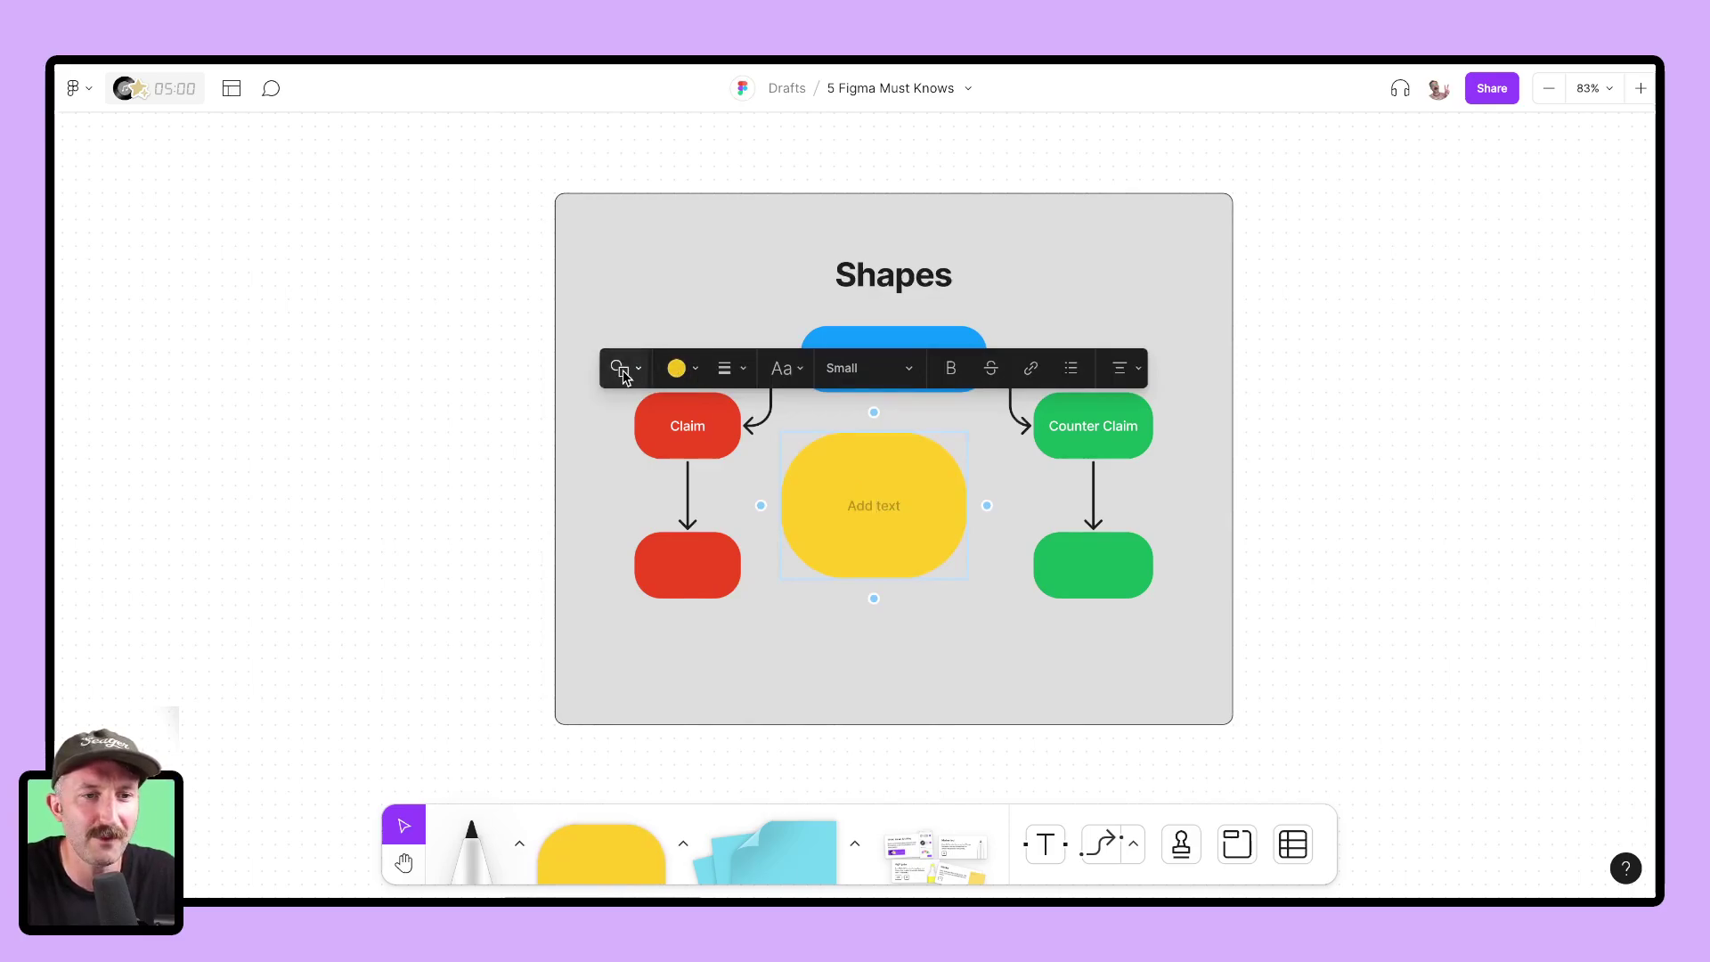
{"action": "left_click", "coordinate": [622, 372]}
{"action": "left_click", "coordinate": [645, 291]}
{"action": "left_click", "coordinate": [676, 366]}
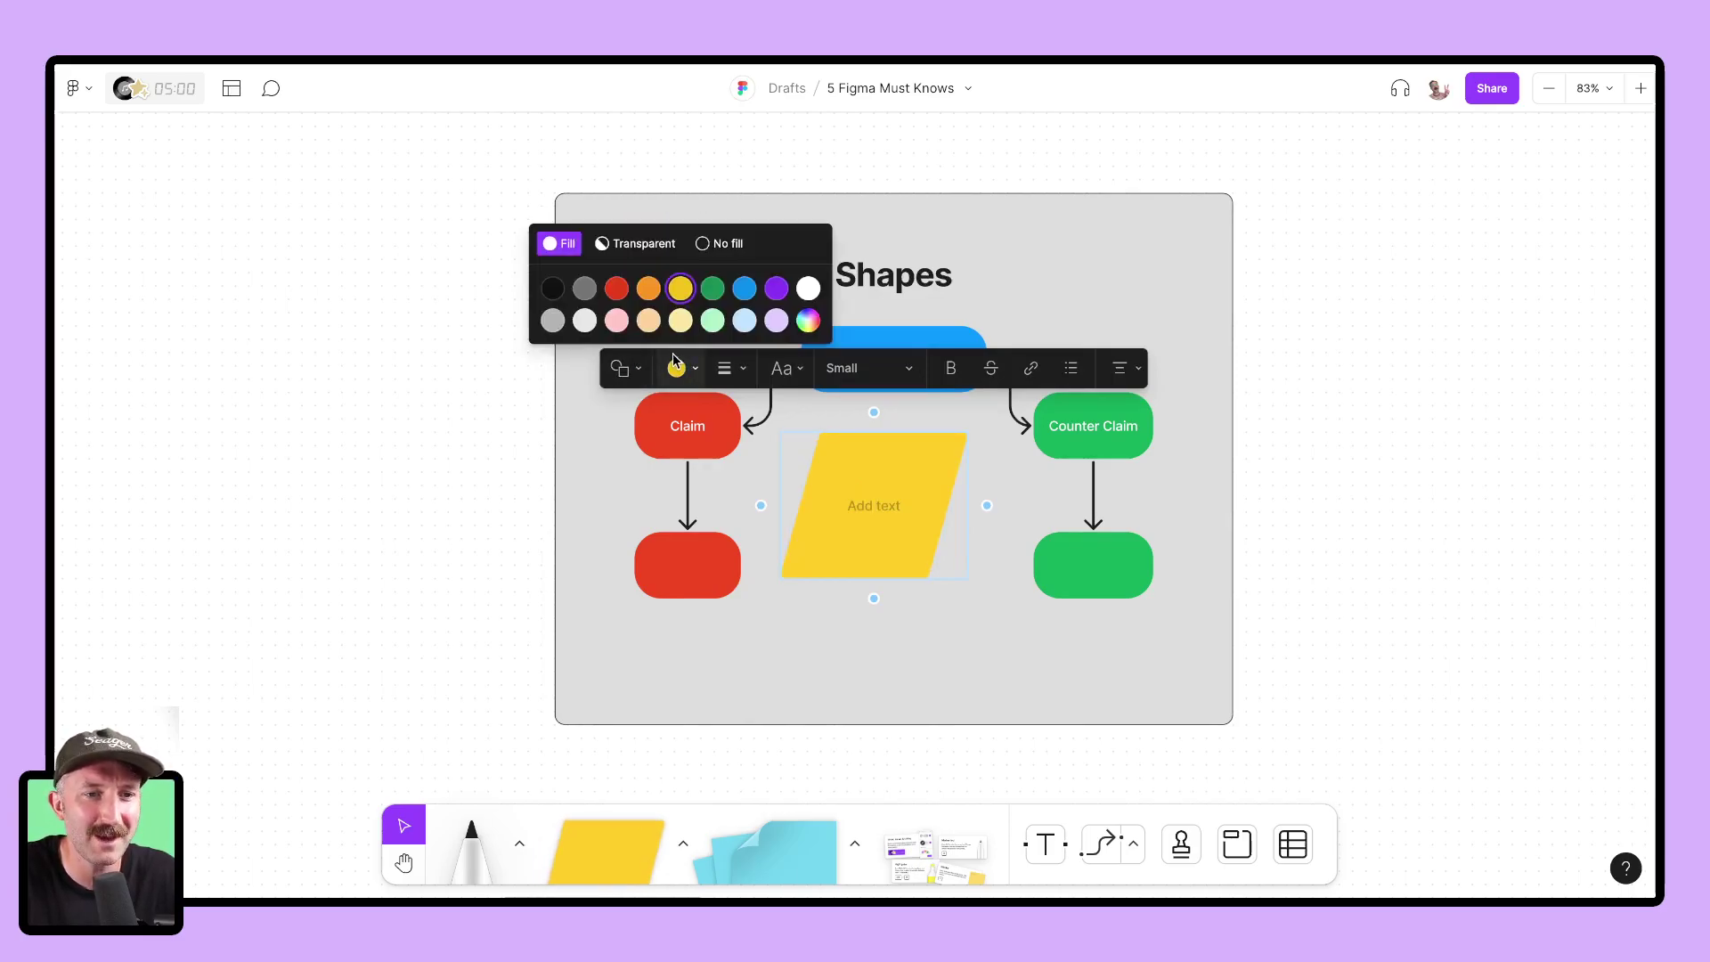
{"action": "left_click", "coordinate": [778, 292]}
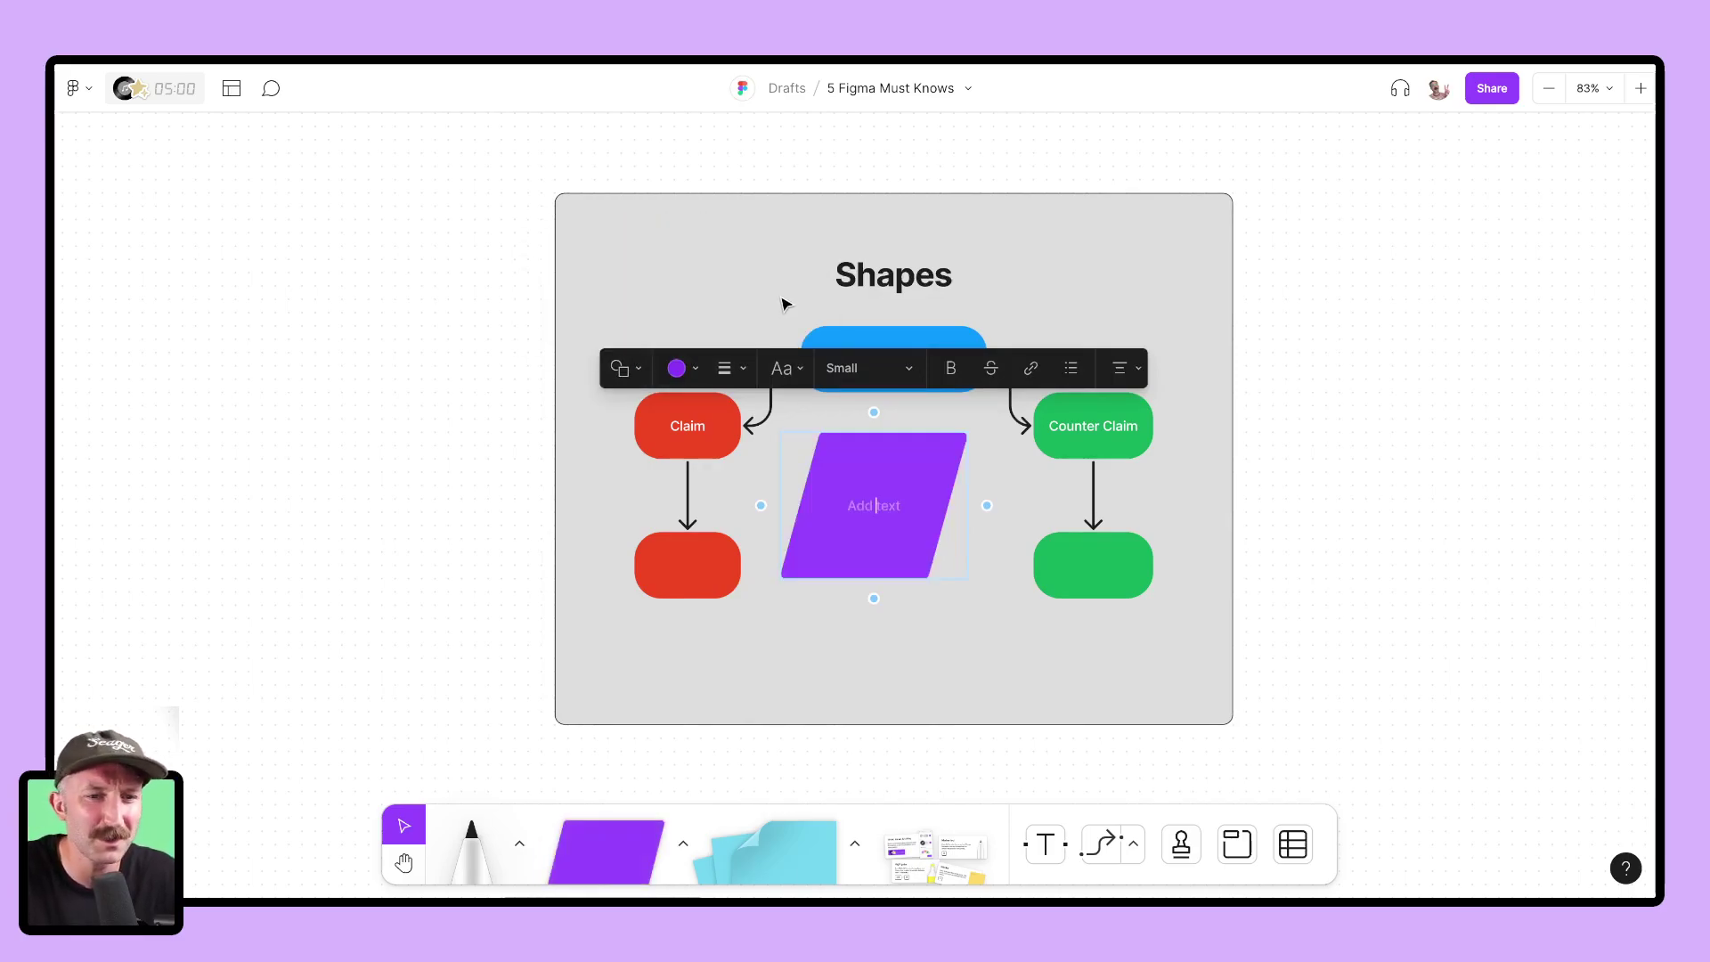
{"action": "left_click", "coordinate": [1024, 664]}
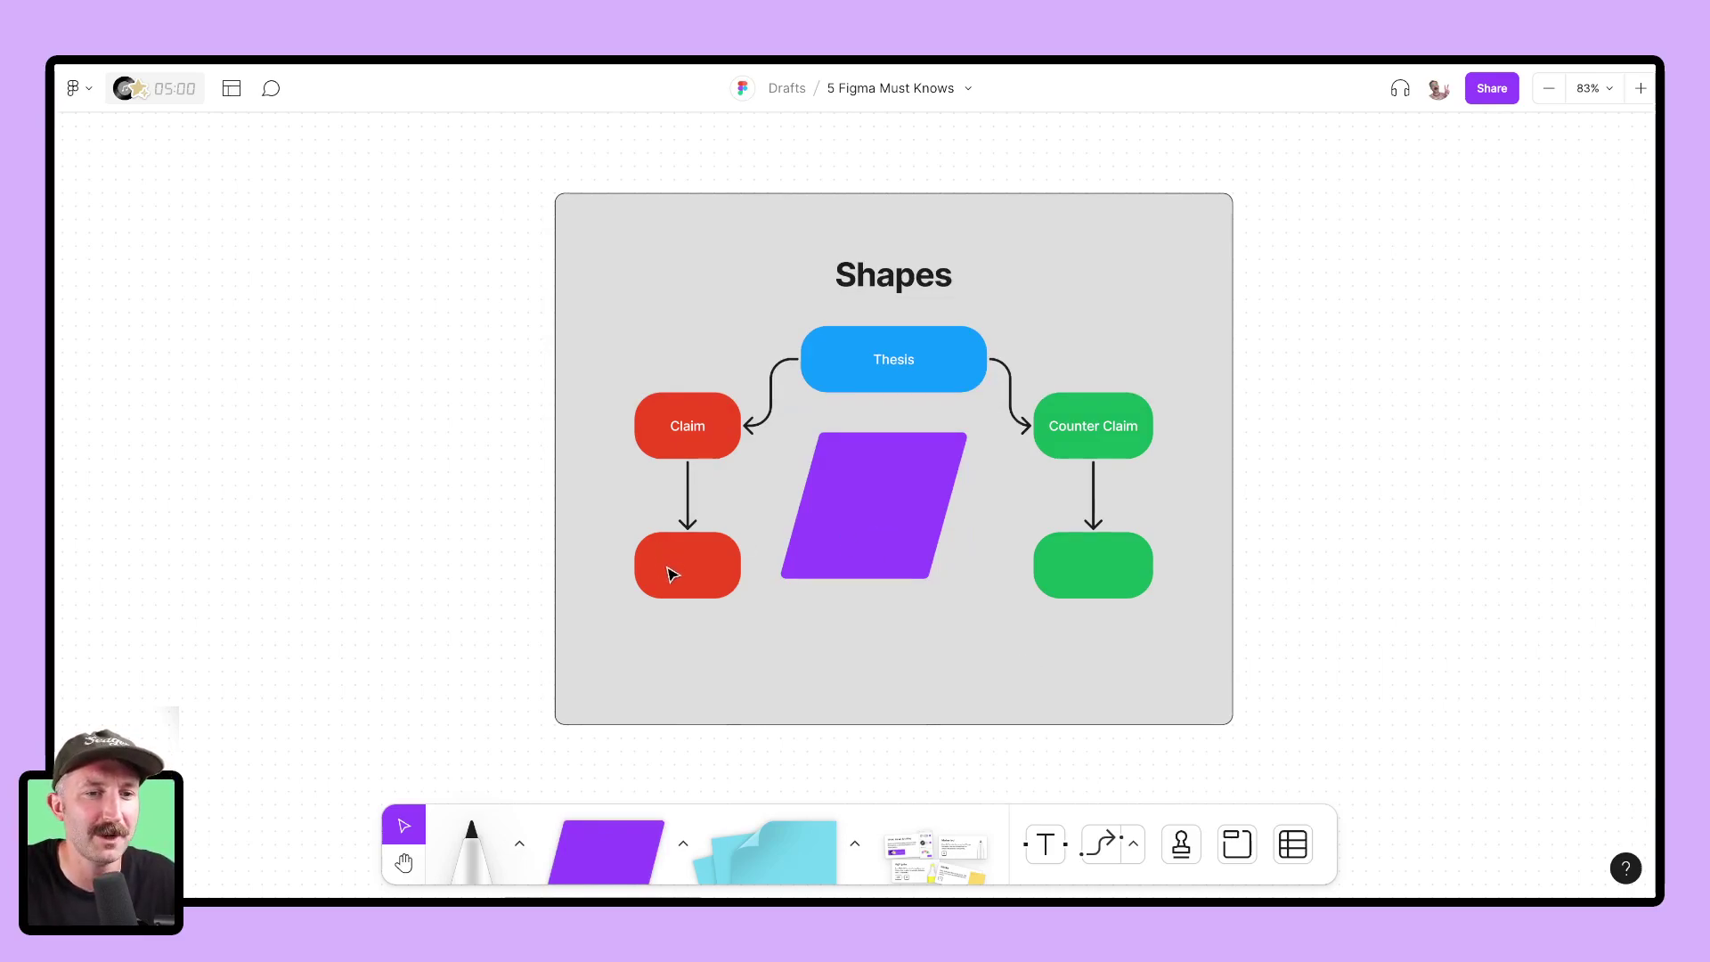
Step: Add a light pink connected shape below the lower red shape
{"action": "left_click_drag", "start_coordinate": [671, 575], "coordinate": [676, 541]}
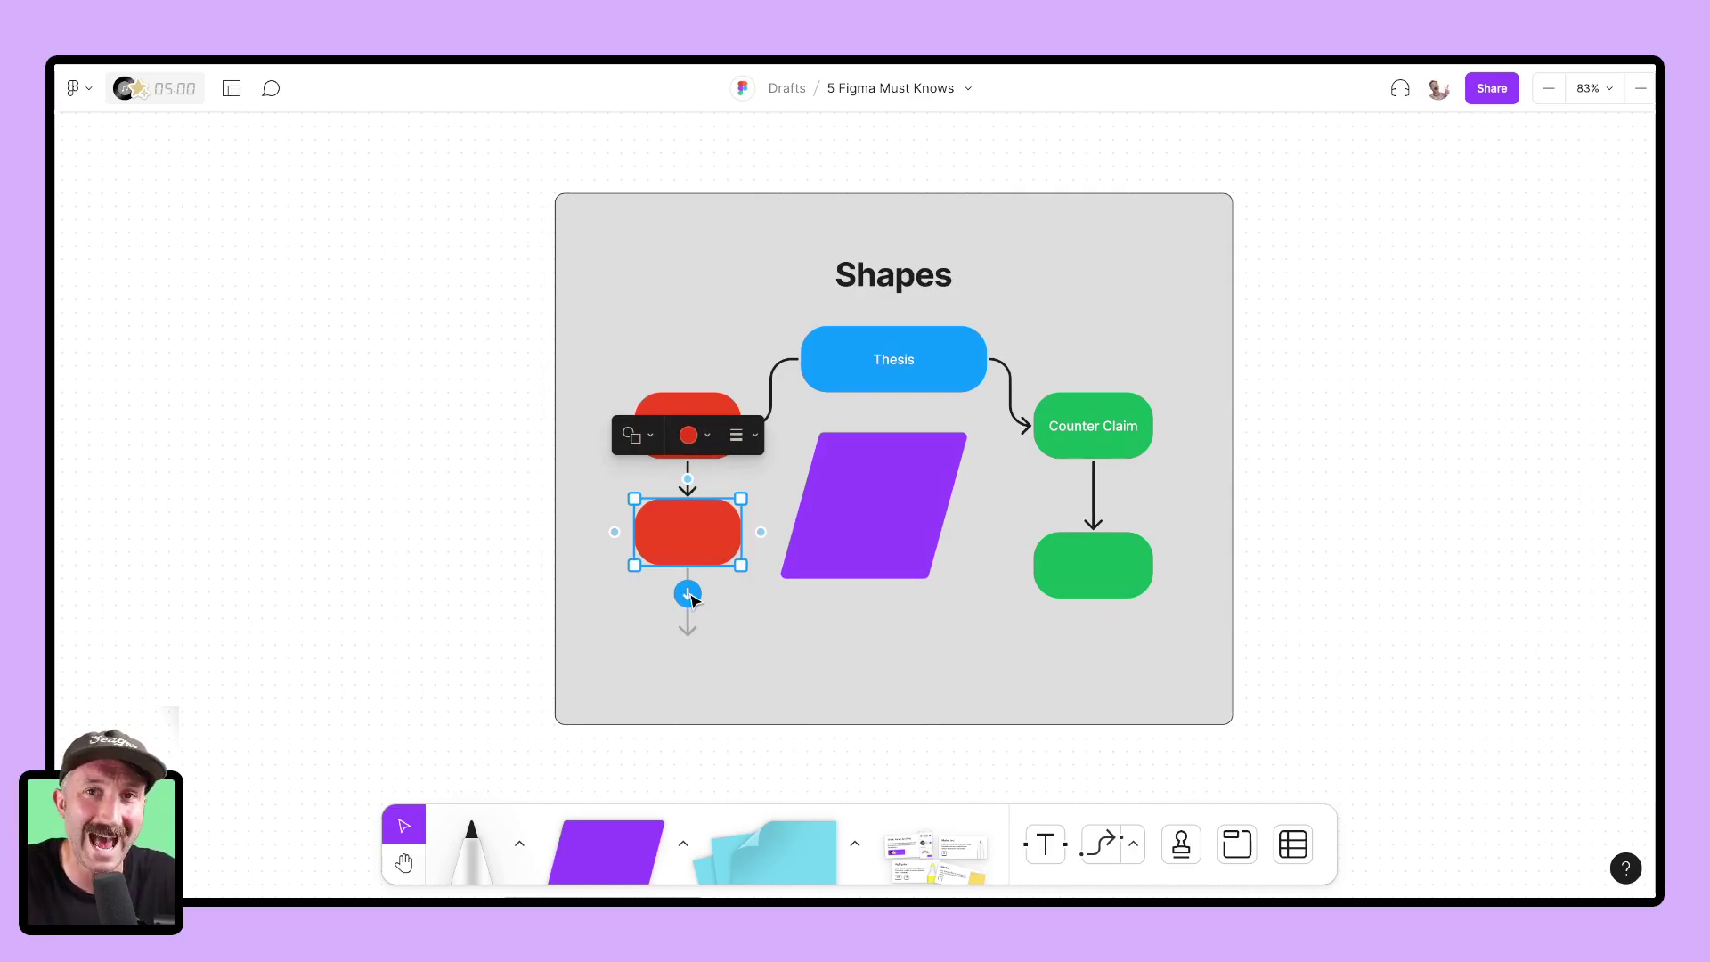
{"action": "left_click", "coordinate": [687, 595]}
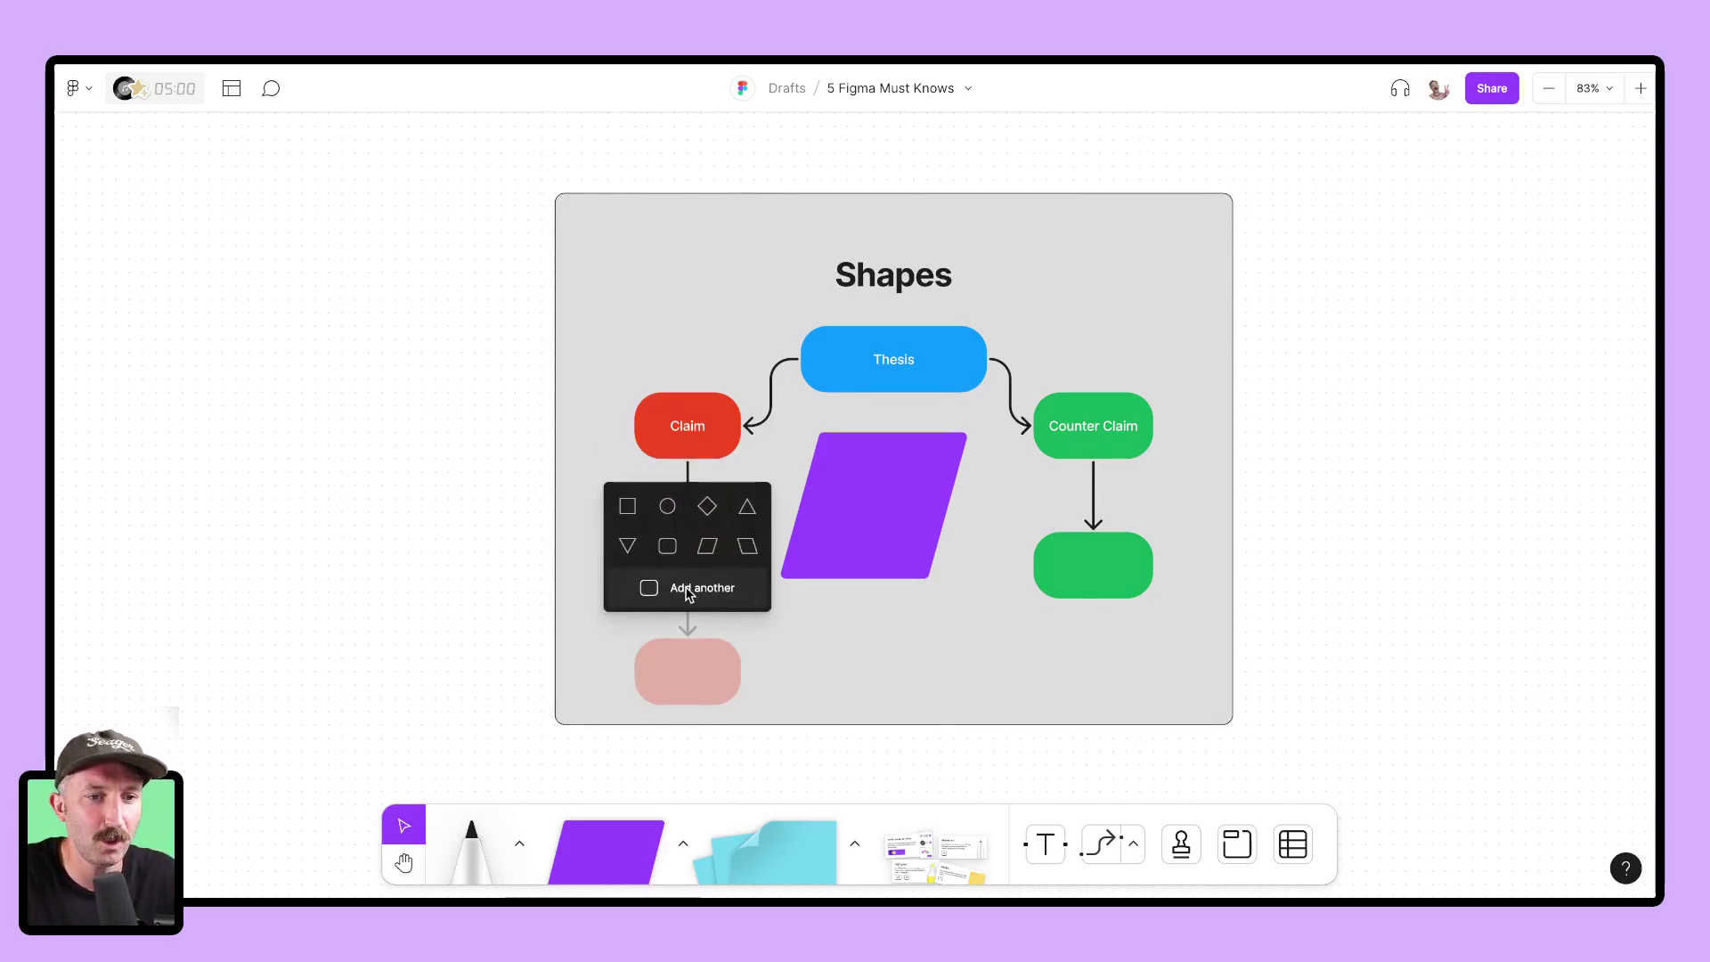
{"action": "left_click", "coordinate": [687, 590]}
{"action": "left_click", "coordinate": [495, 576]}
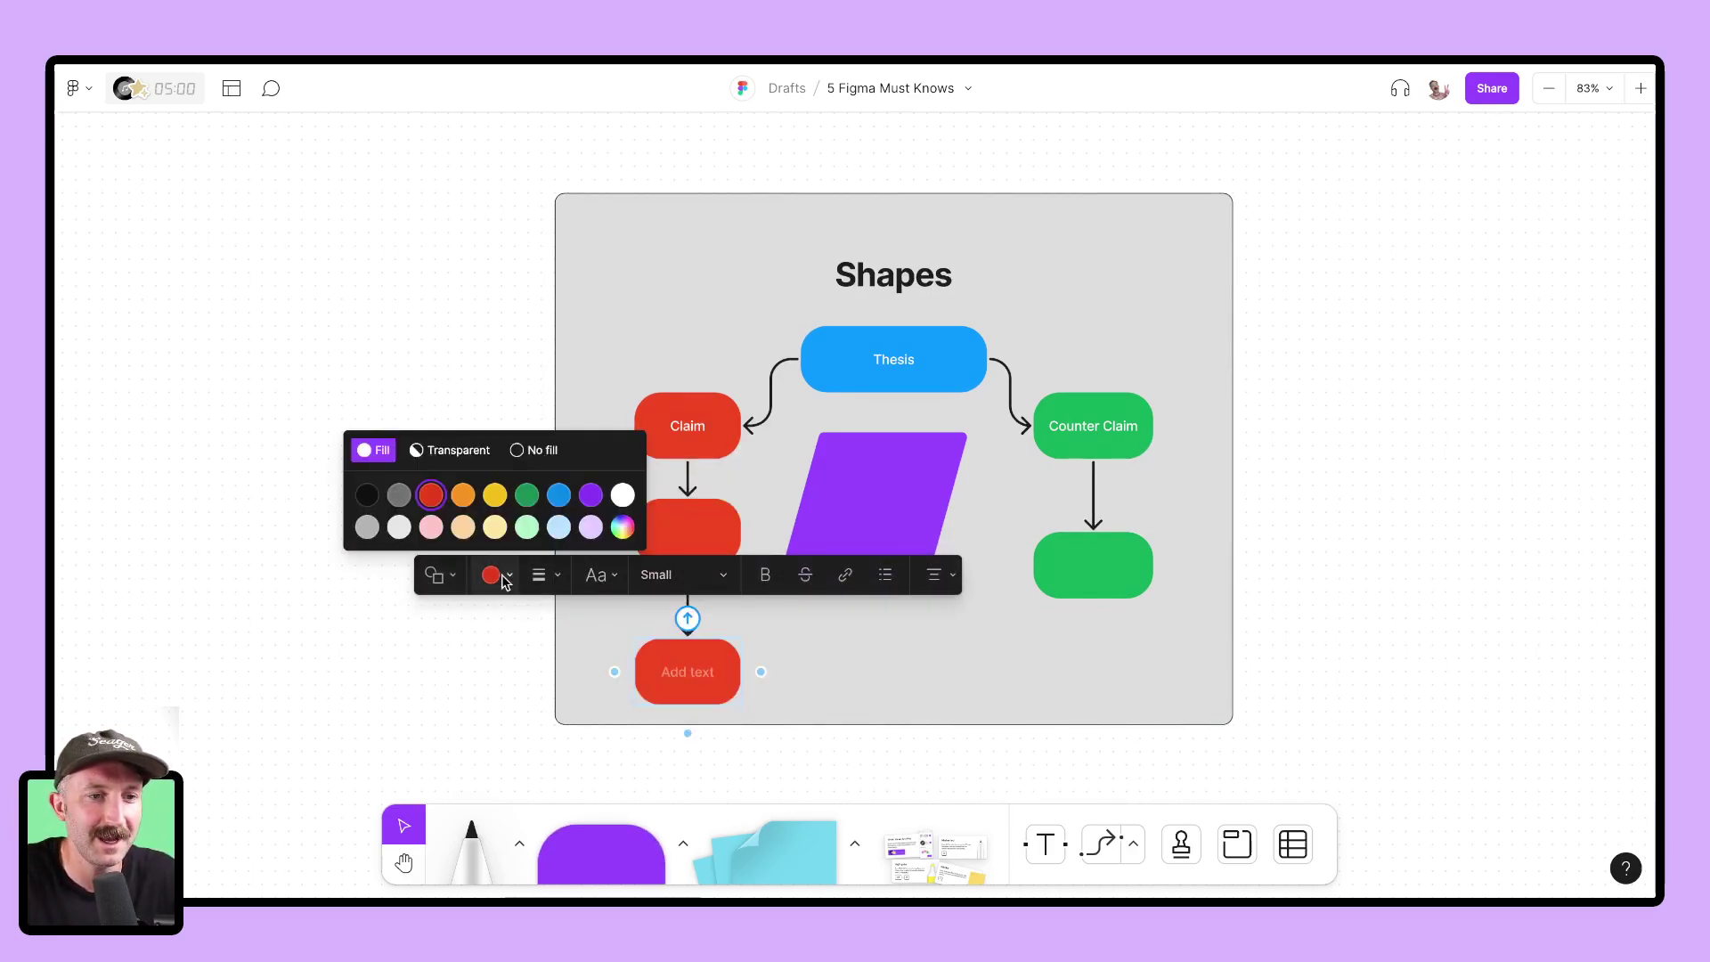
{"action": "left_click", "coordinate": [433, 525]}
{"action": "mouse_move", "coordinate": [708, 679]}
{"action": "left_mouse_down"}
{"action": "mouse_move", "coordinate": [726, 655]}
{"action": "mouse_move", "coordinate": [713, 680]}
{"action": "left_mouse_up"}
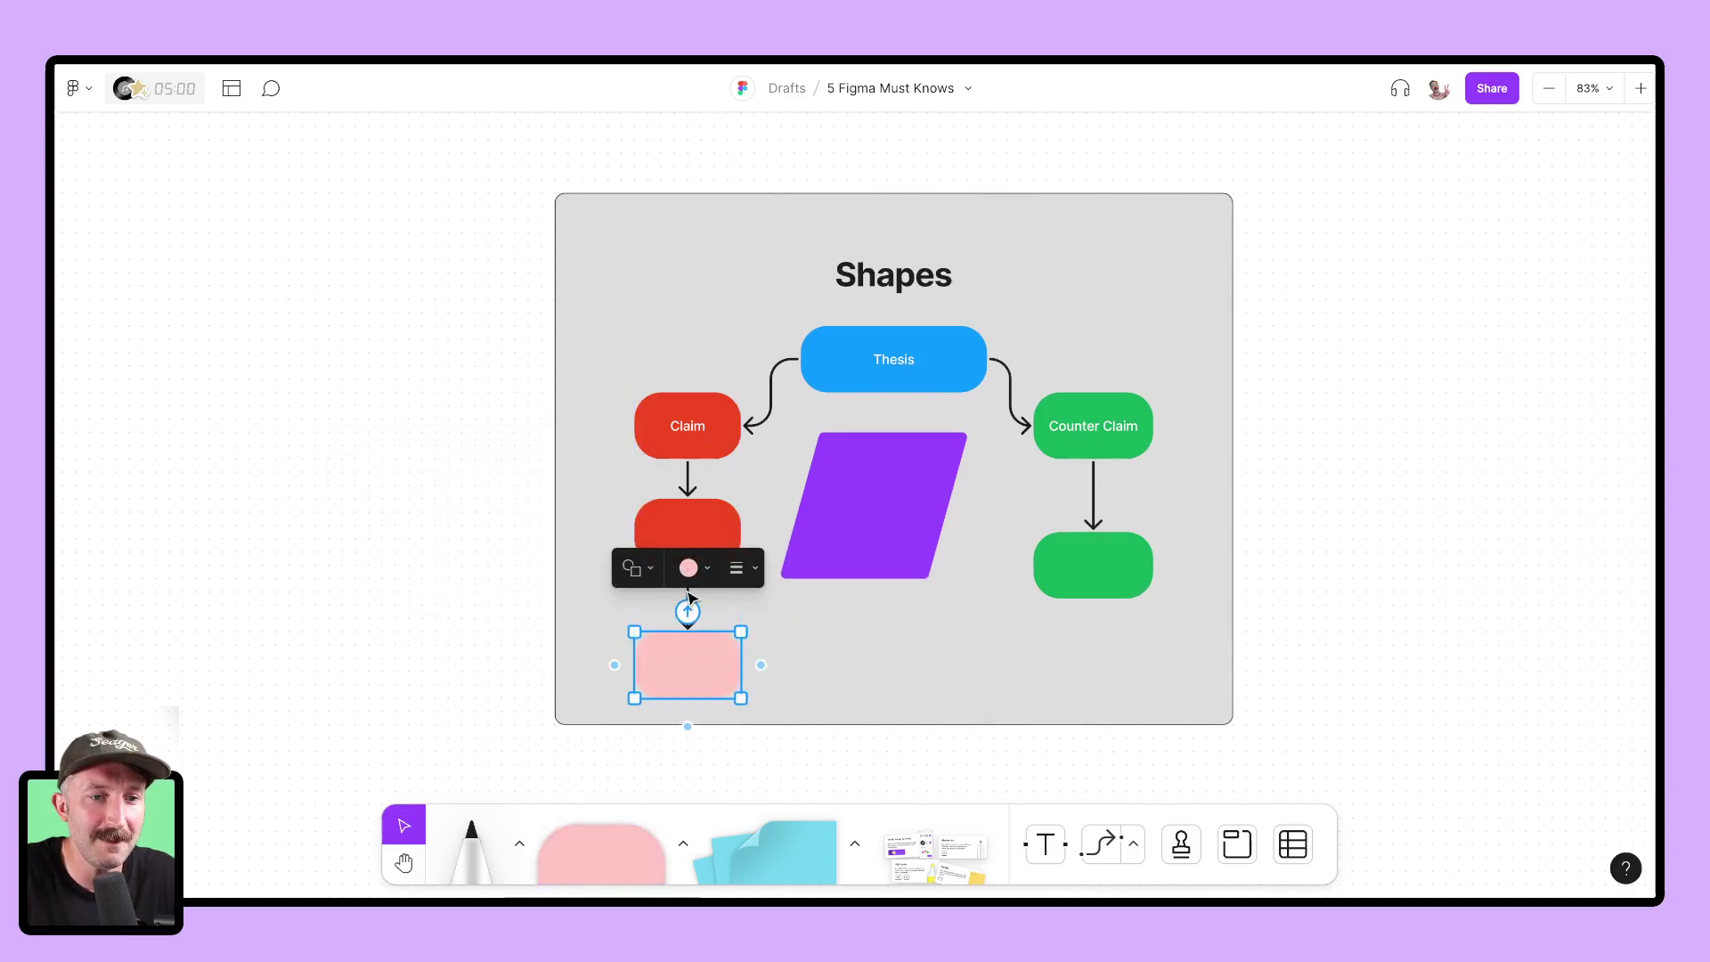
{"action": "left_click", "coordinate": [995, 593]}
Step: Label the Counter Claim connector 'Here' and spray shocked-face emotes over the stickies
{"action": "left_click", "coordinate": [1095, 498]}
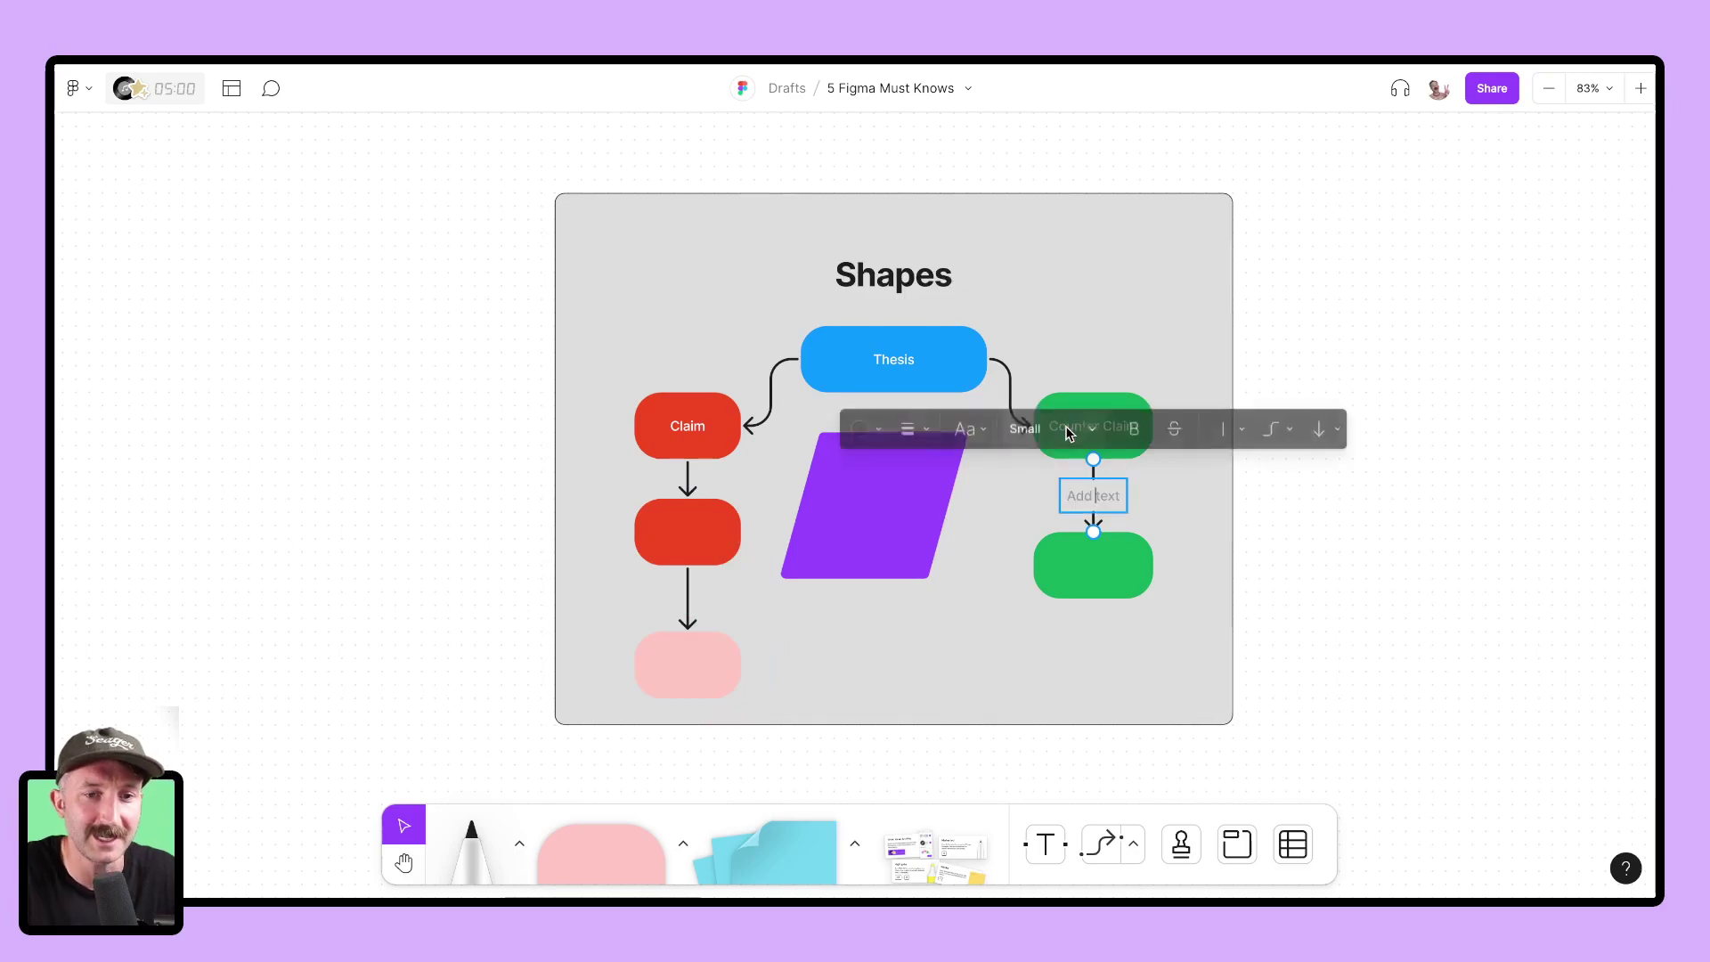
{"action": "type", "text": "Here"}
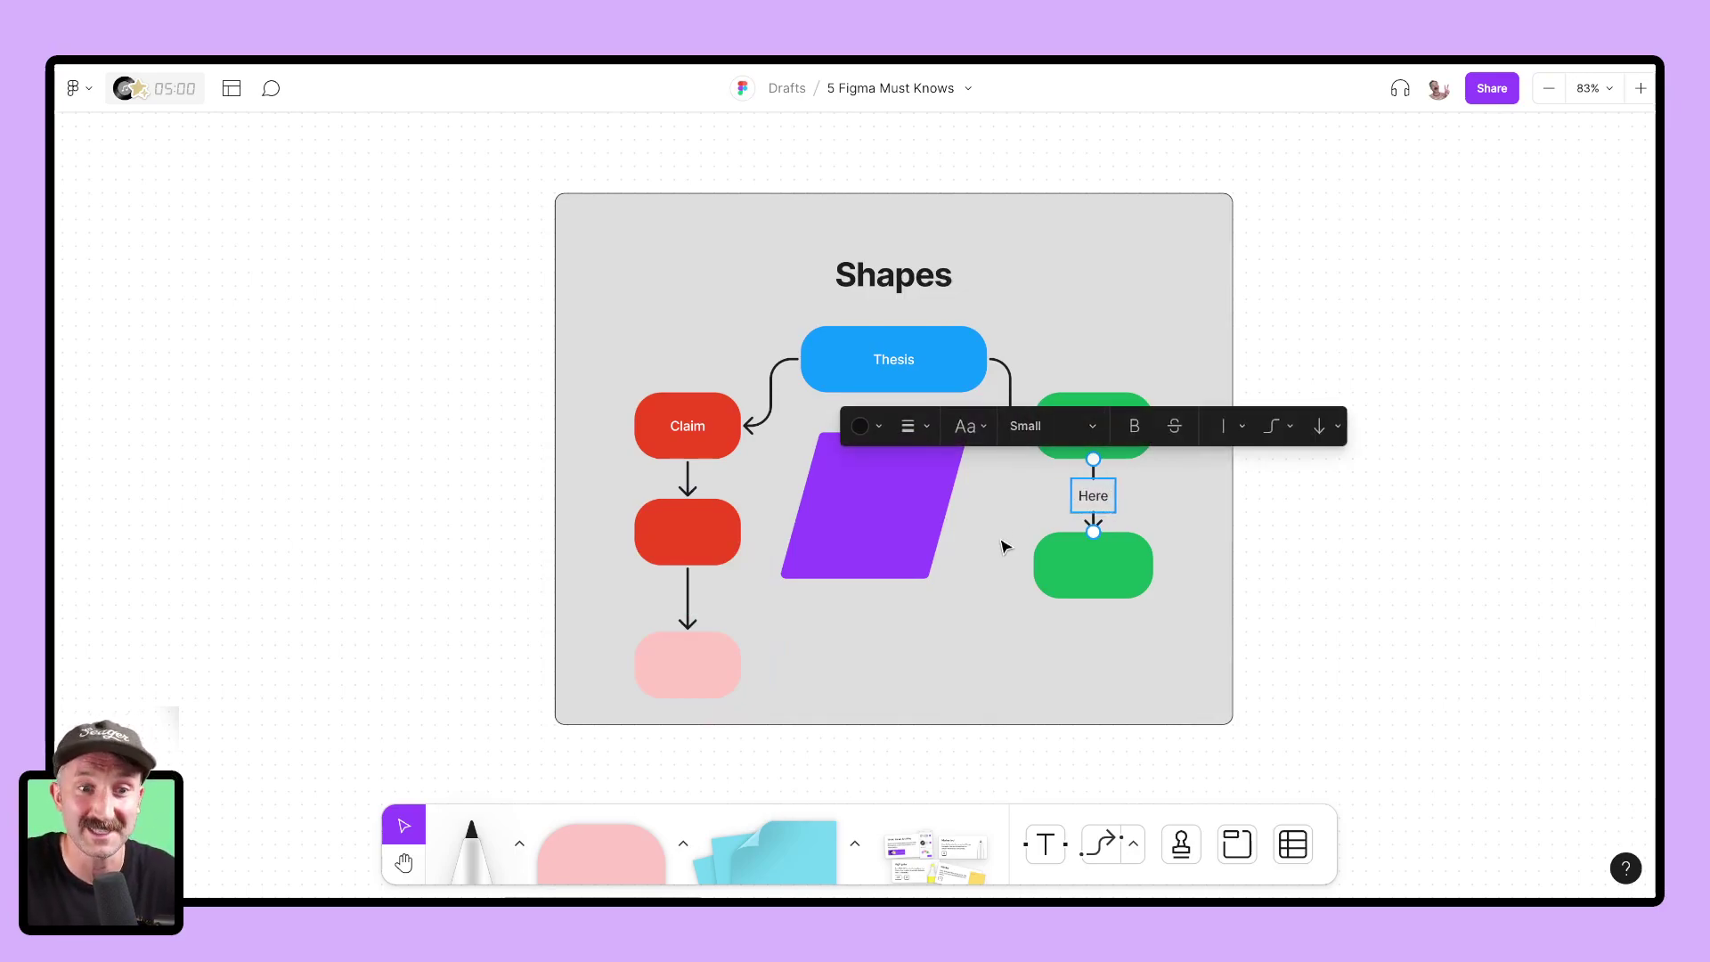
{"action": "left_click", "coordinate": [1002, 552]}
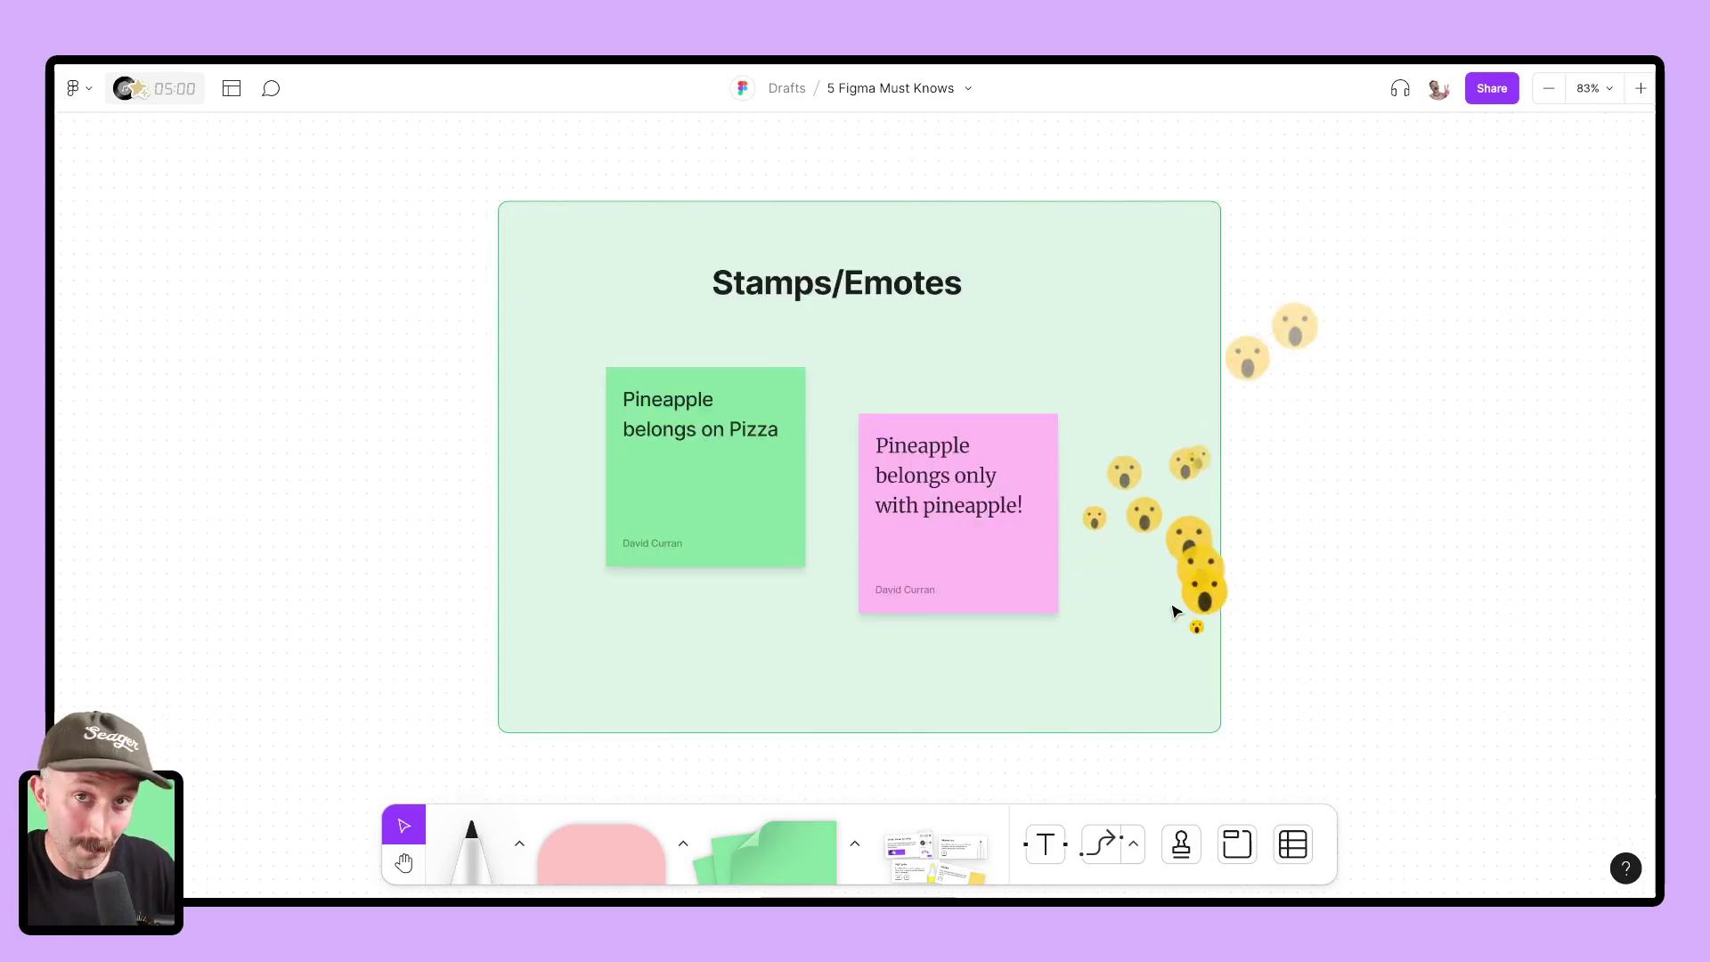
{"action": "mouse_move", "coordinate": [1172, 603]}
{"action": "left_mouse_down"}
{"action": "mouse_move", "coordinate": [937, 614]}
{"action": "mouse_move", "coordinate": [991, 563]}
{"action": "mouse_move", "coordinate": [1029, 575]}
{"action": "left_mouse_up"}
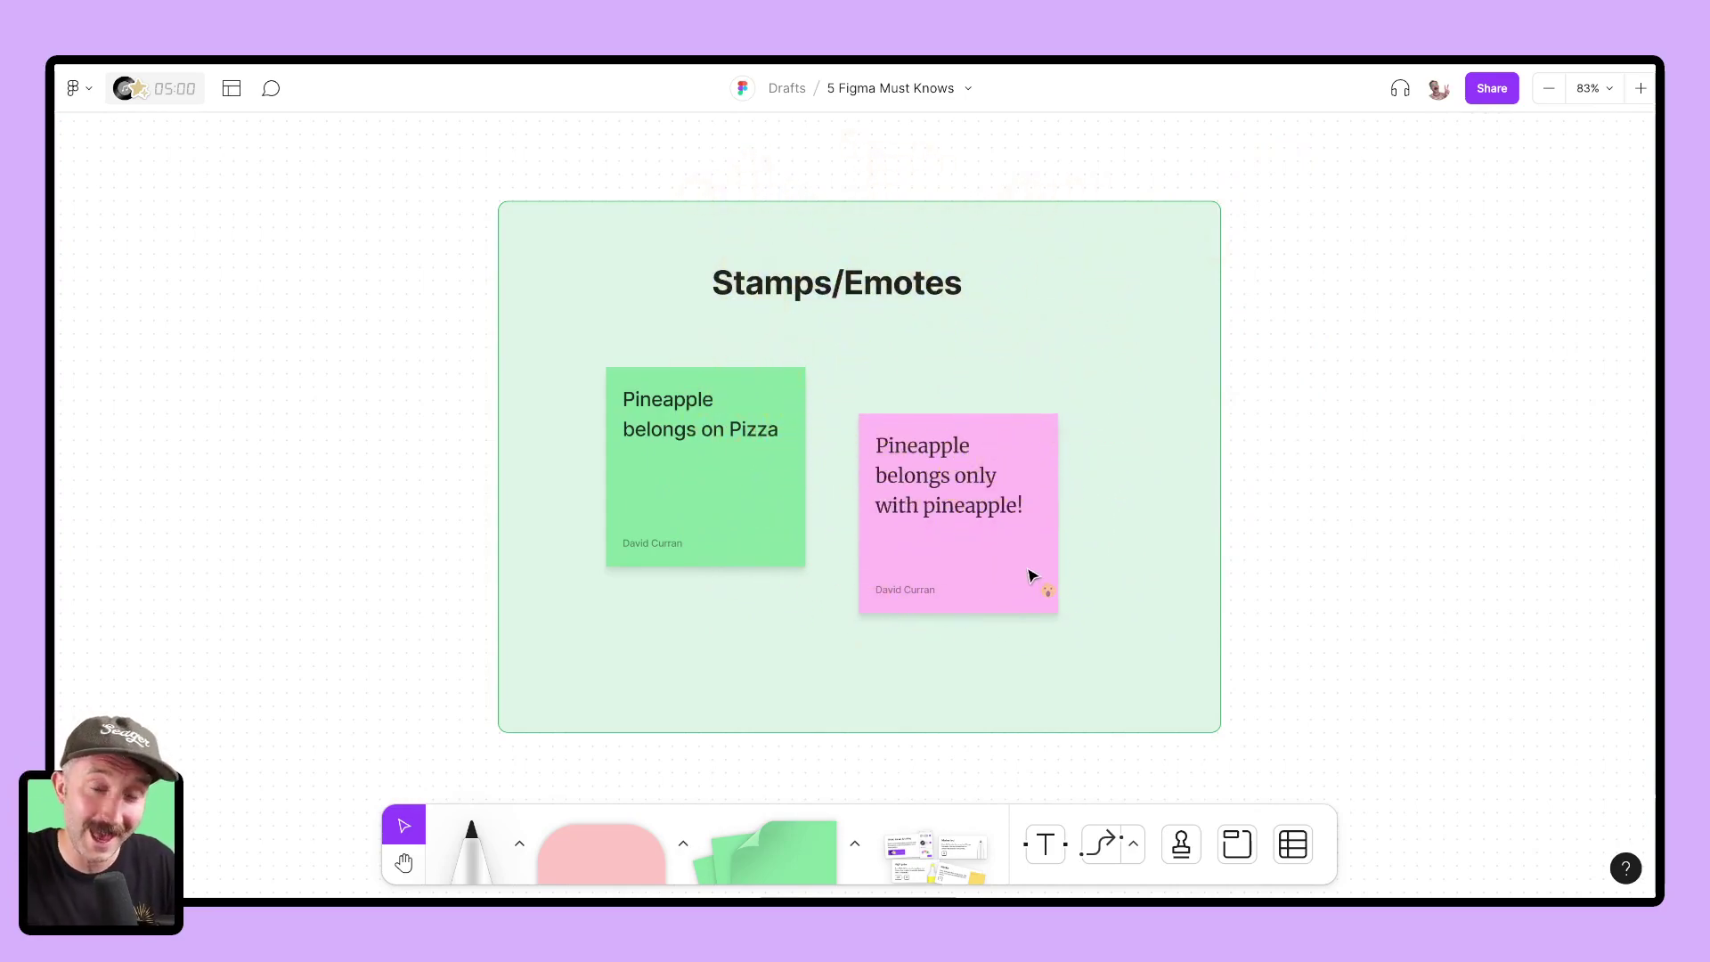
Step: Stamp a thumbs-up on the pink sticky, and a +1 and star on the green
{"action": "left_click", "coordinate": [1182, 843]}
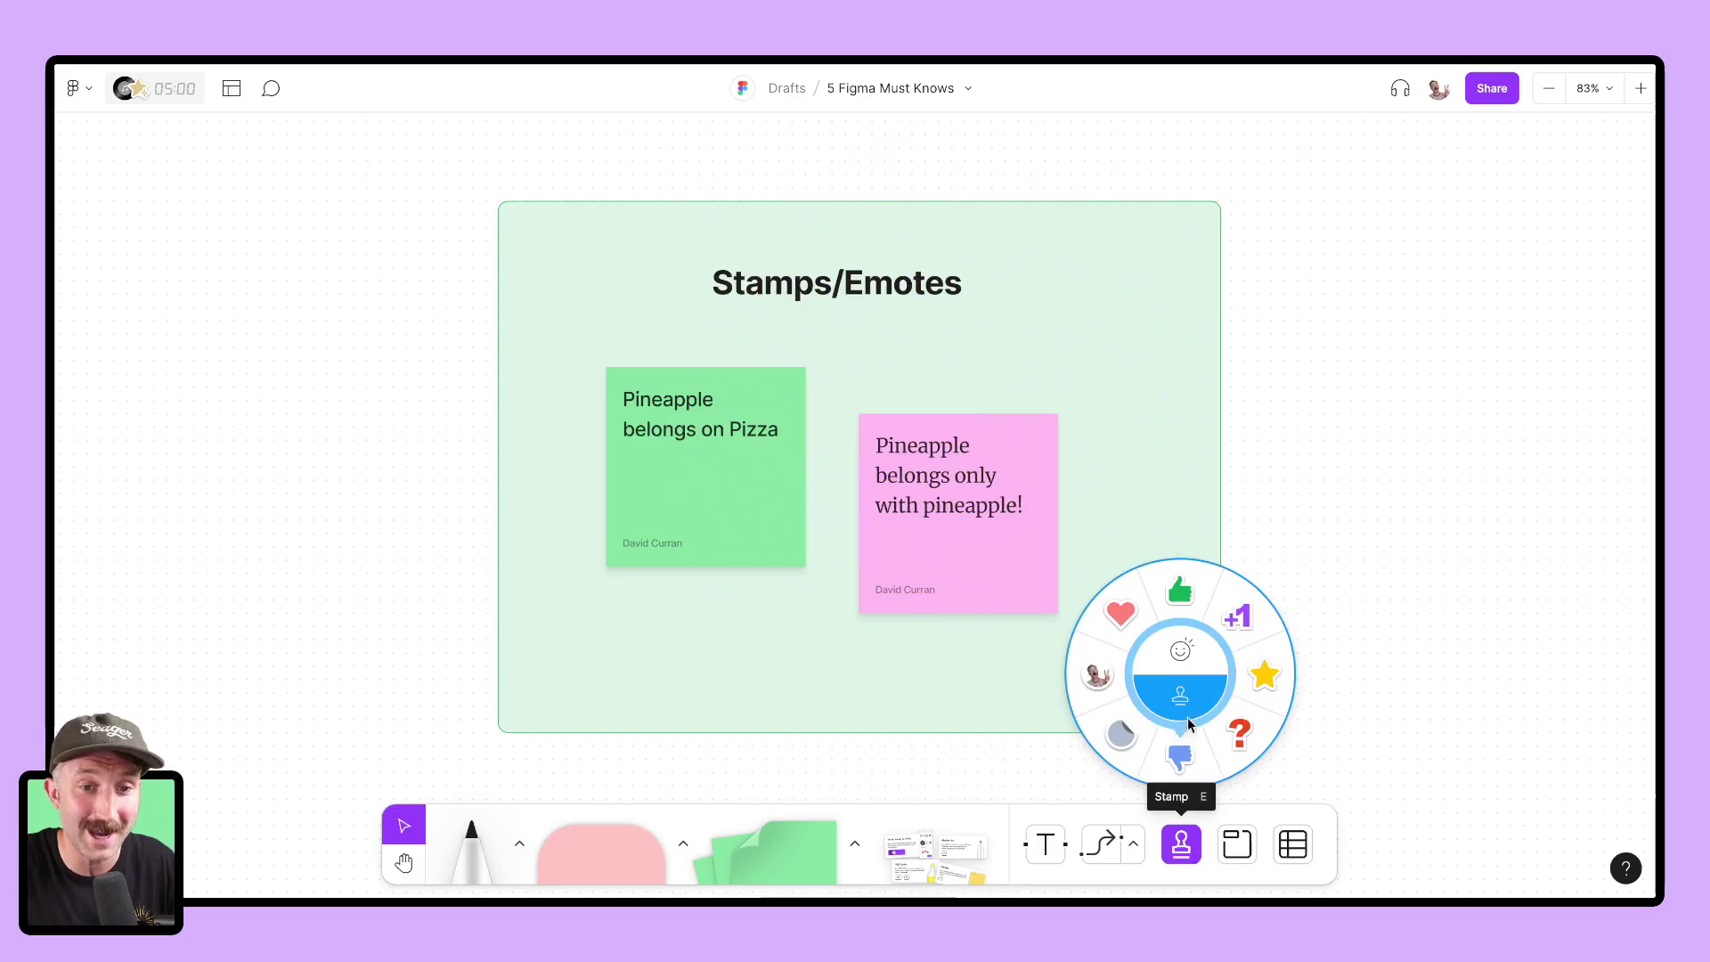
{"action": "left_click", "coordinate": [1180, 597]}
{"action": "left_click", "coordinate": [1027, 549]}
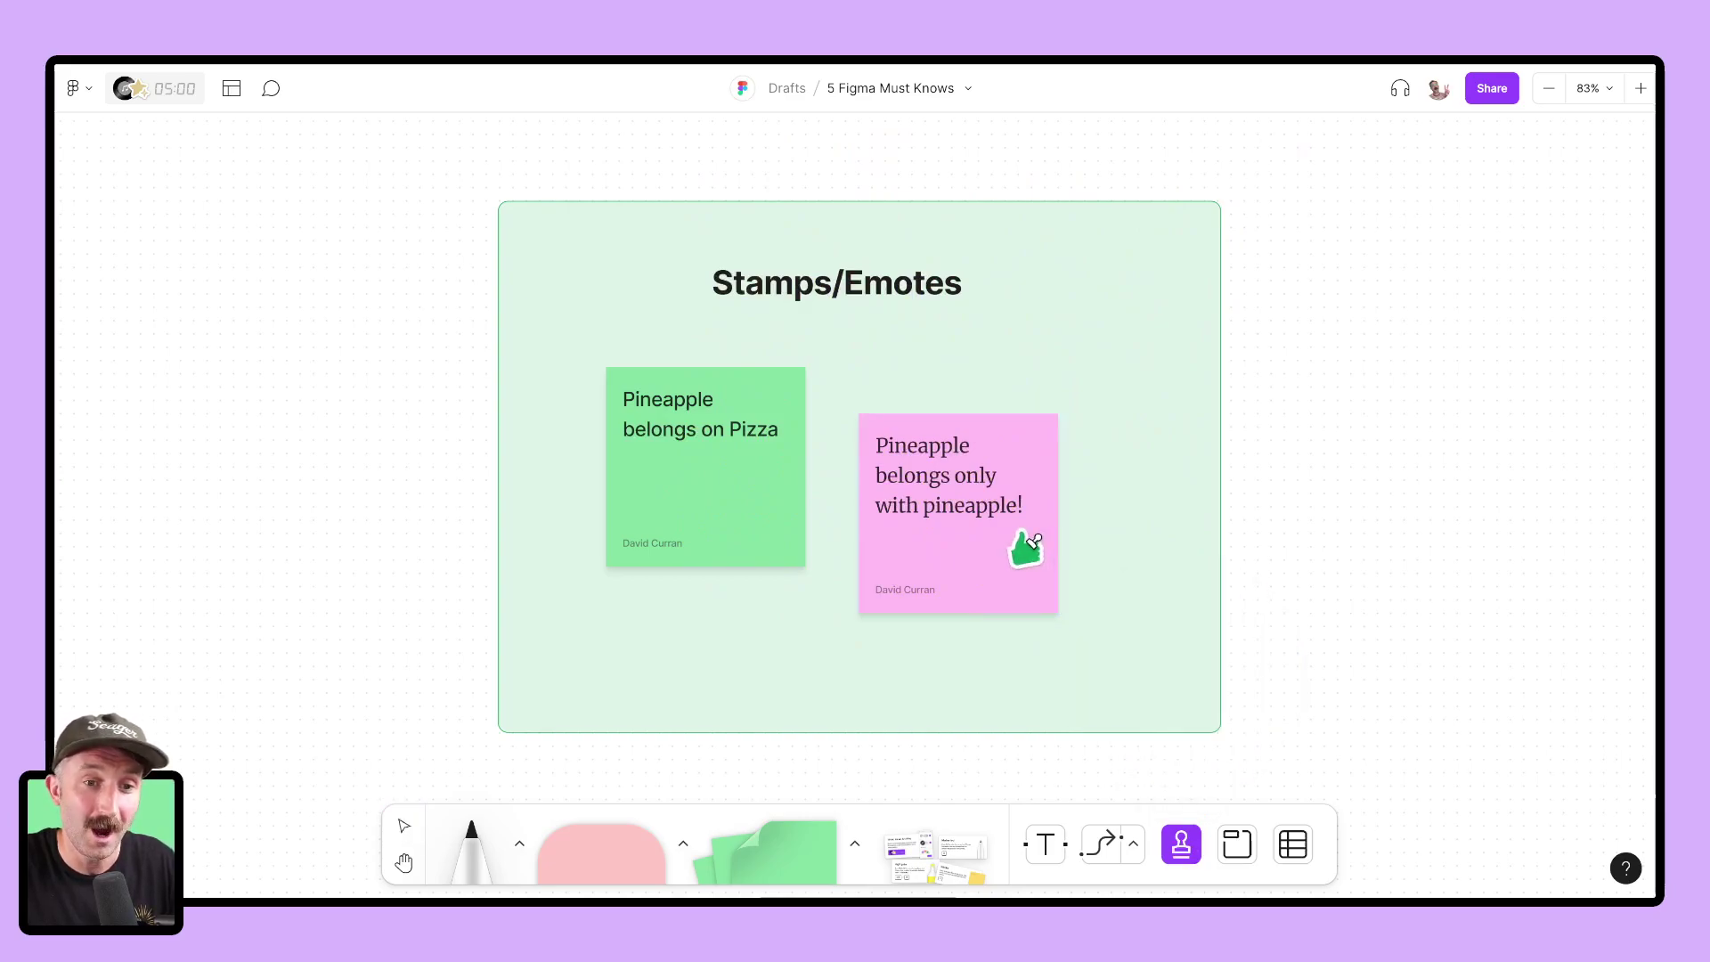
{"action": "left_click", "coordinate": [1181, 843]}
{"action": "left_click", "coordinate": [1241, 625]}
{"action": "left_click", "coordinate": [717, 512]}
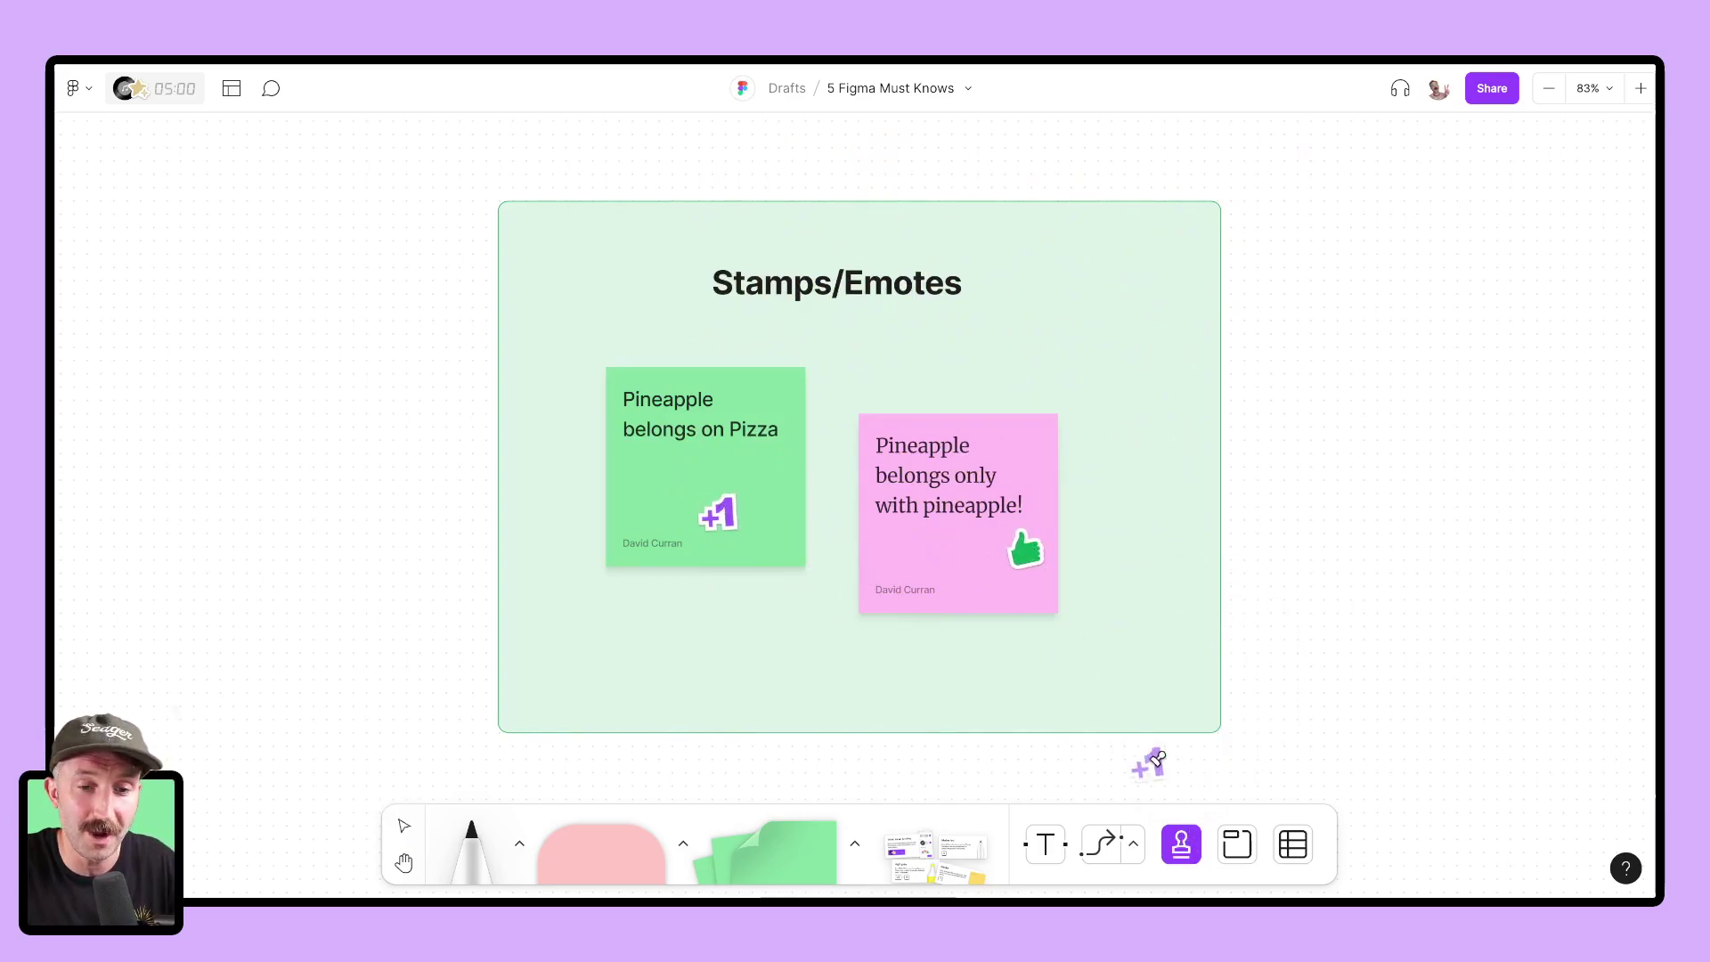
{"action": "left_click", "coordinate": [1182, 843]}
{"action": "left_click", "coordinate": [1263, 678]}
{"action": "left_click", "coordinate": [777, 534]}
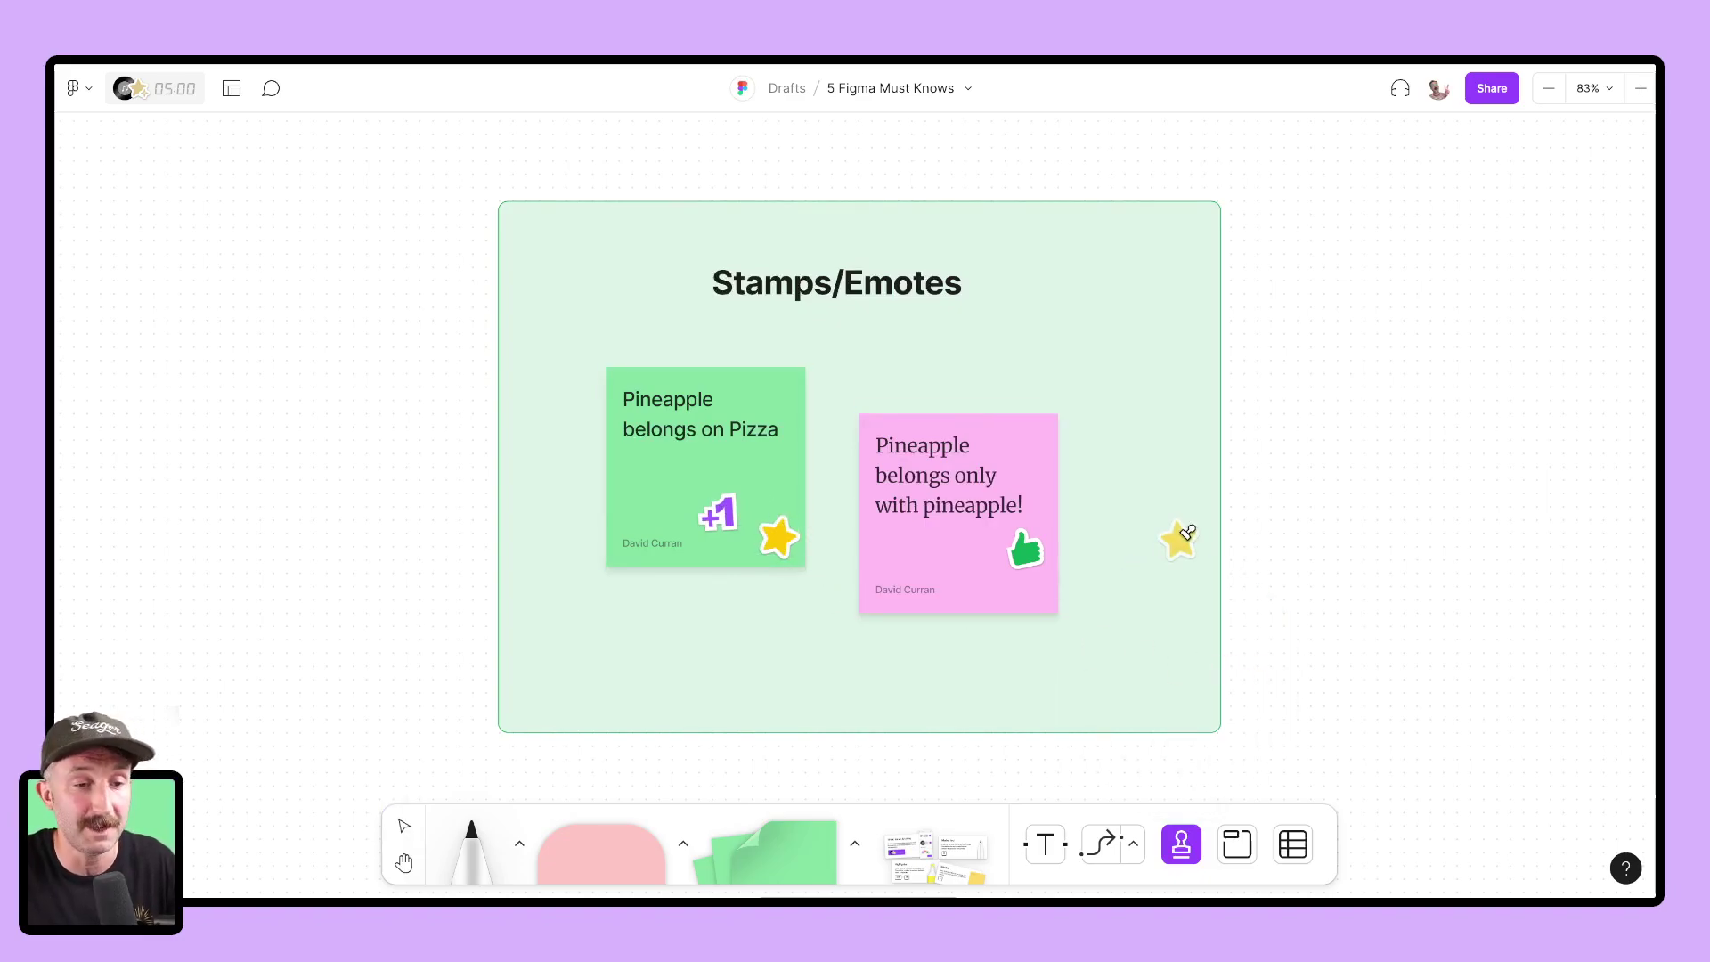
{"action": "left_click", "coordinate": [406, 828]}
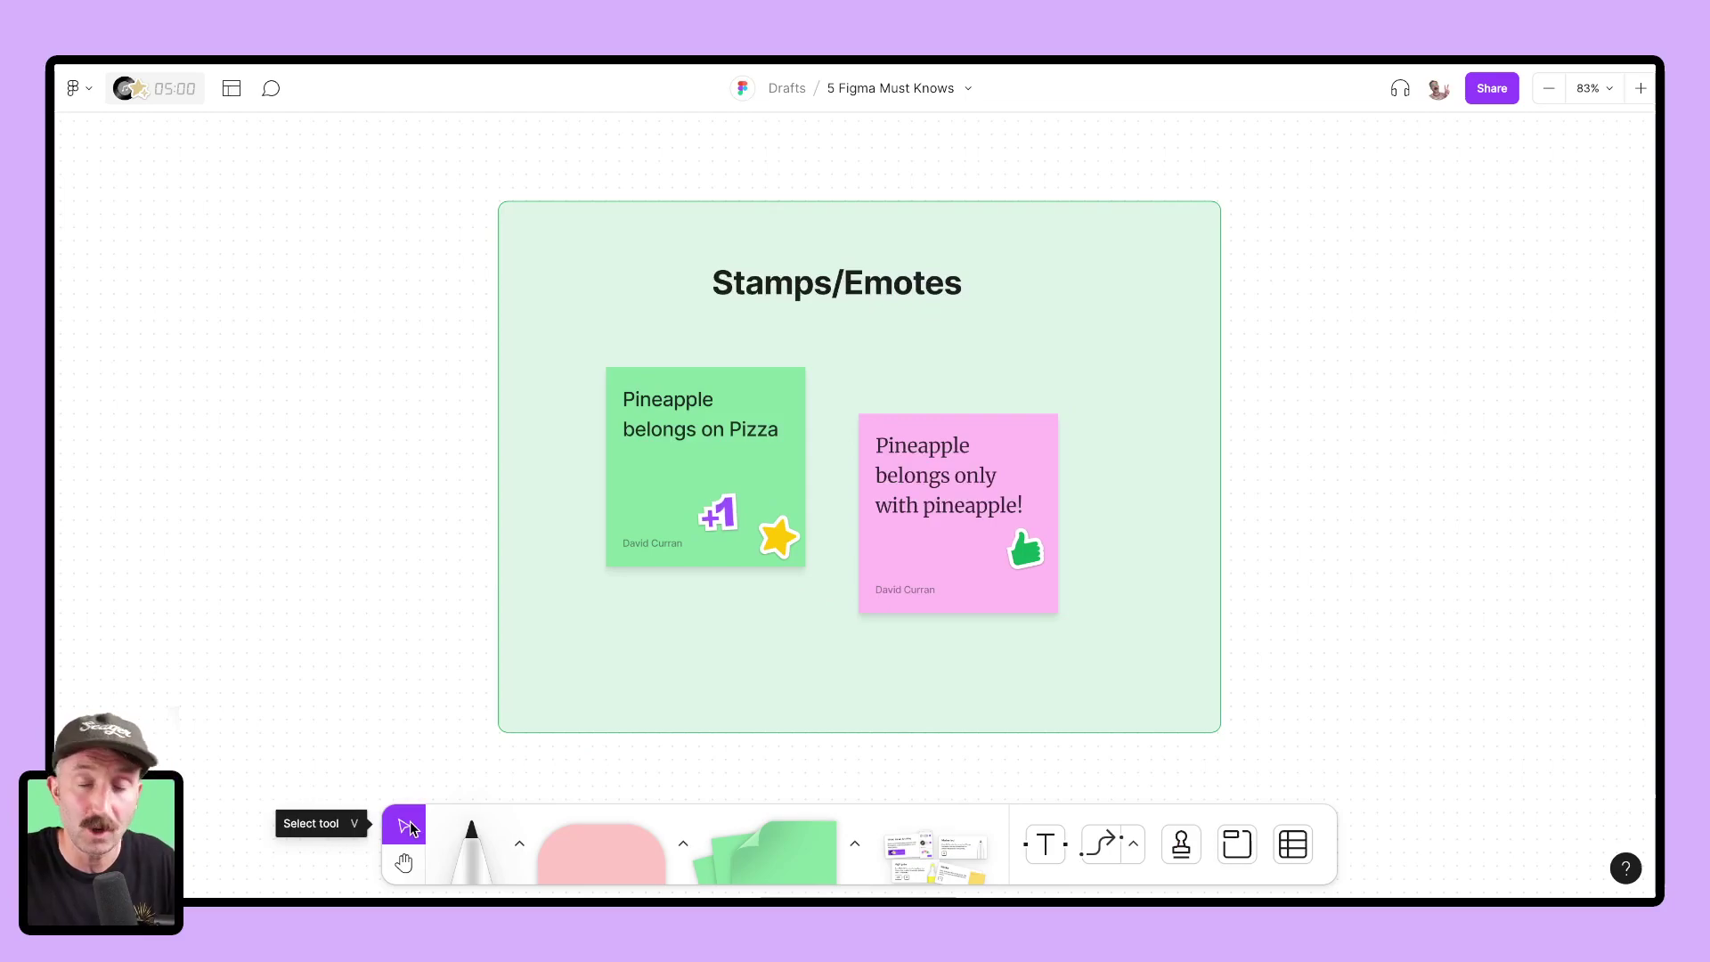
{"action": "left_click", "coordinate": [1024, 551]}
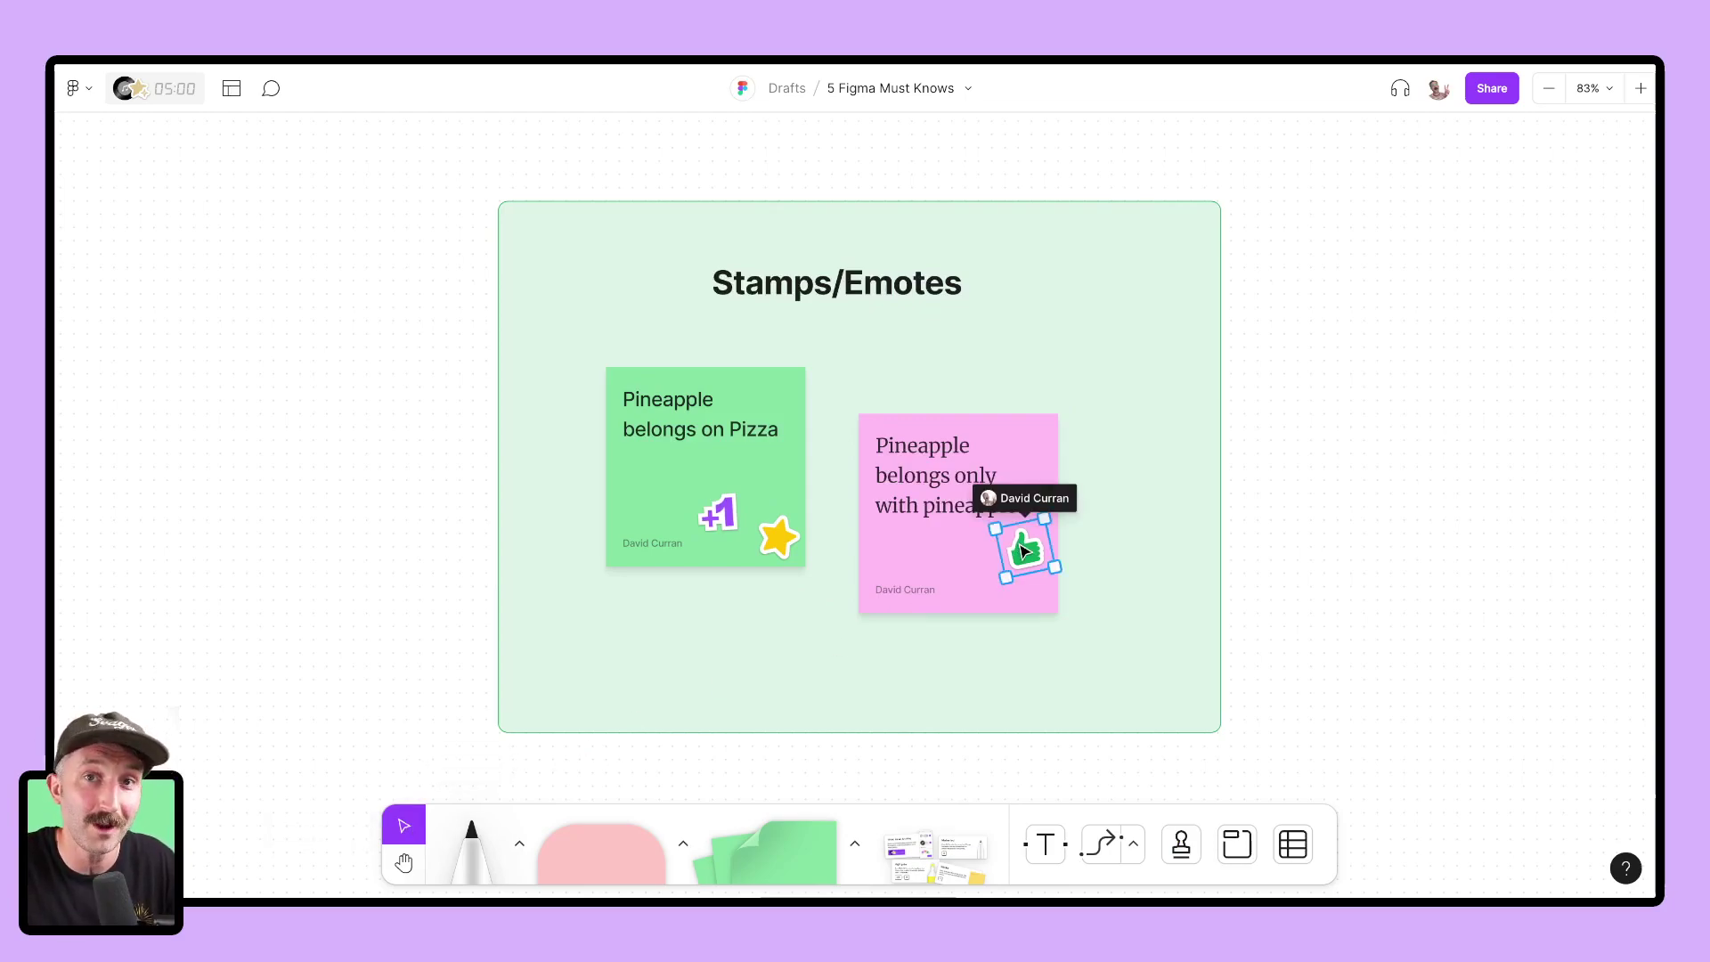
Step: Send heart-eyes and eyes emotes around the pink sticky from the emote wheel
{"action": "key", "text": "e"}
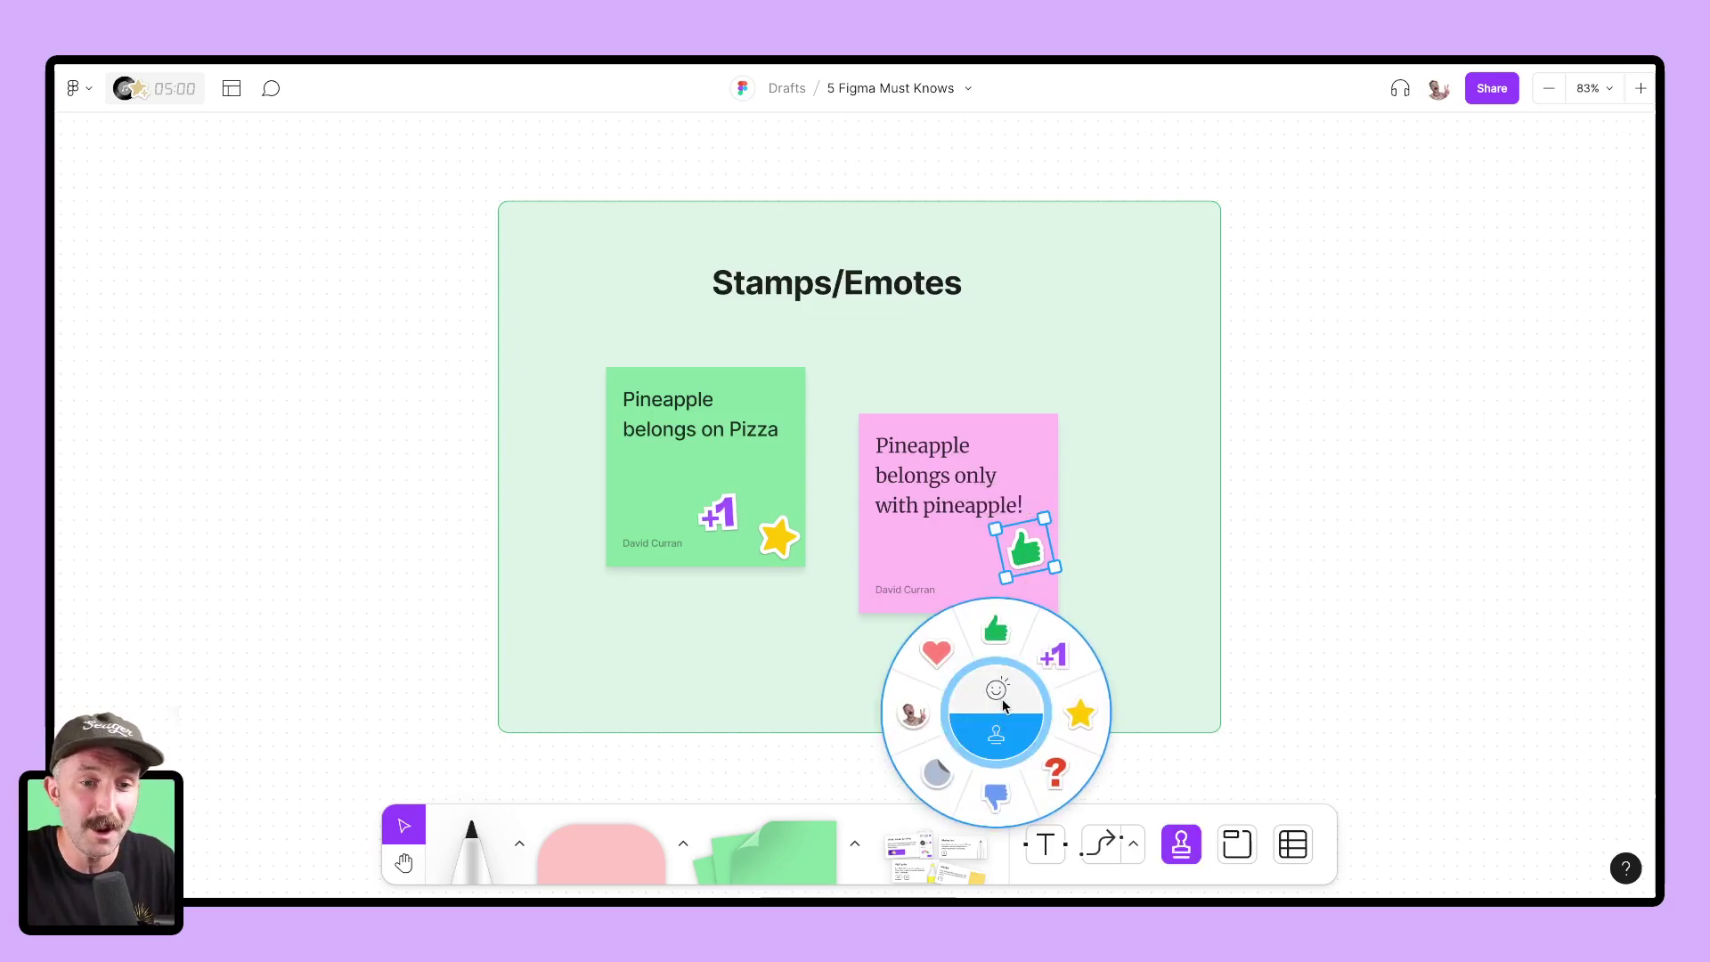
{"action": "left_click", "coordinate": [1187, 848]}
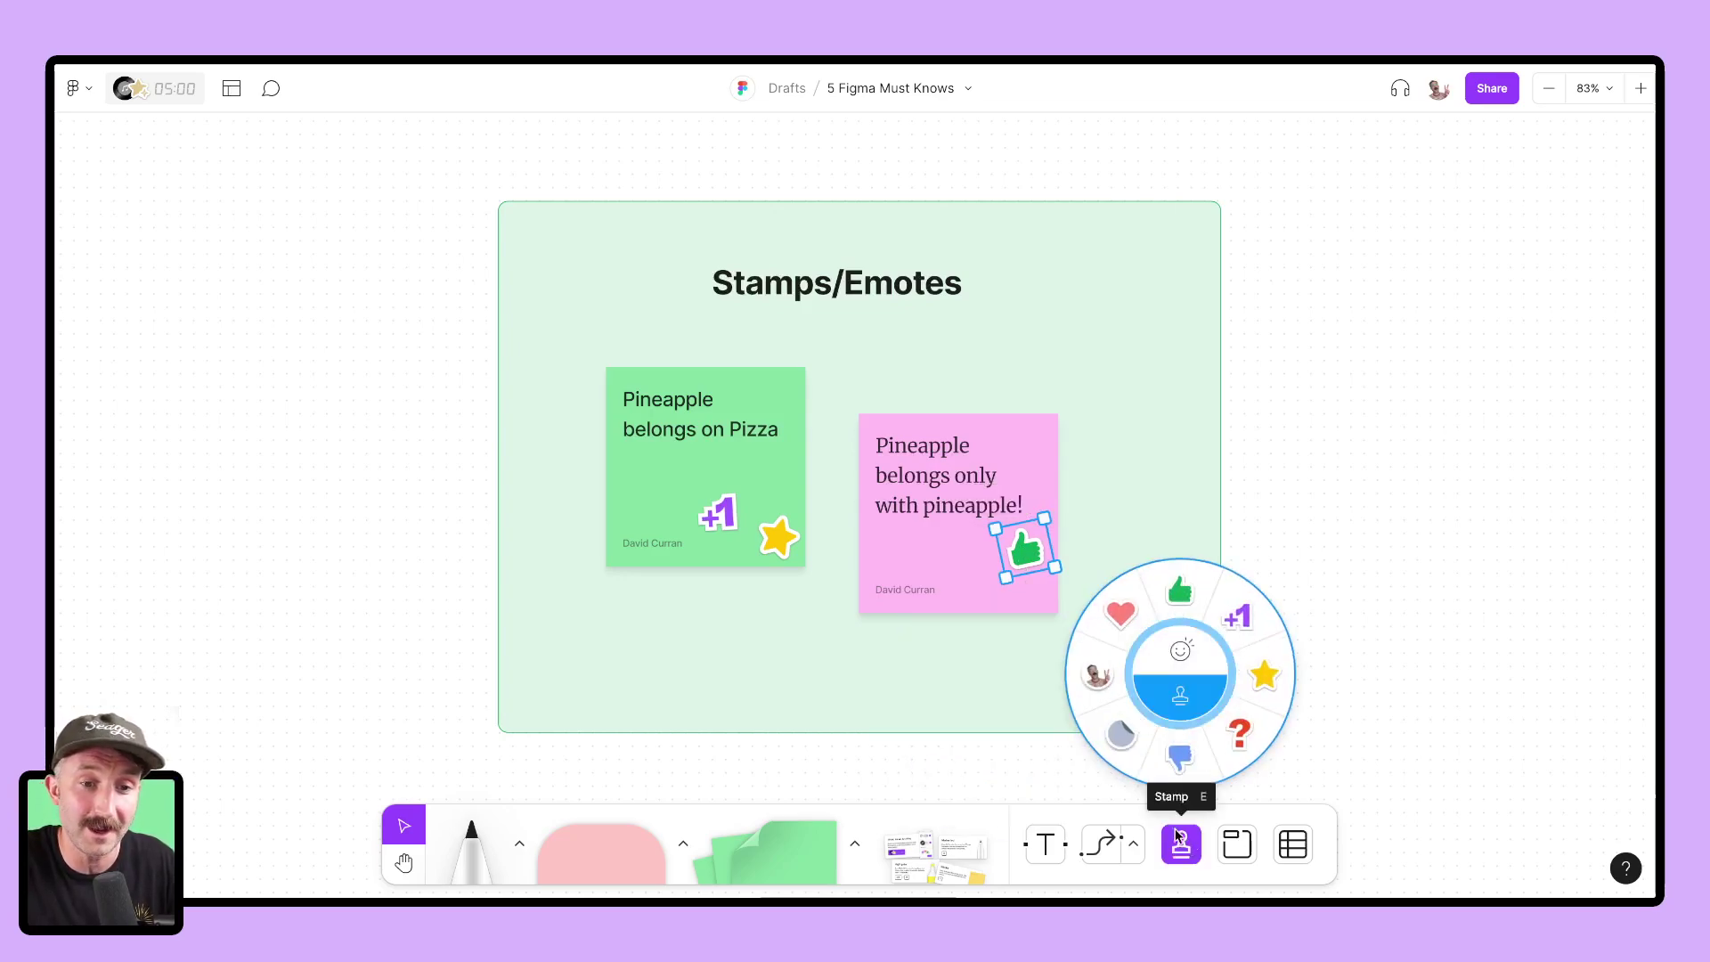
{"action": "left_click", "coordinate": [1183, 655]}
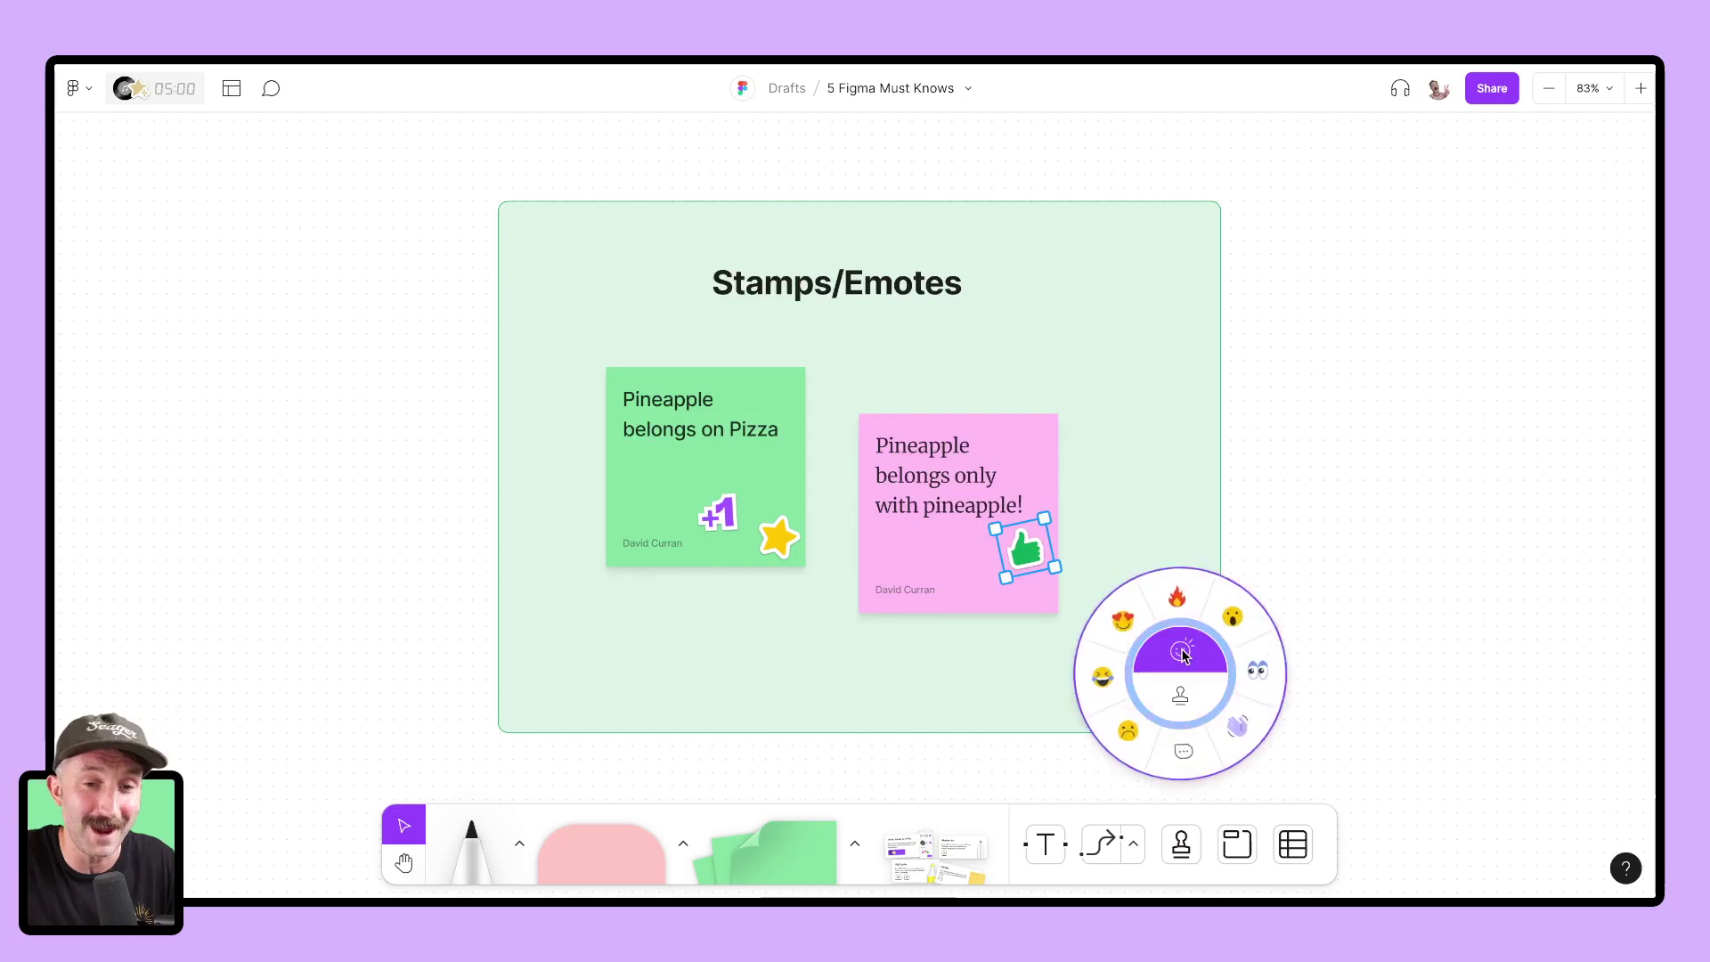
{"action": "left_click", "coordinate": [1179, 589]}
{"action": "mouse_move", "coordinate": [1050, 610]}
{"action": "left_mouse_down"}
{"action": "mouse_move", "coordinate": [1035, 681]}
{"action": "mouse_move", "coordinate": [997, 661]}
{"action": "left_mouse_up"}
{"action": "key", "text": "e"}
{"action": "left_click", "coordinate": [1114, 662]}
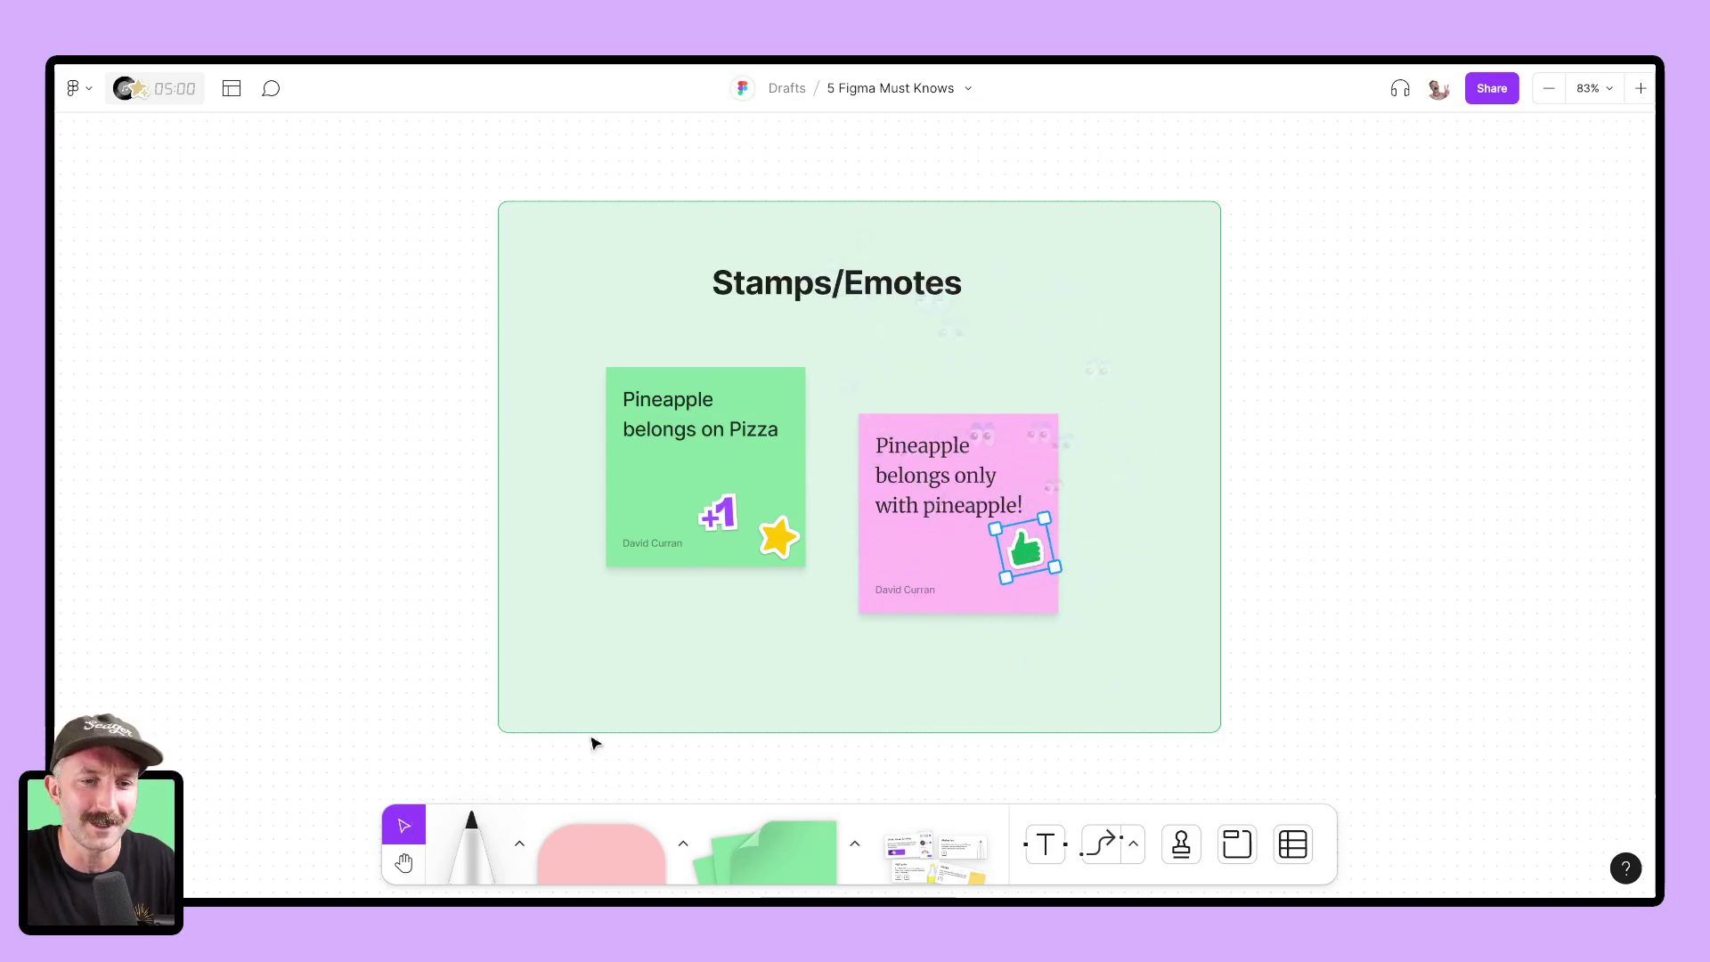
{"action": "left_click", "coordinate": [855, 647]}
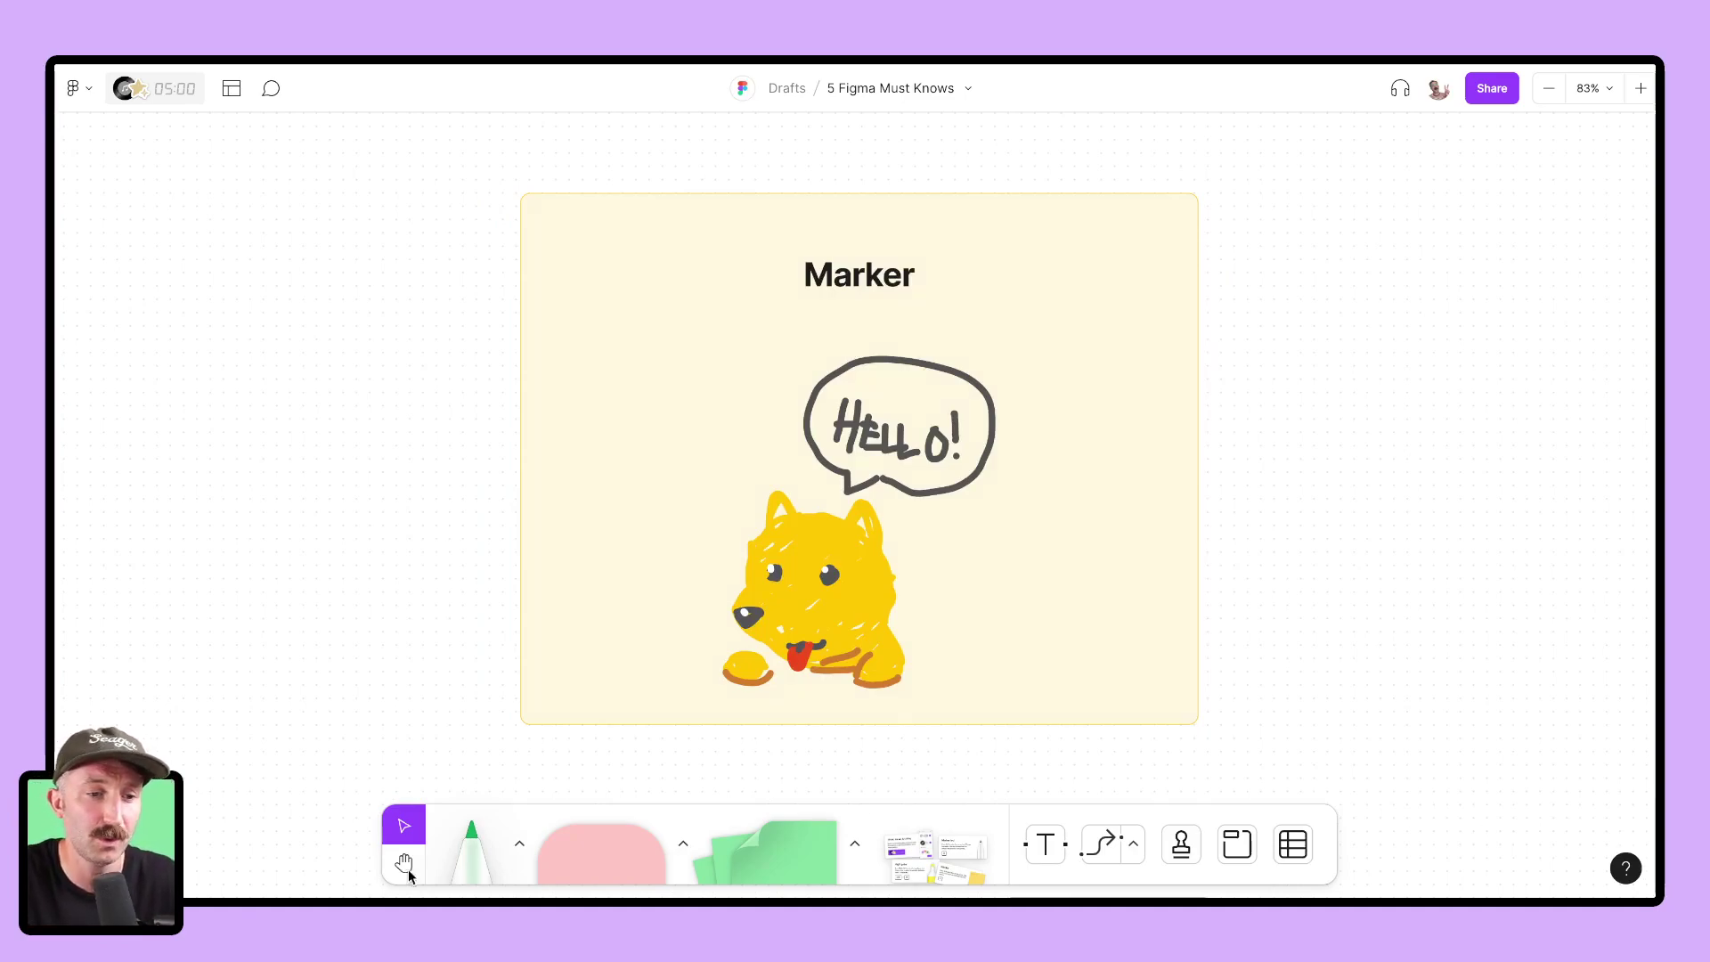
Step: Draw orange marker strokes on the dog's forehead
{"action": "left_click", "coordinate": [474, 850]}
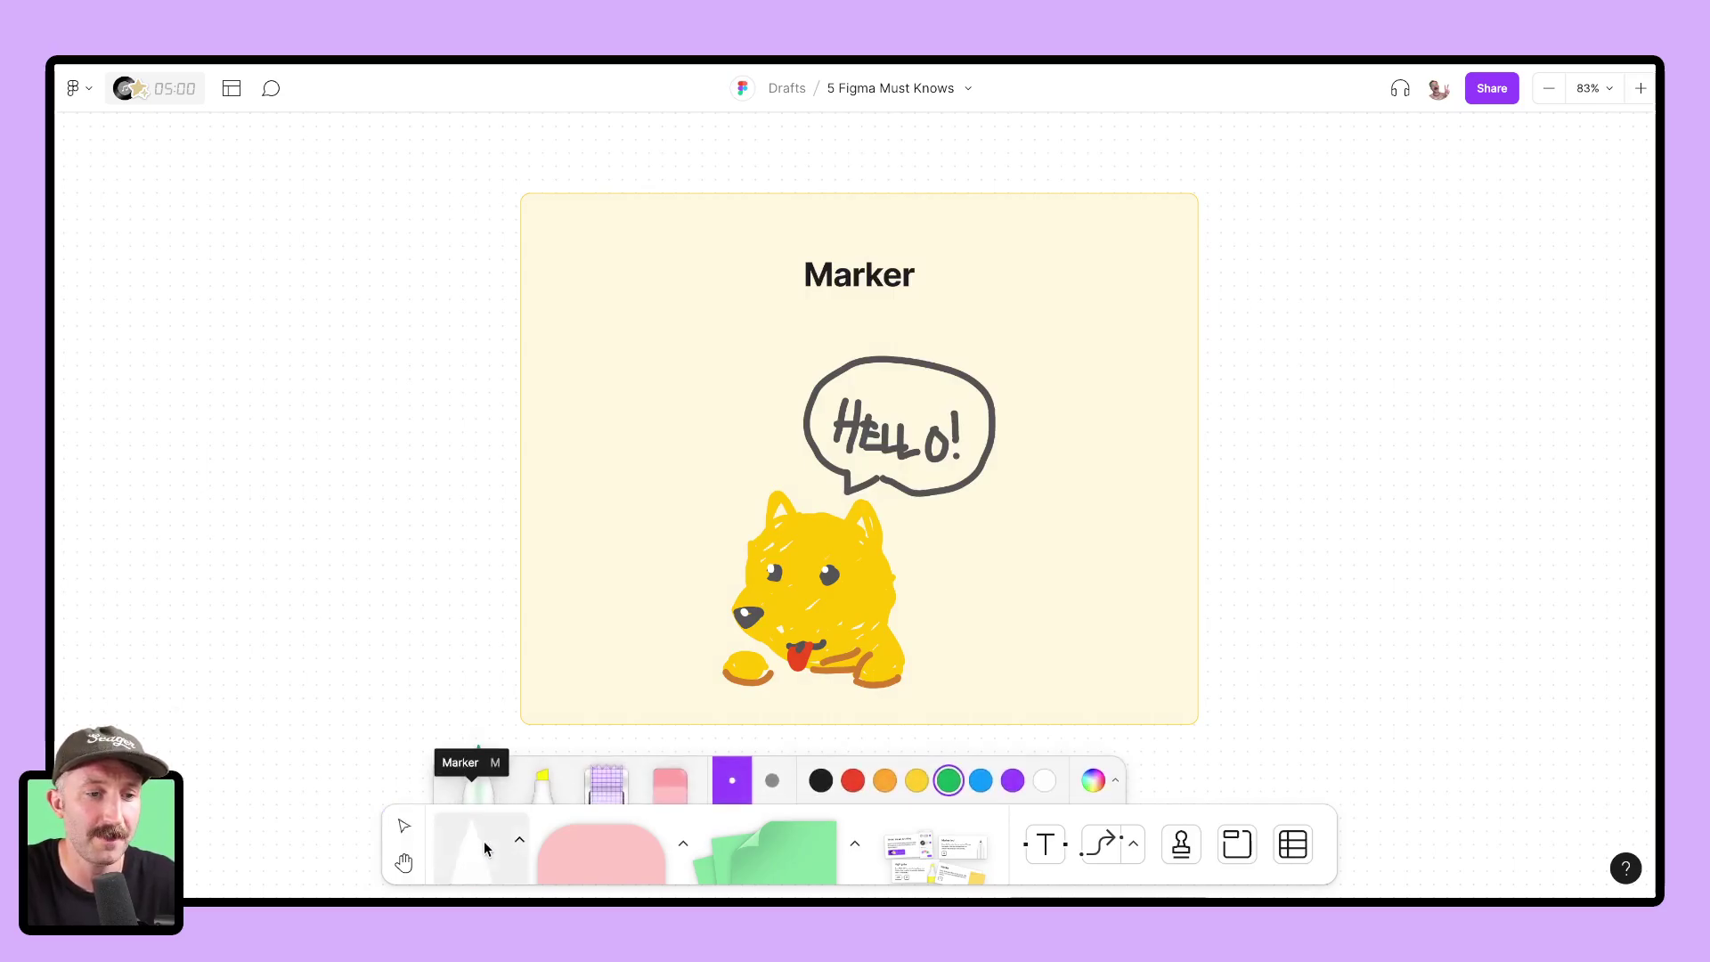
{"action": "left_click", "coordinate": [886, 783]}
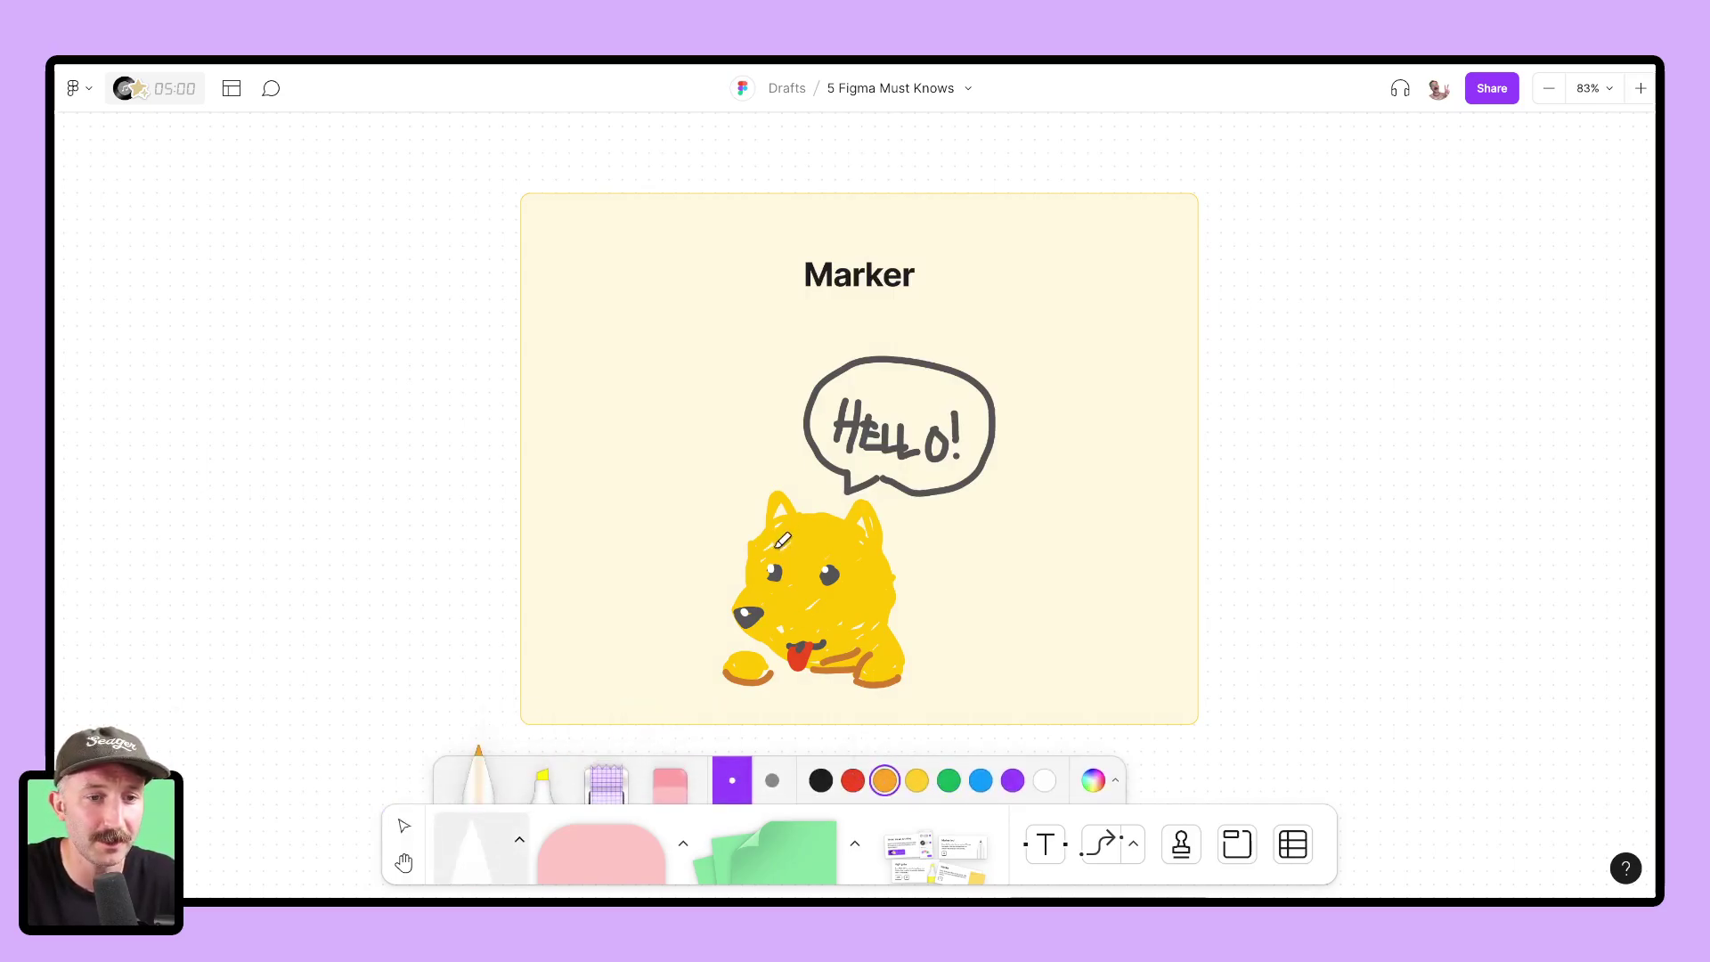
{"action": "left_click_drag", "start_coordinate": [782, 539], "coordinate": [850, 553]}
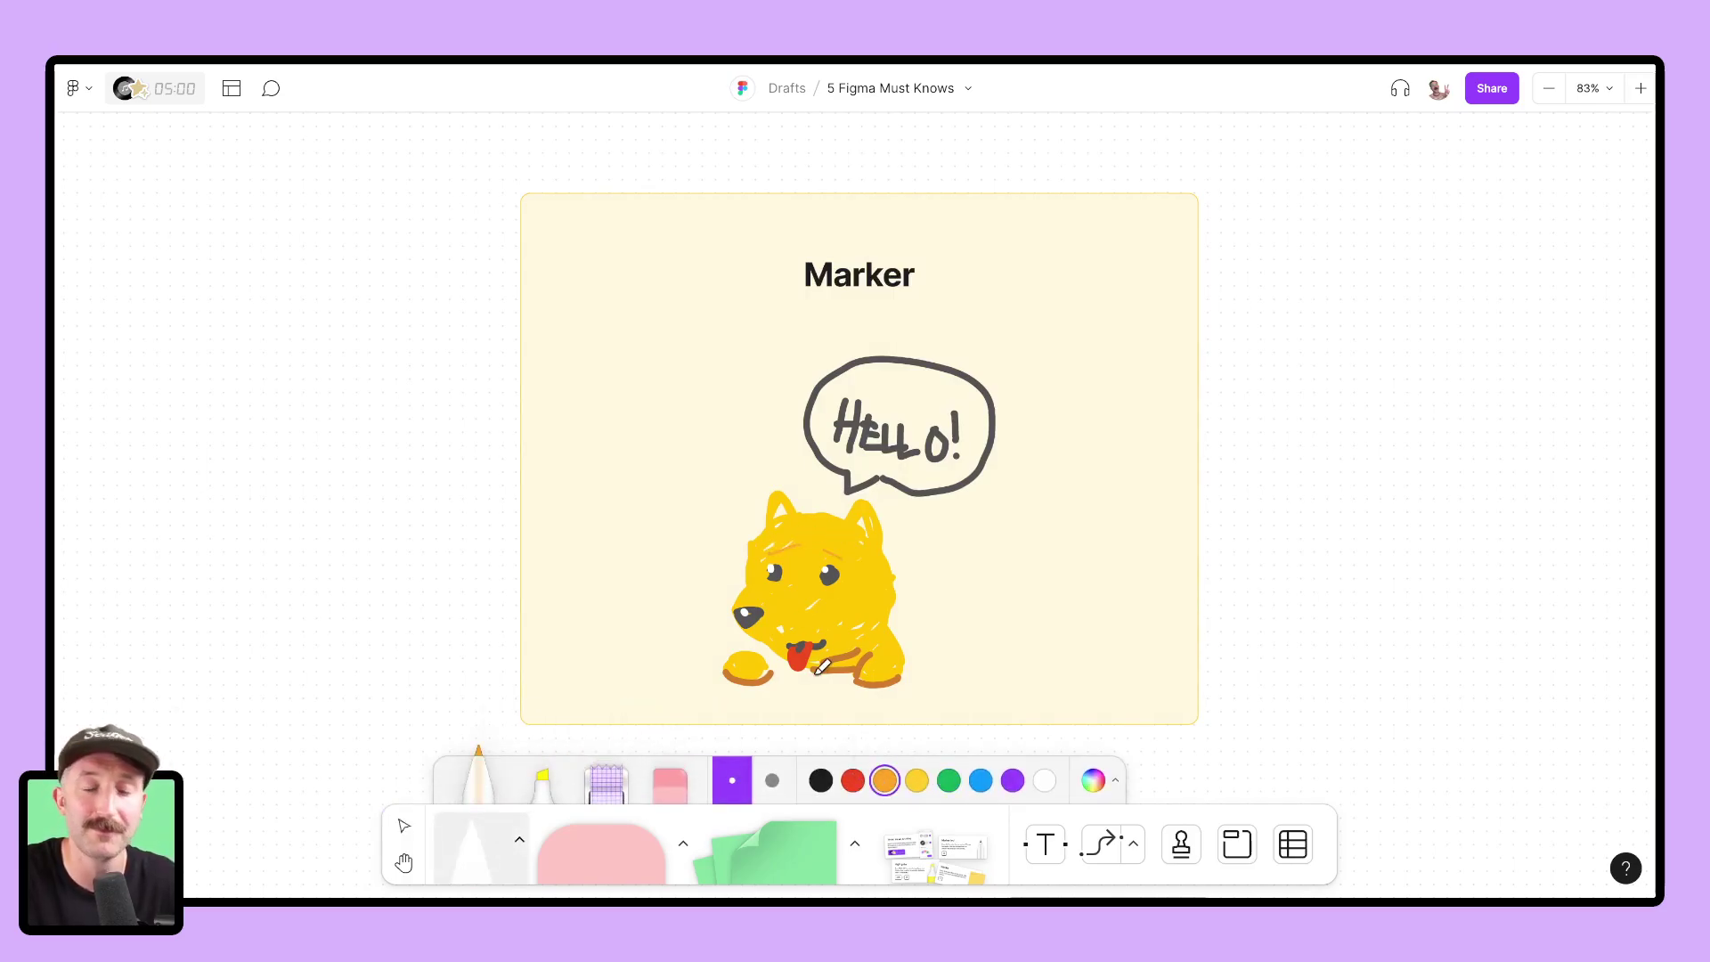
Step: Draw thick orange, green and purple wavy lines to the right of the dog
{"action": "left_click", "coordinate": [773, 783]}
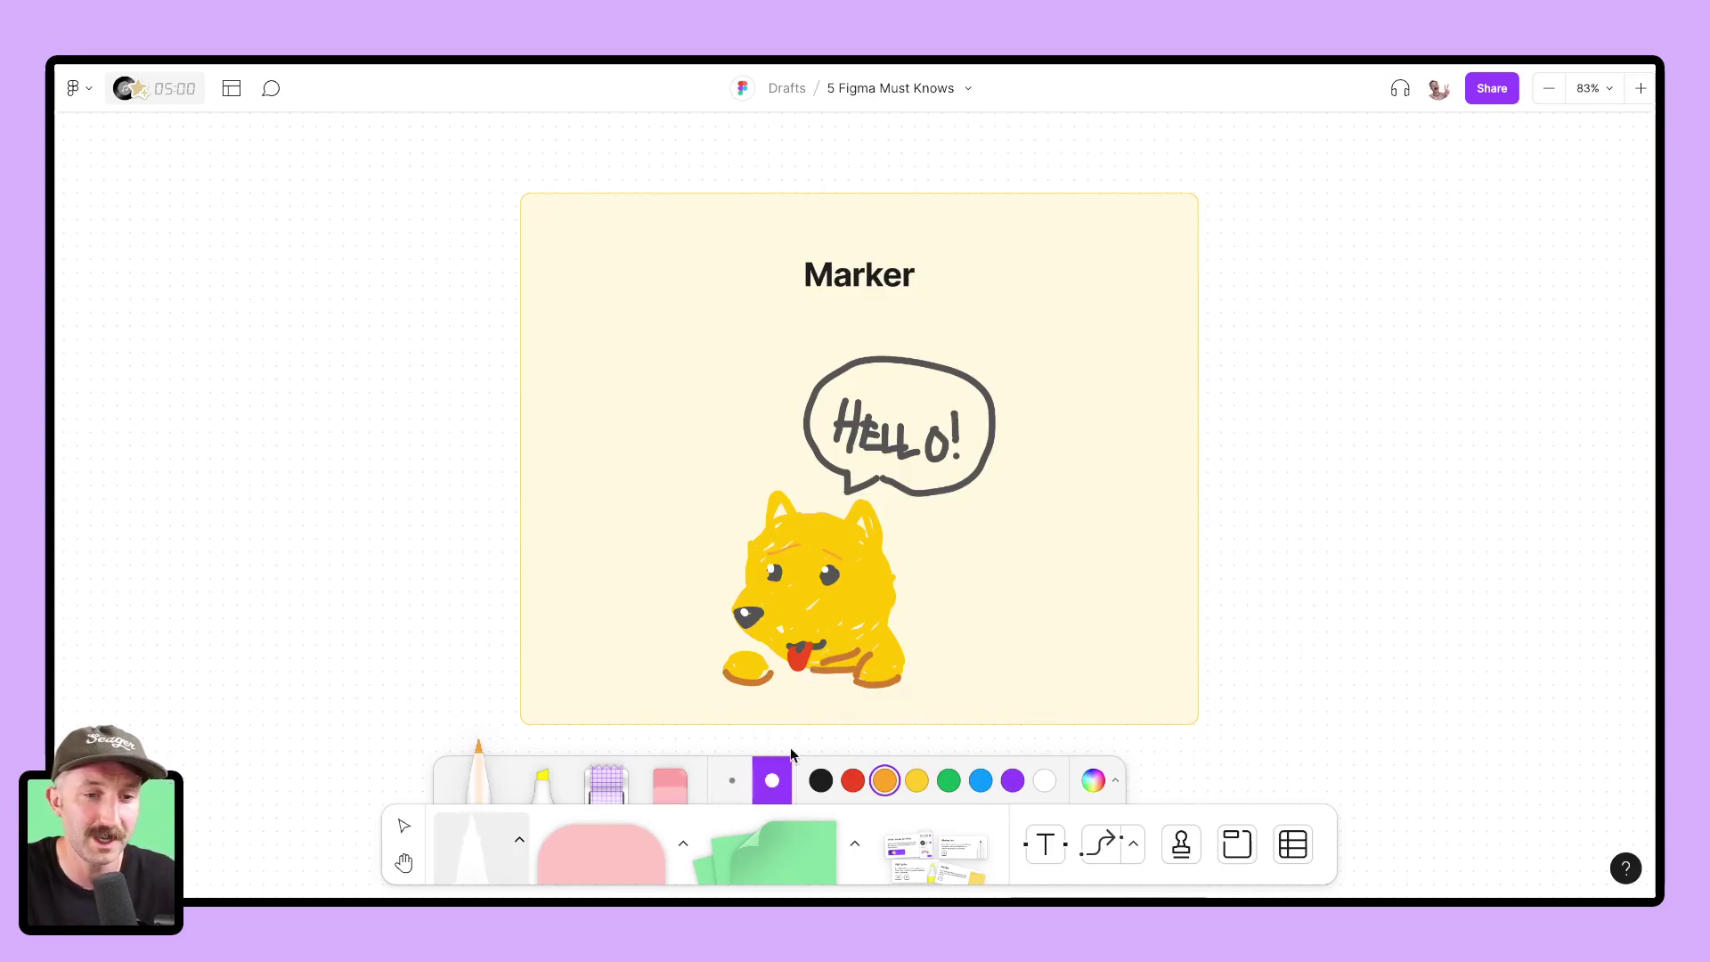
{"action": "left_click_drag", "start_coordinate": [972, 604], "coordinate": [1143, 601]}
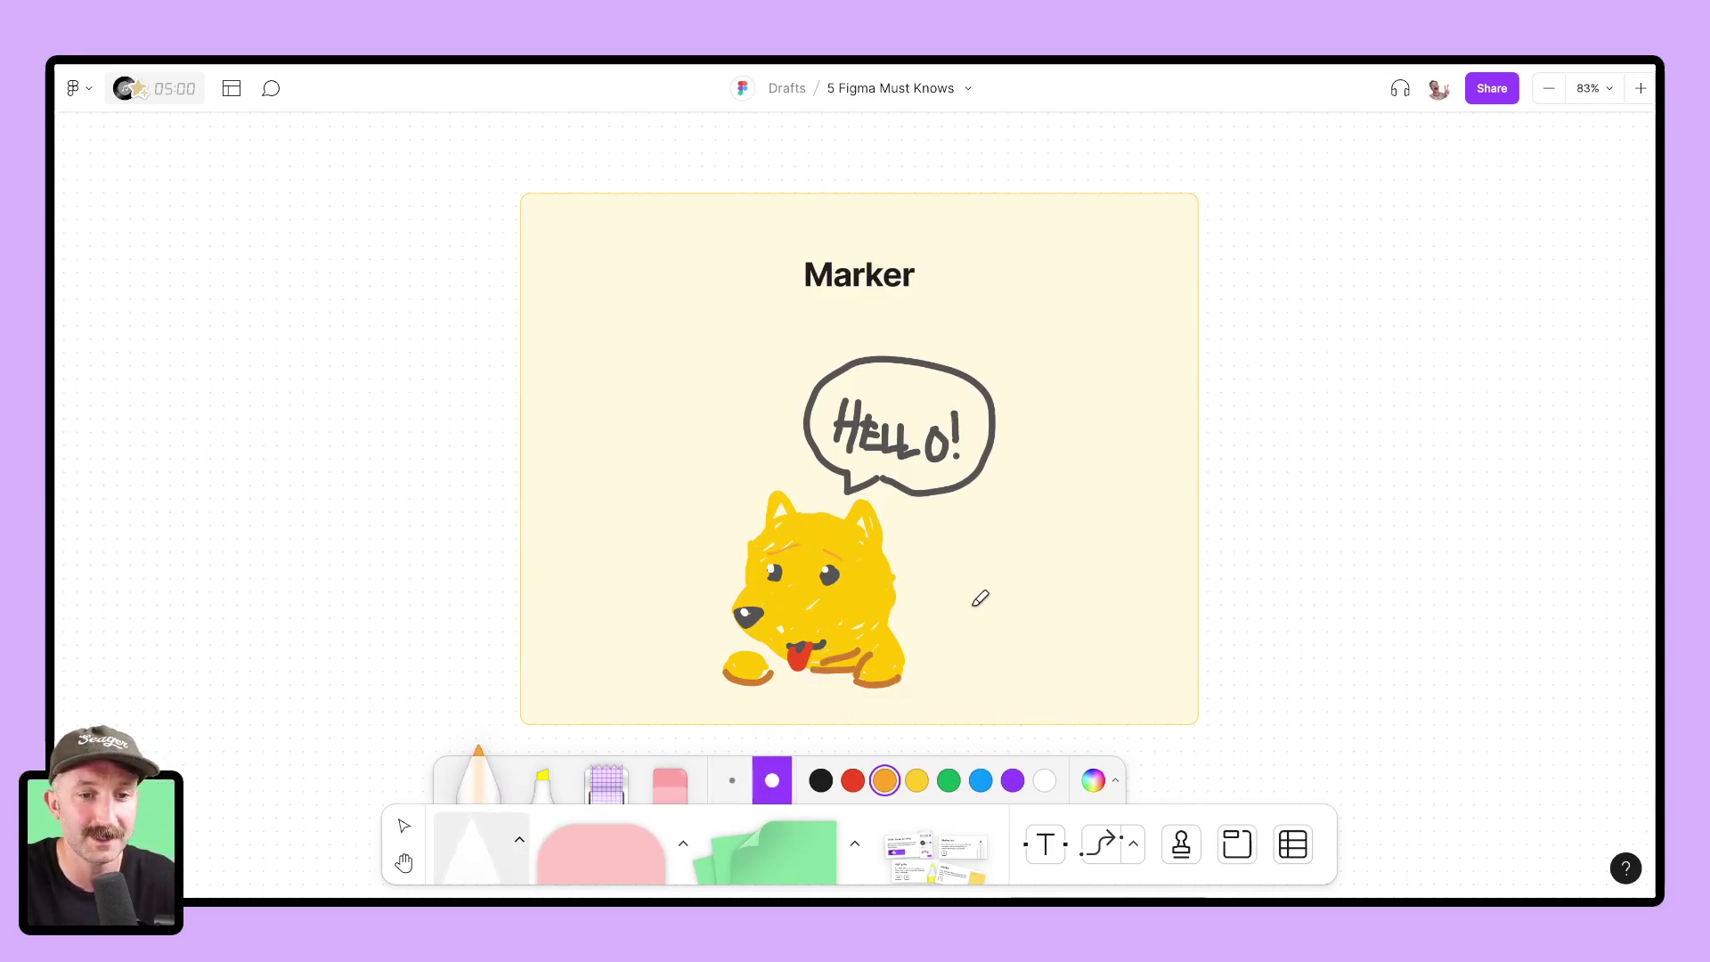
{"action": "left_click", "coordinate": [947, 781]}
{"action": "left_click_drag", "start_coordinate": [978, 641], "coordinate": [1140, 639]}
{"action": "left_click", "coordinate": [1015, 787]}
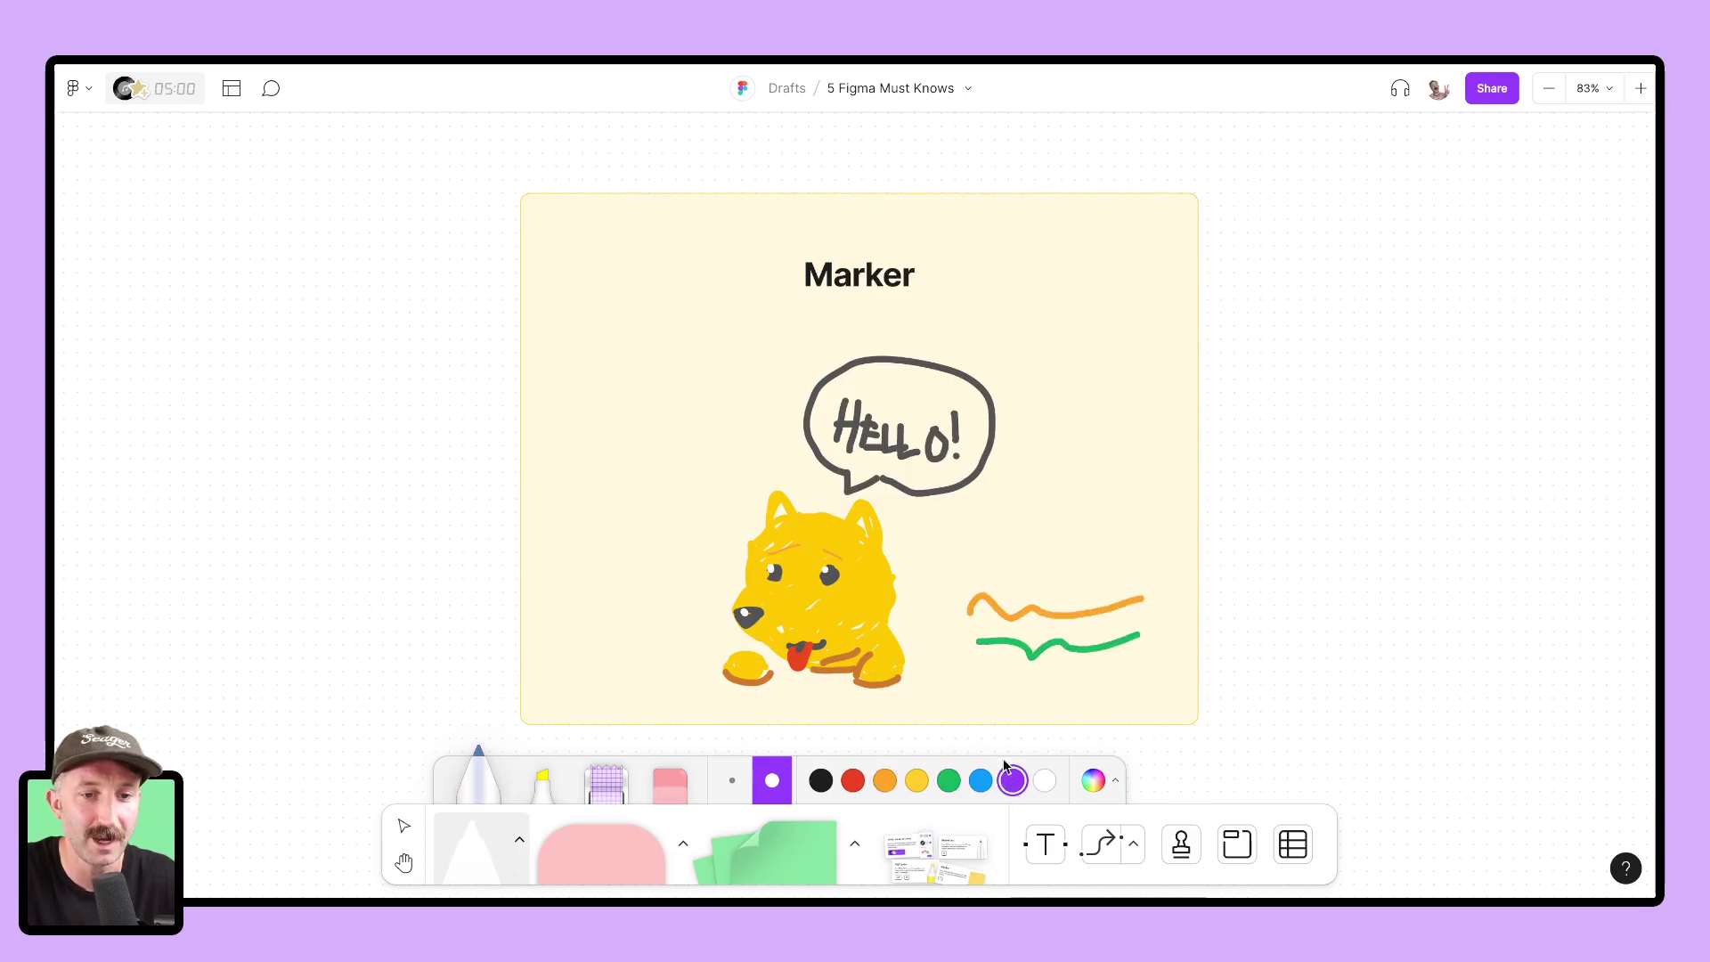
{"action": "left_click_drag", "start_coordinate": [975, 680], "coordinate": [1099, 684]}
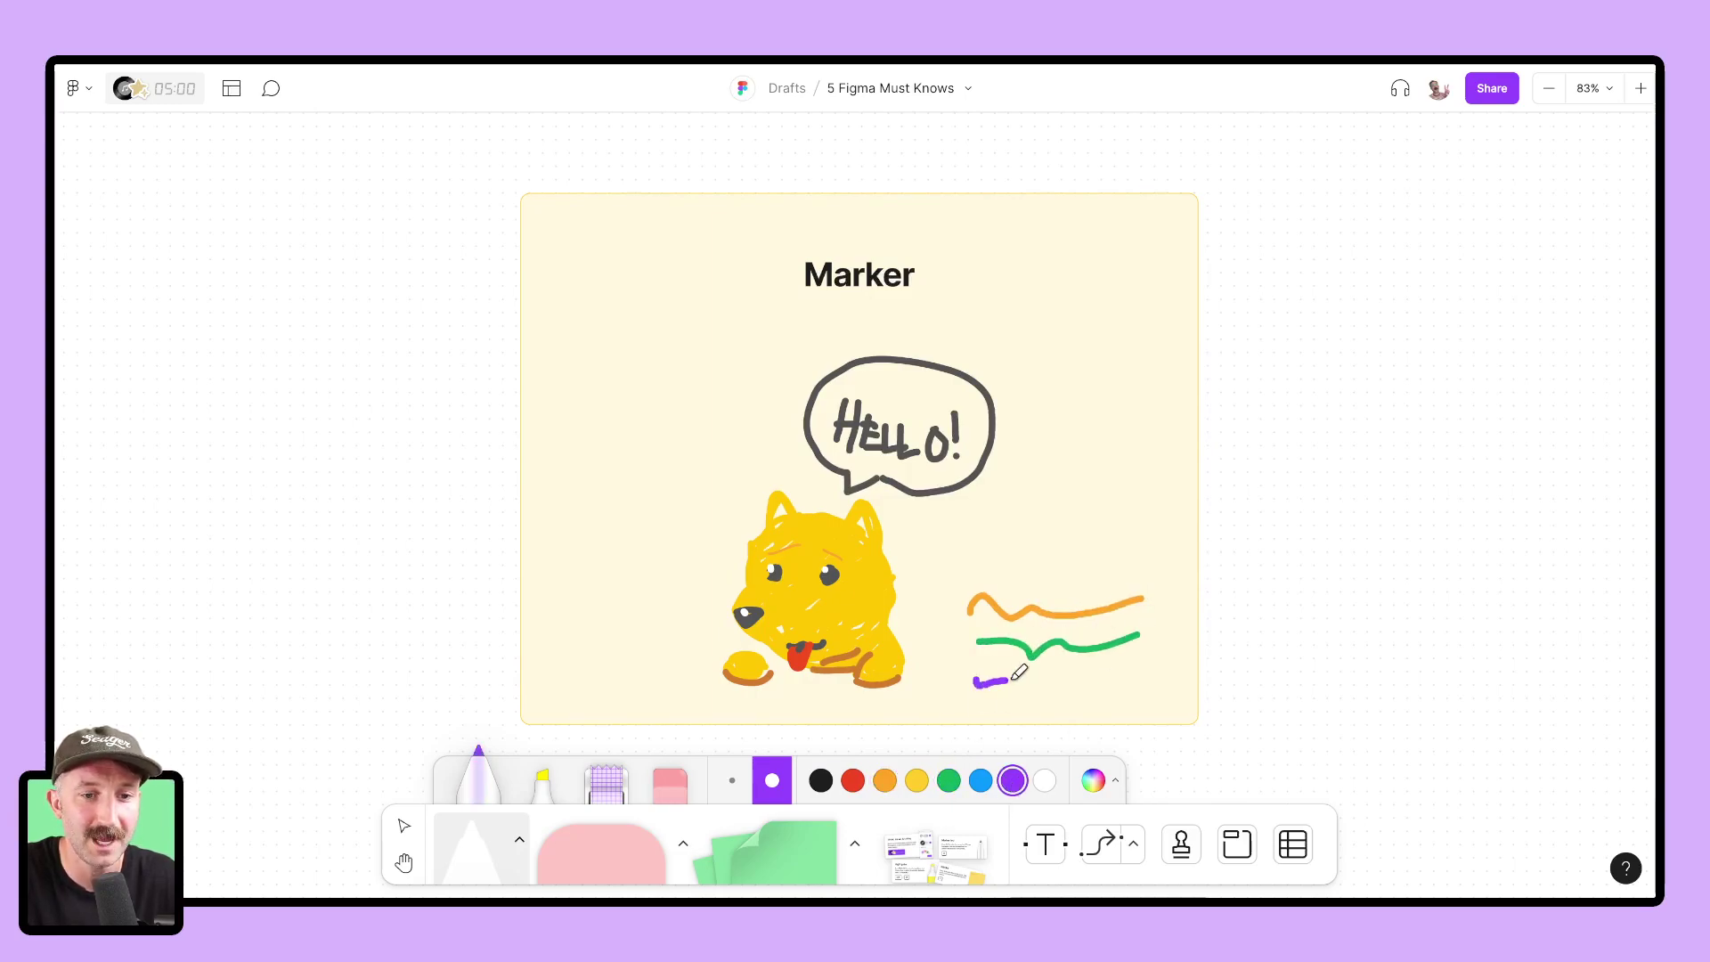
Step: Highlight the Marker title with a thick orange highlighter stroke
{"action": "left_click", "coordinate": [548, 778]}
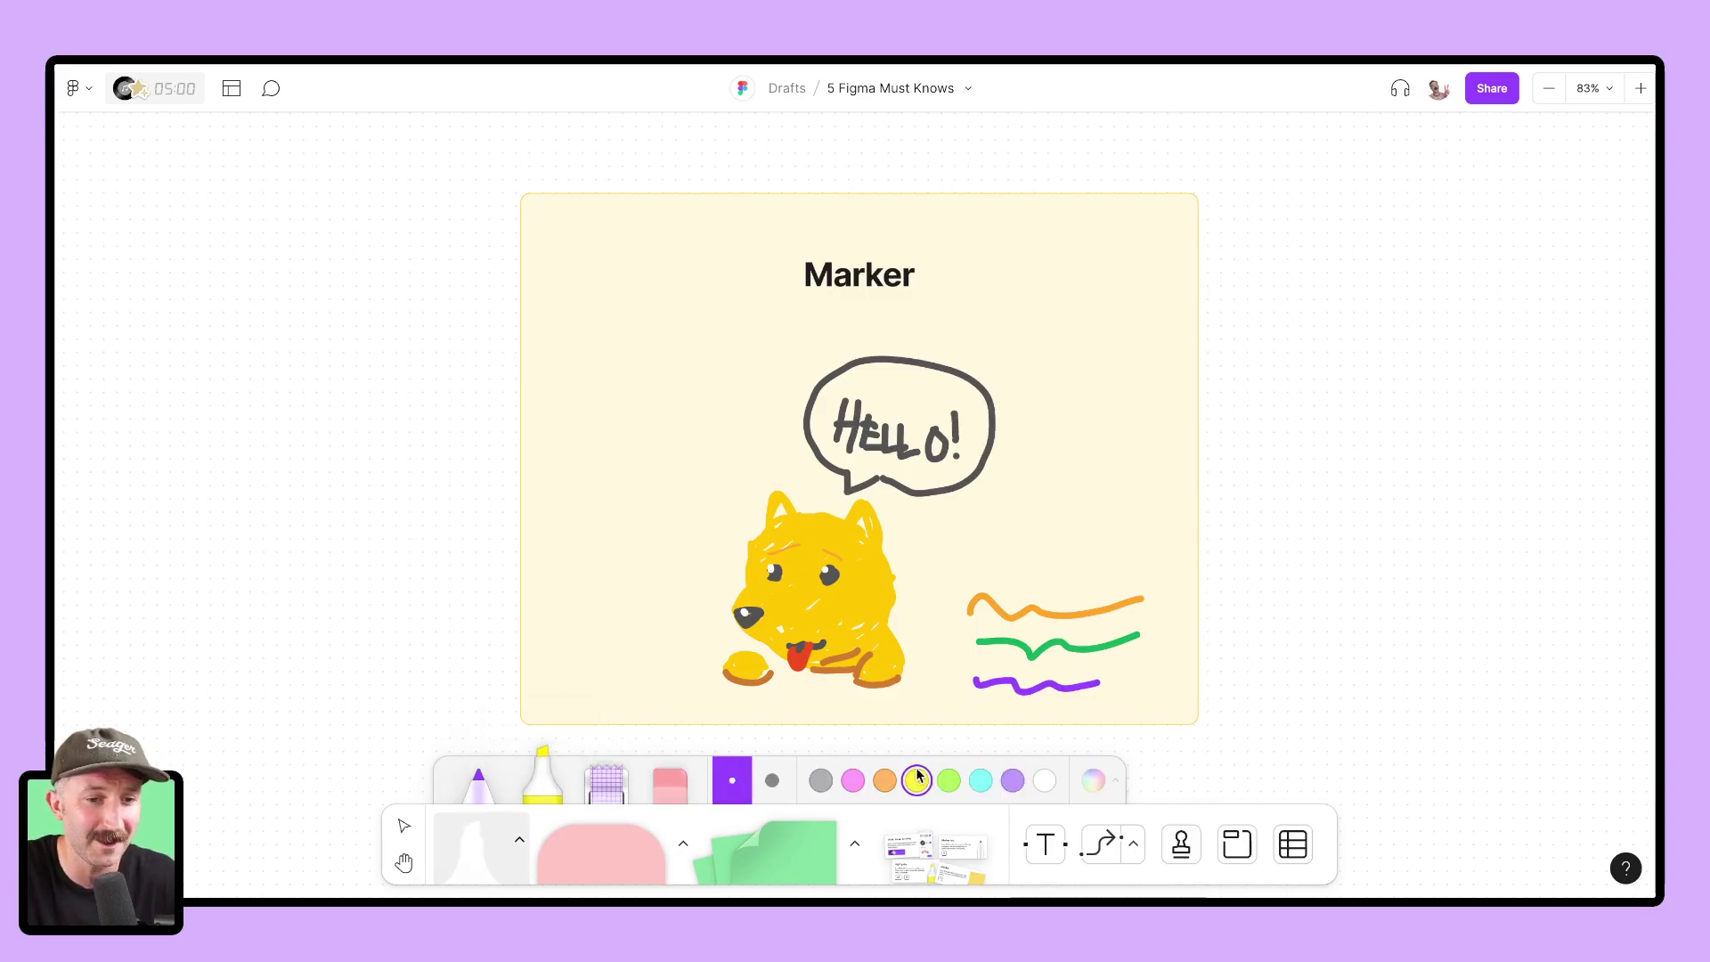
{"action": "left_click", "coordinate": [887, 784]}
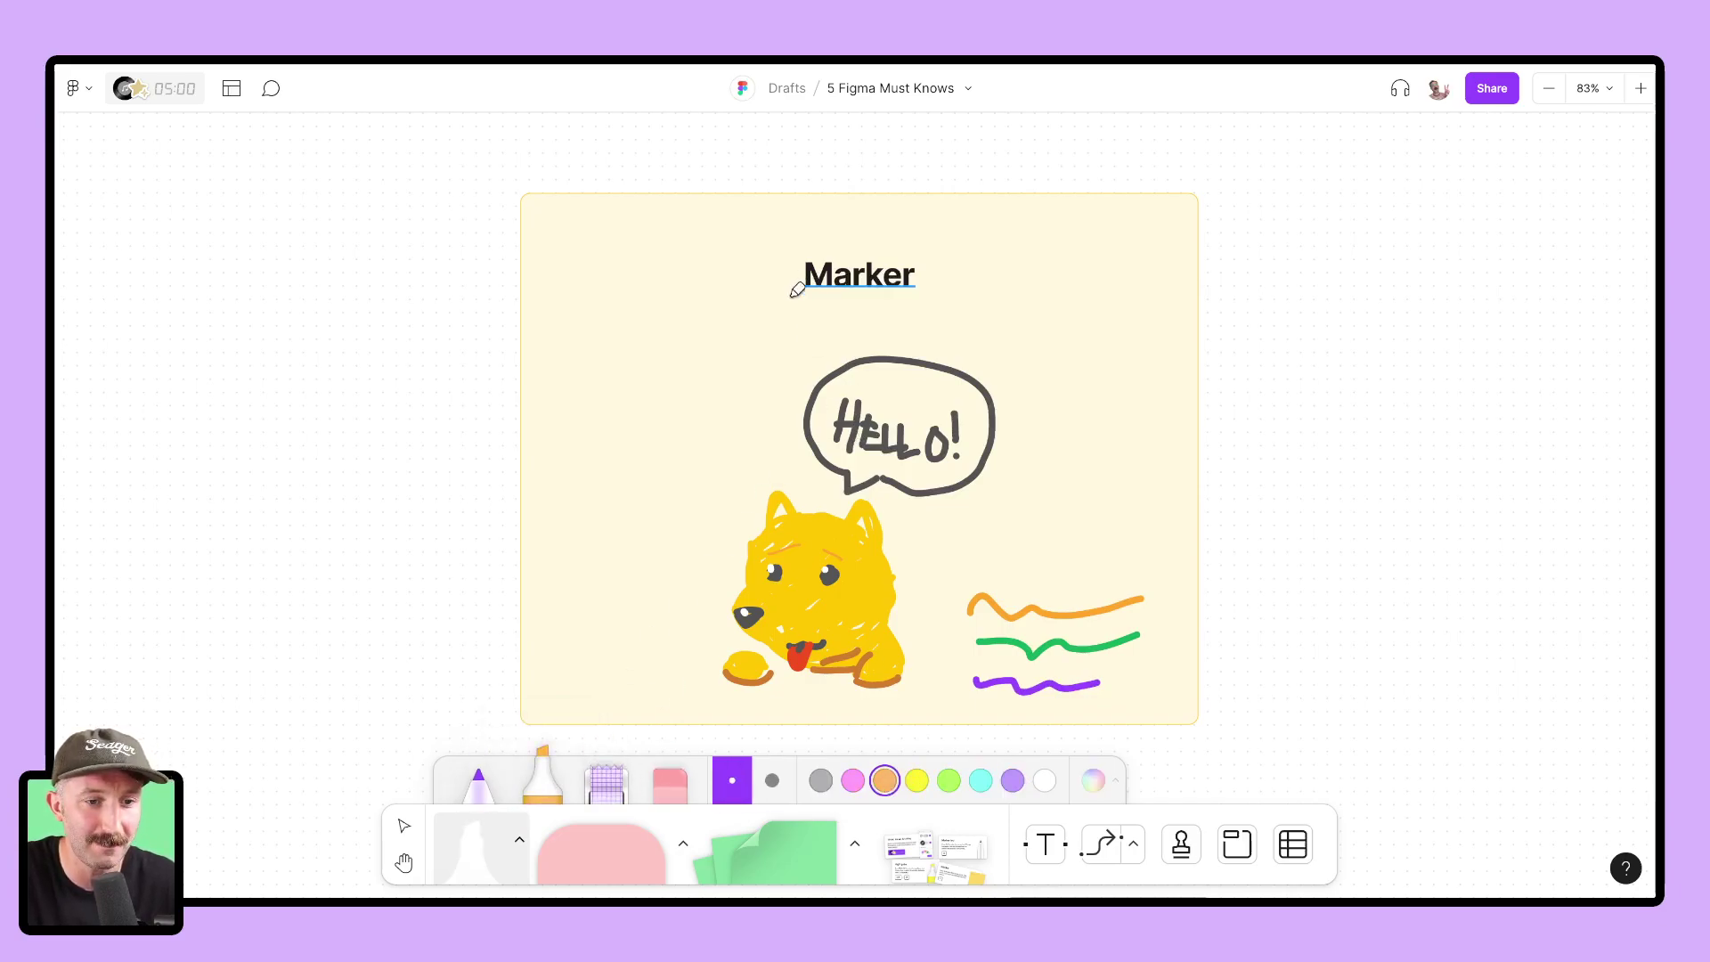
{"action": "left_click", "coordinate": [772, 781]}
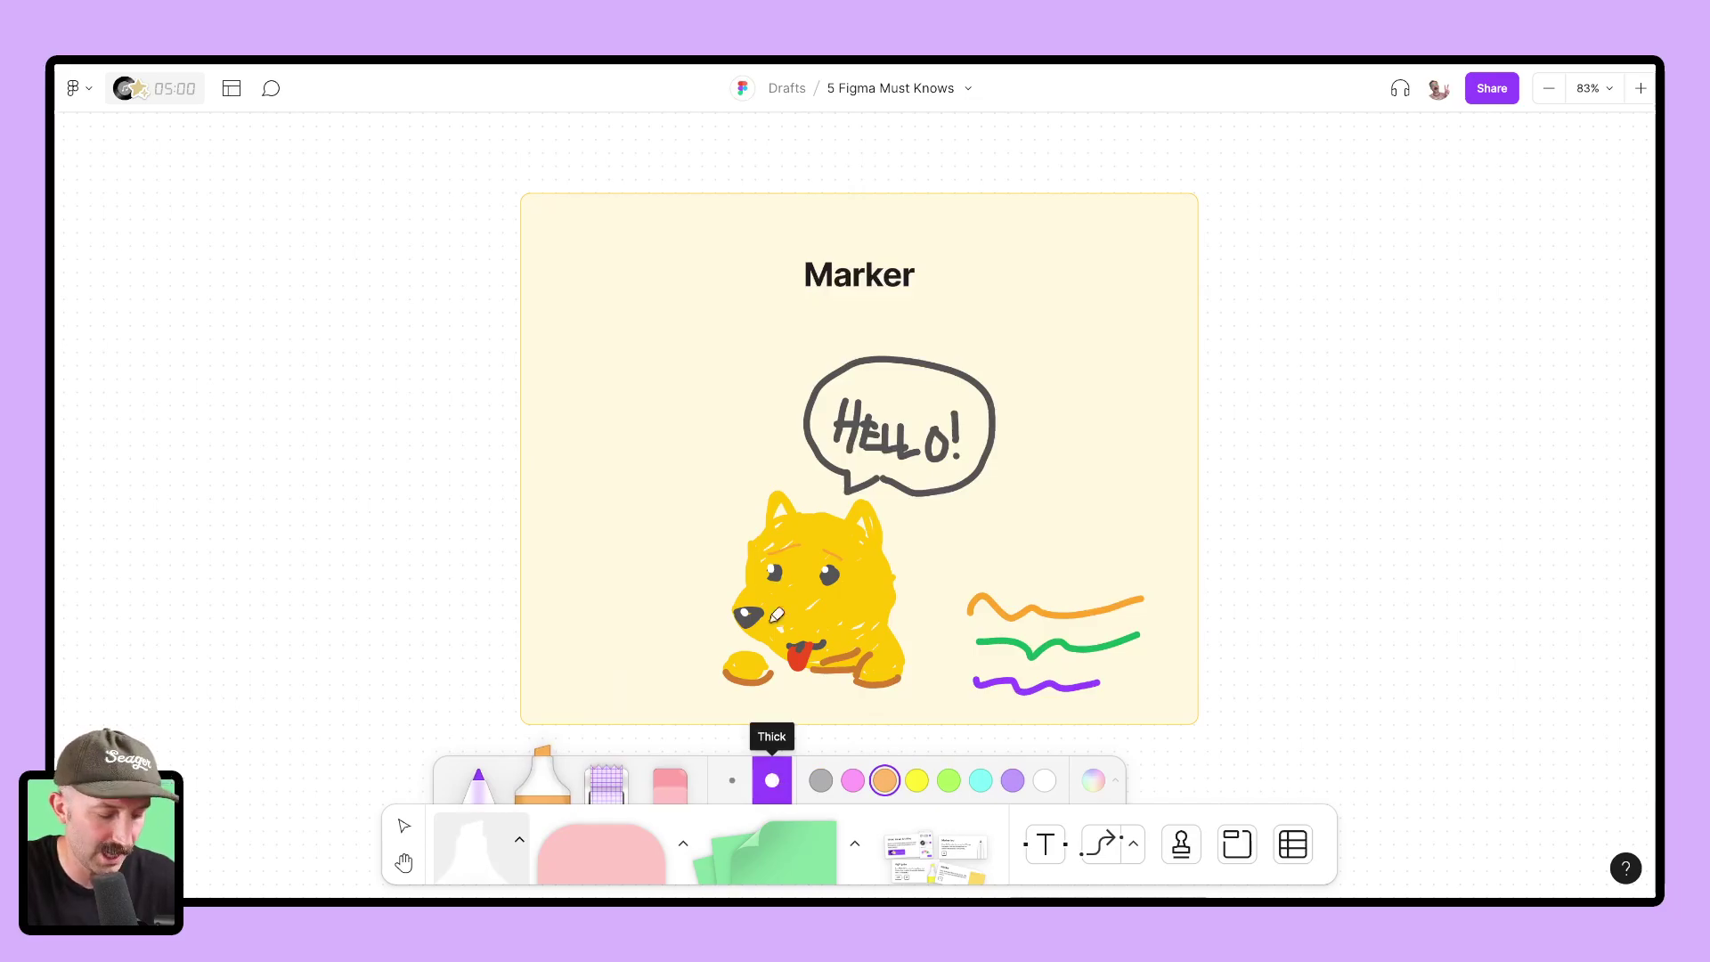
{"action": "left_click_drag", "start_coordinate": [765, 275], "coordinate": [958, 273]}
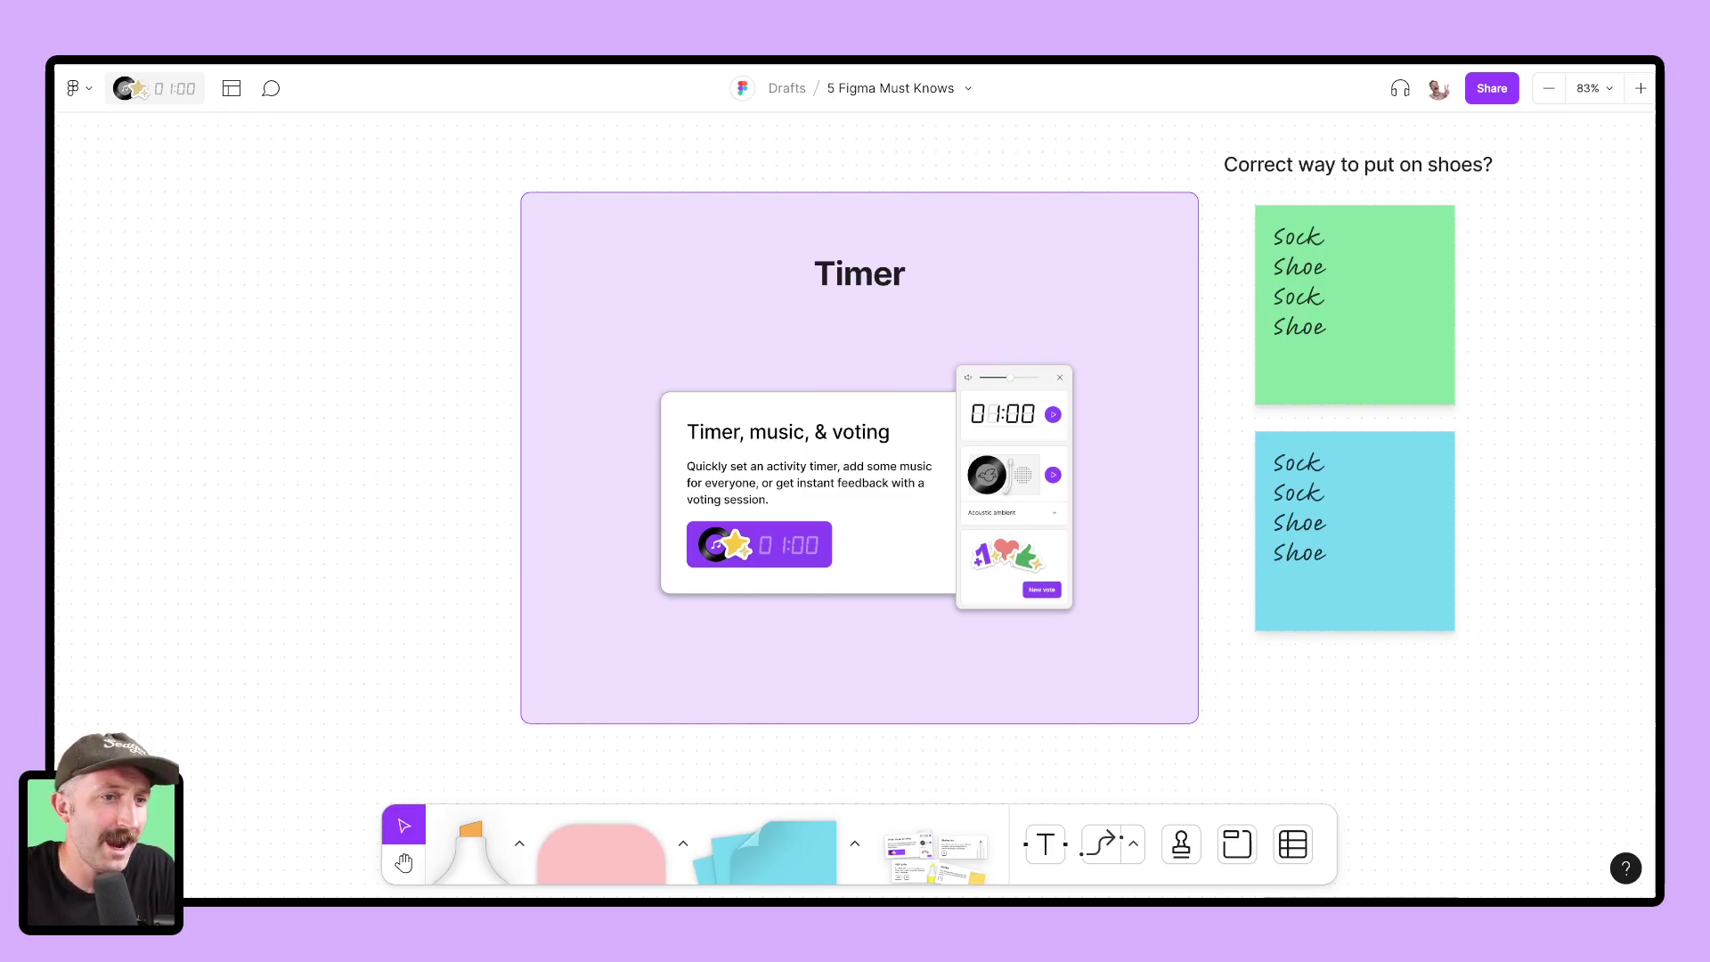
Step: Start the countdown in the timer panel and play the Synthwave music track
{"action": "left_click", "coordinate": [167, 97]}
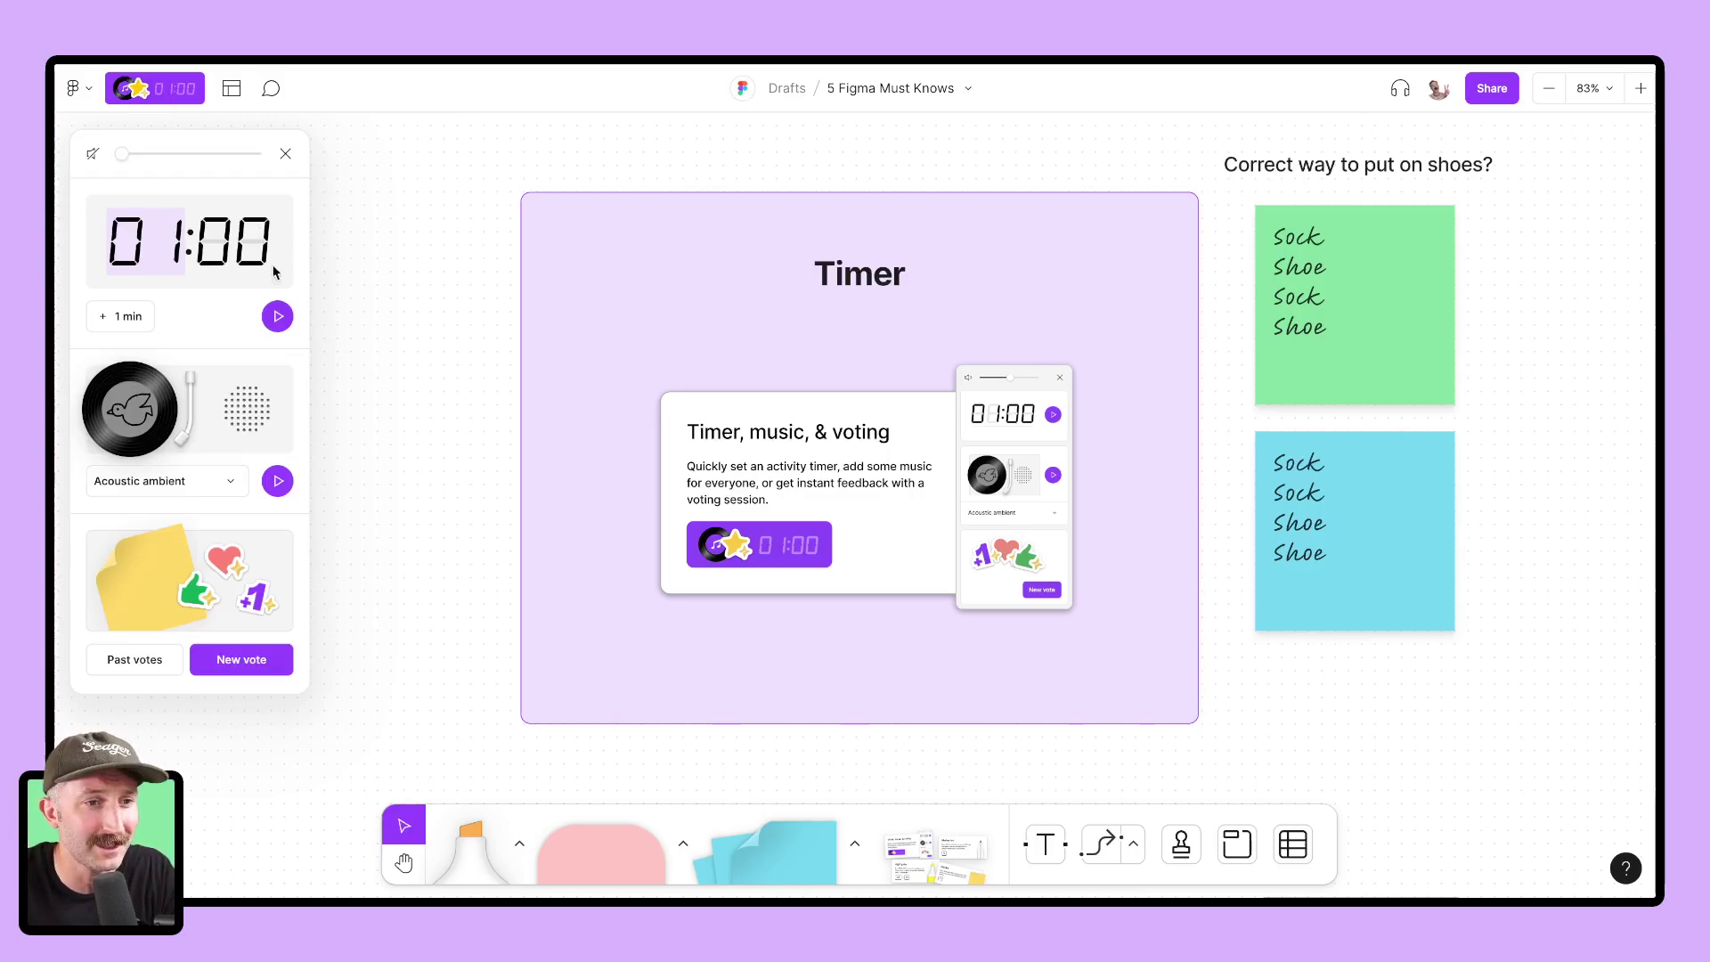
{"action": "left_click", "coordinate": [279, 318]}
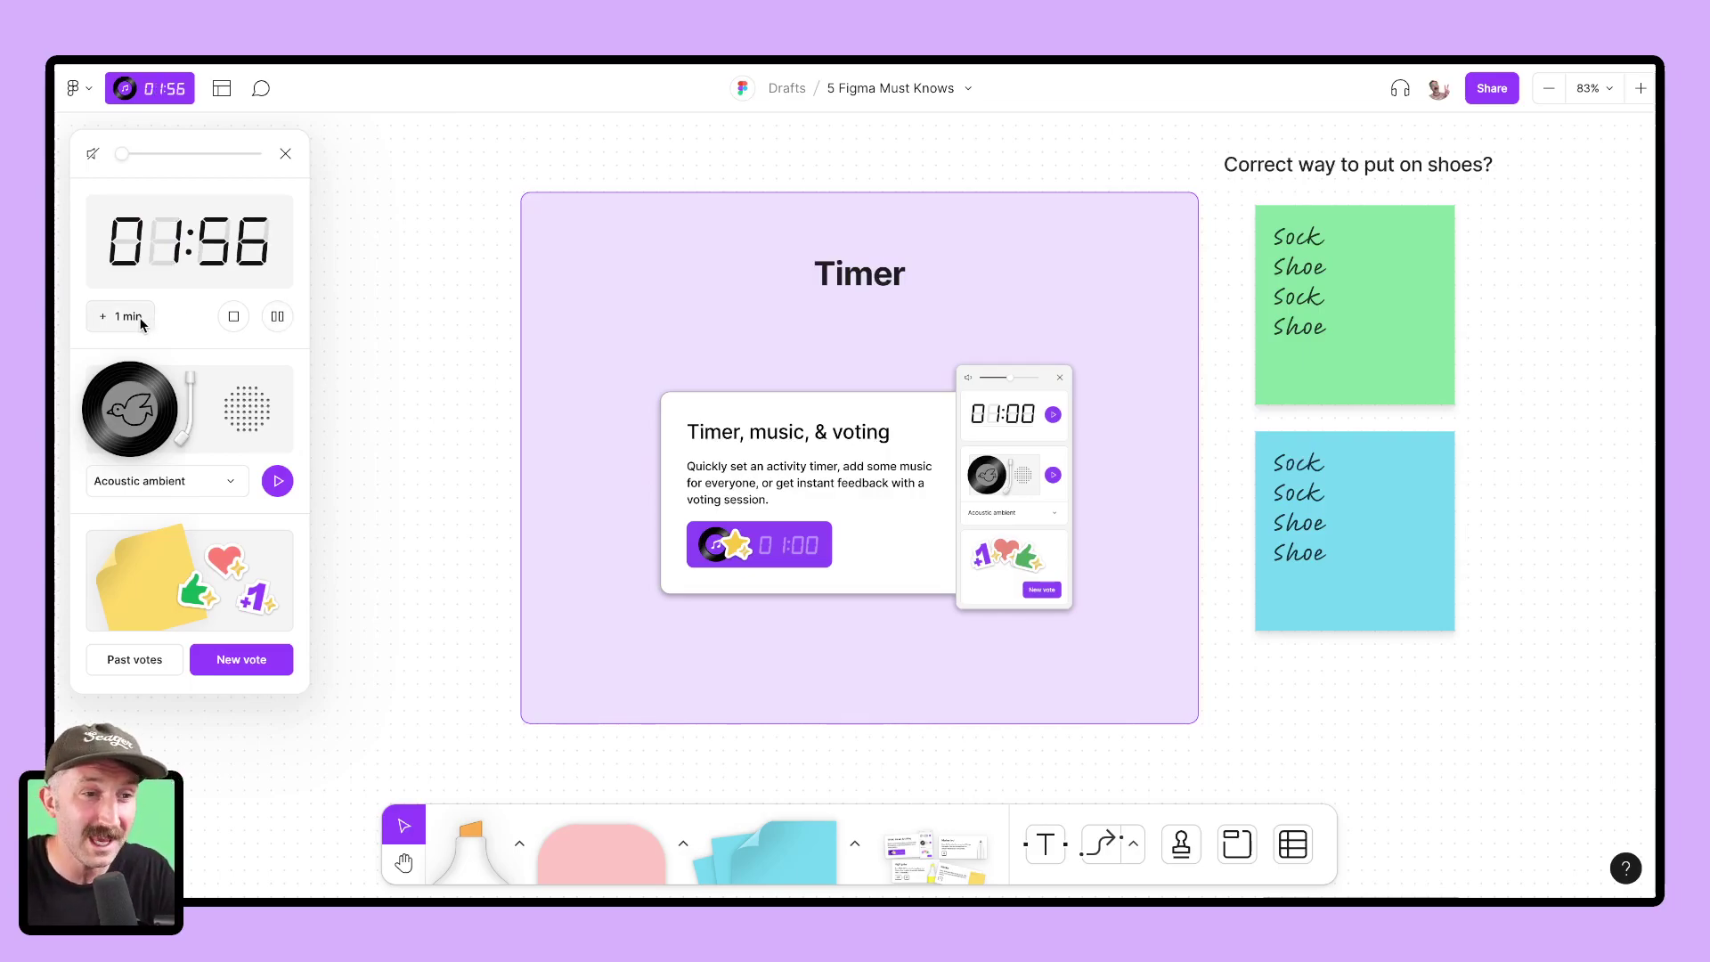
{"action": "left_click", "coordinate": [159, 483]}
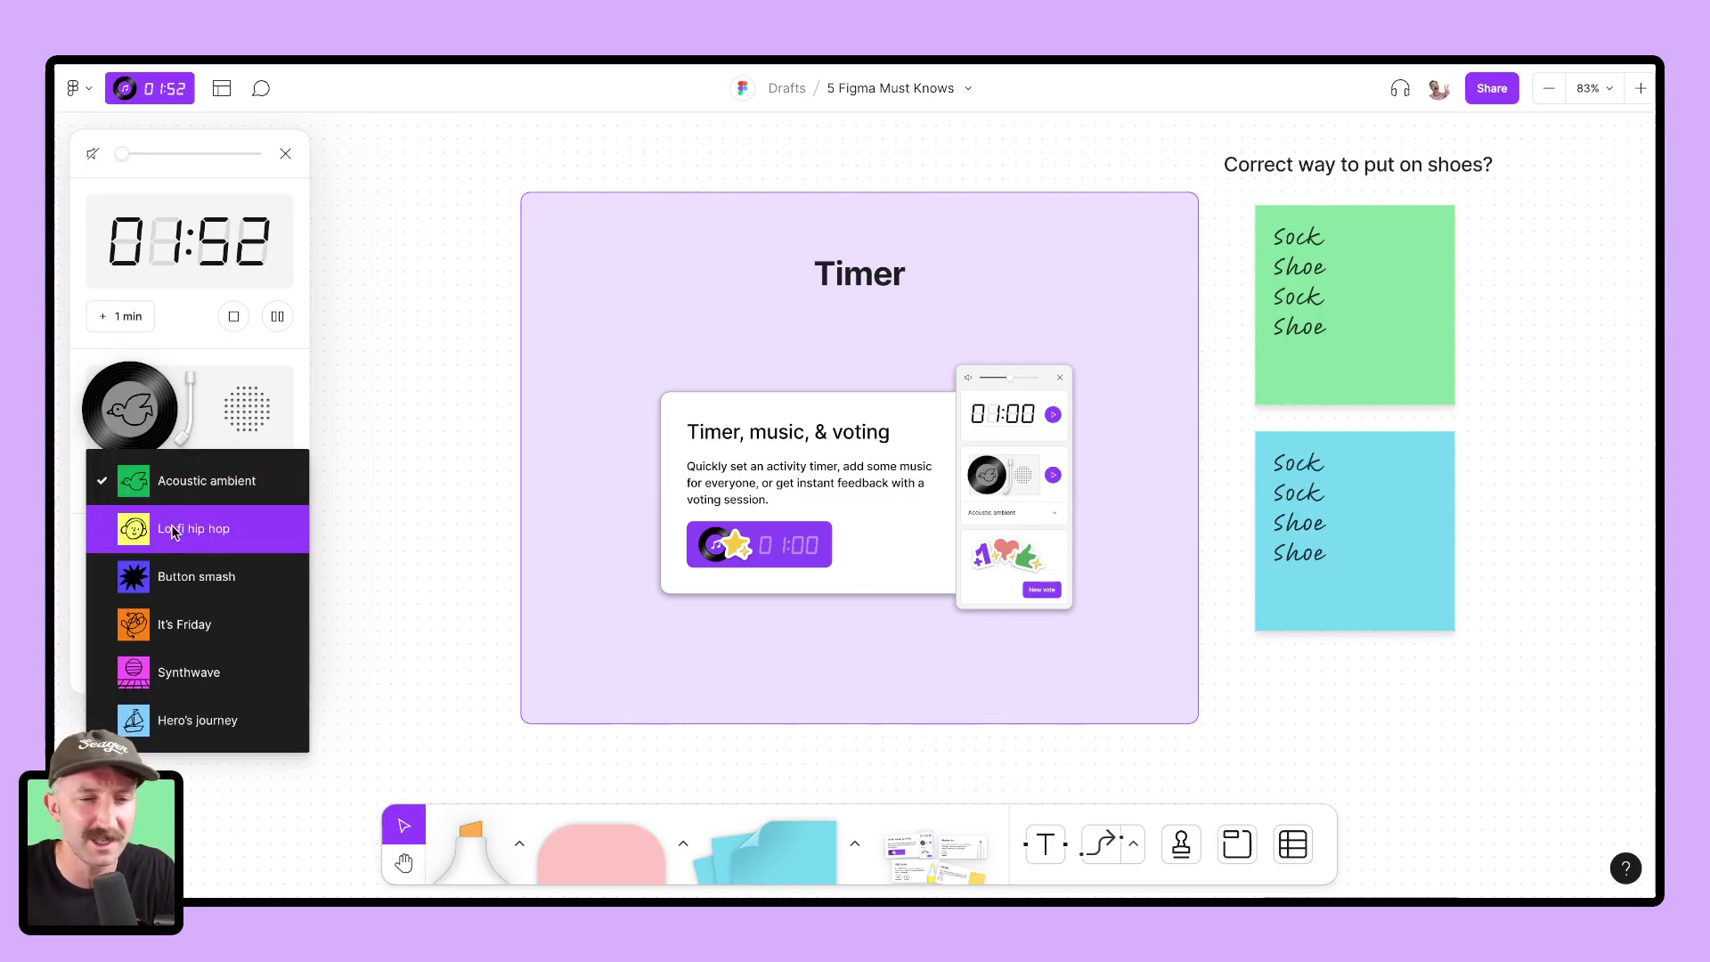
{"action": "left_click", "coordinate": [189, 671]}
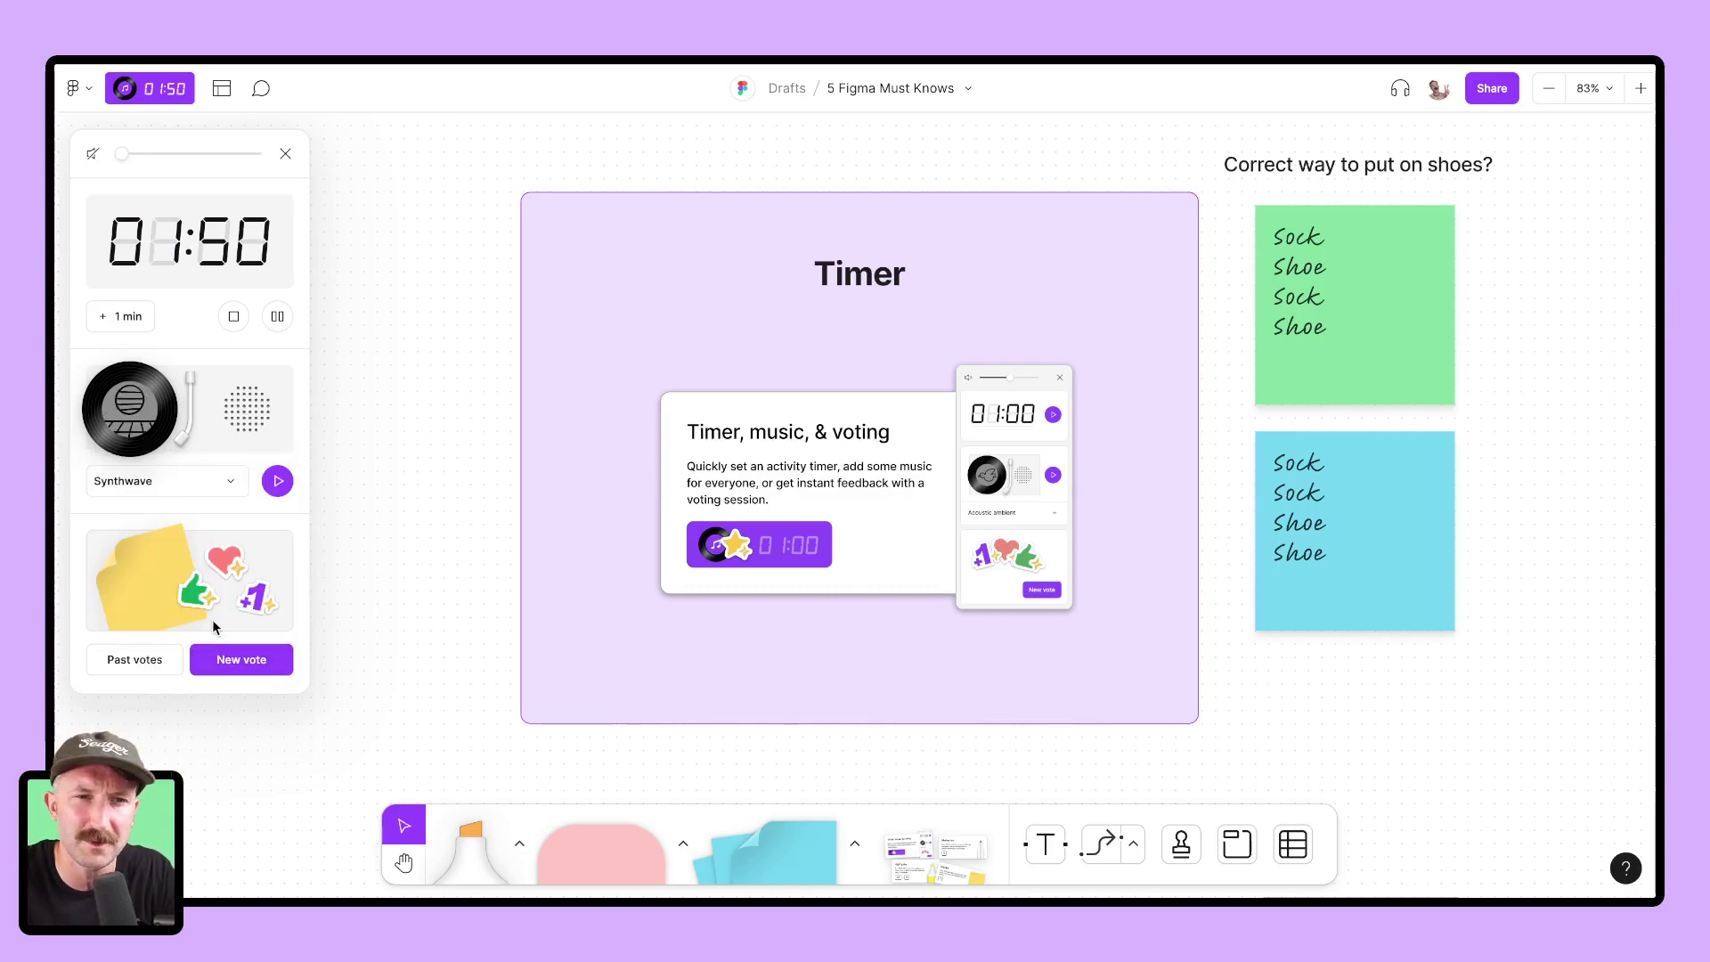
{"action": "left_click", "coordinate": [277, 481]}
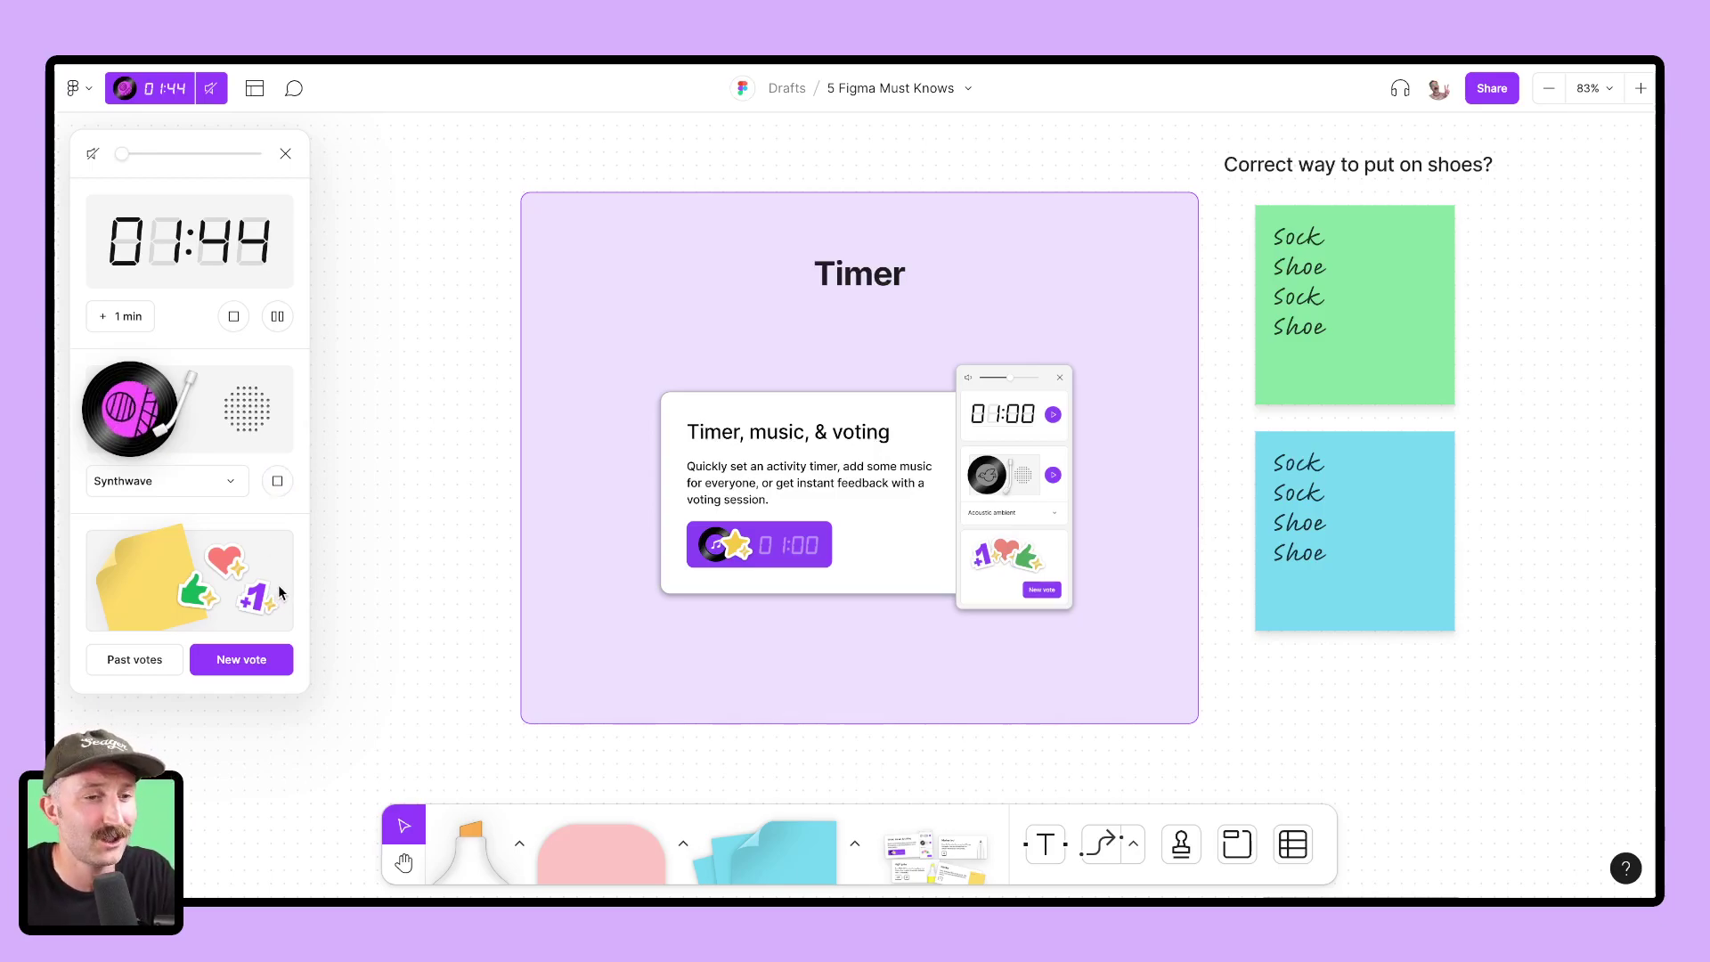
Step: Start a stamp vote, give the green 'Sock Shoe Sock Shoe' sticky one +1, and end it
{"action": "left_click", "coordinate": [249, 668]}
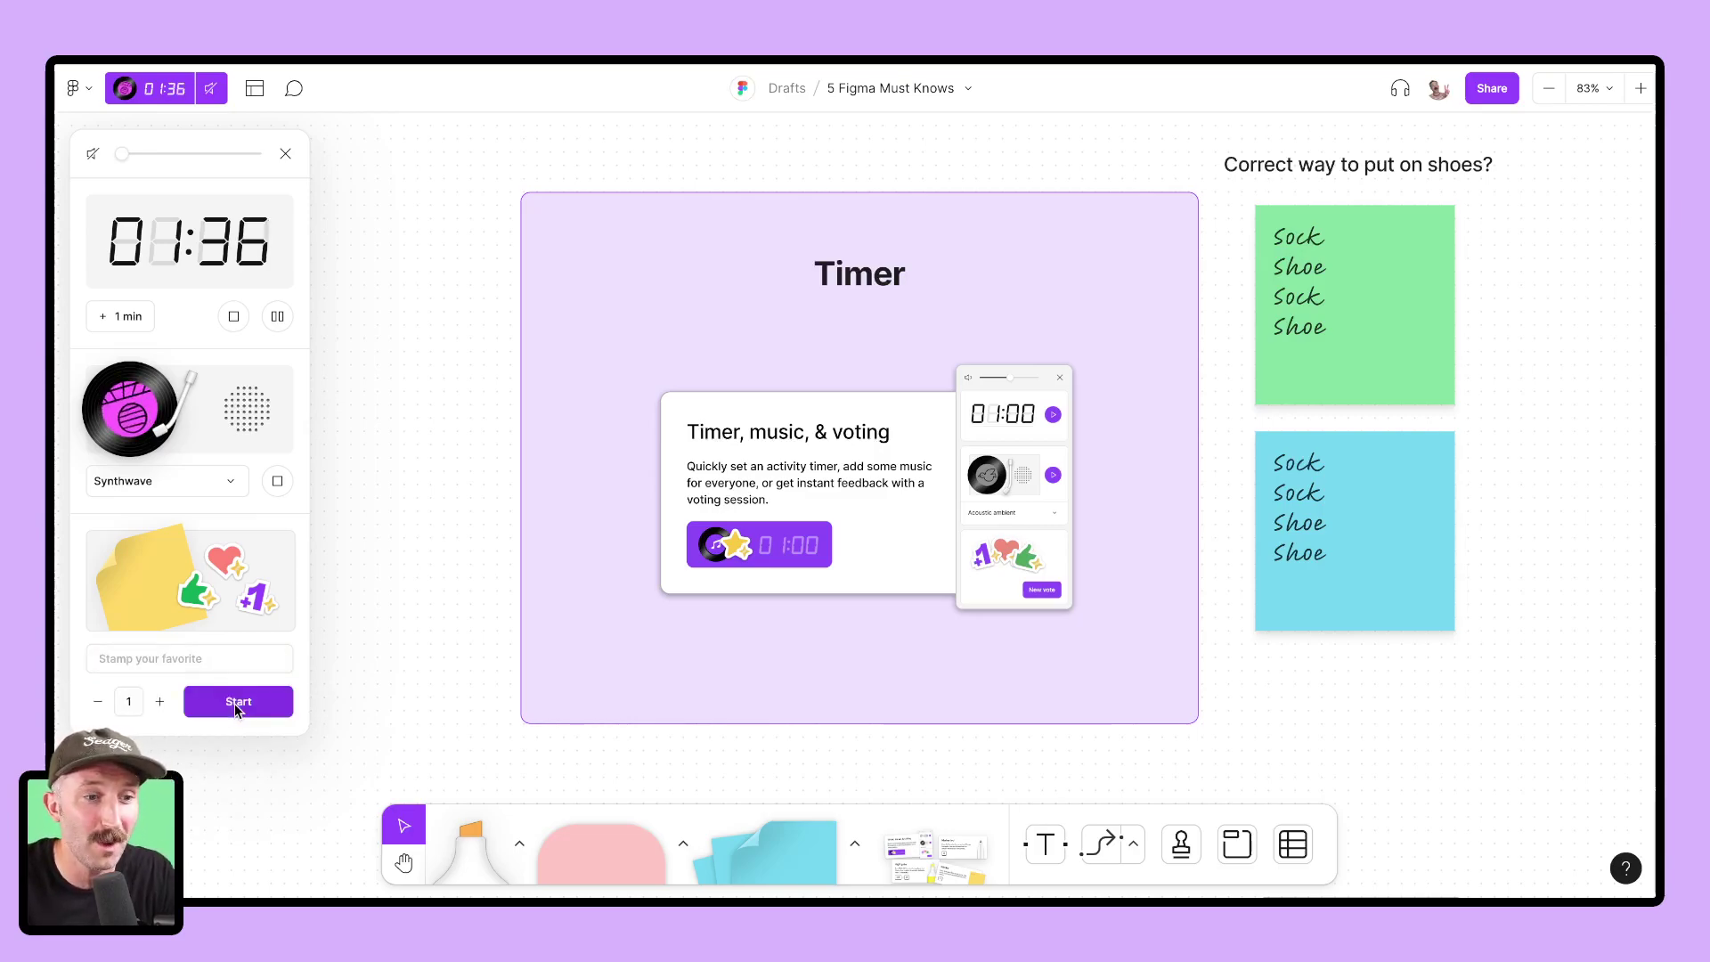
{"action": "left_click", "coordinate": [237, 704]}
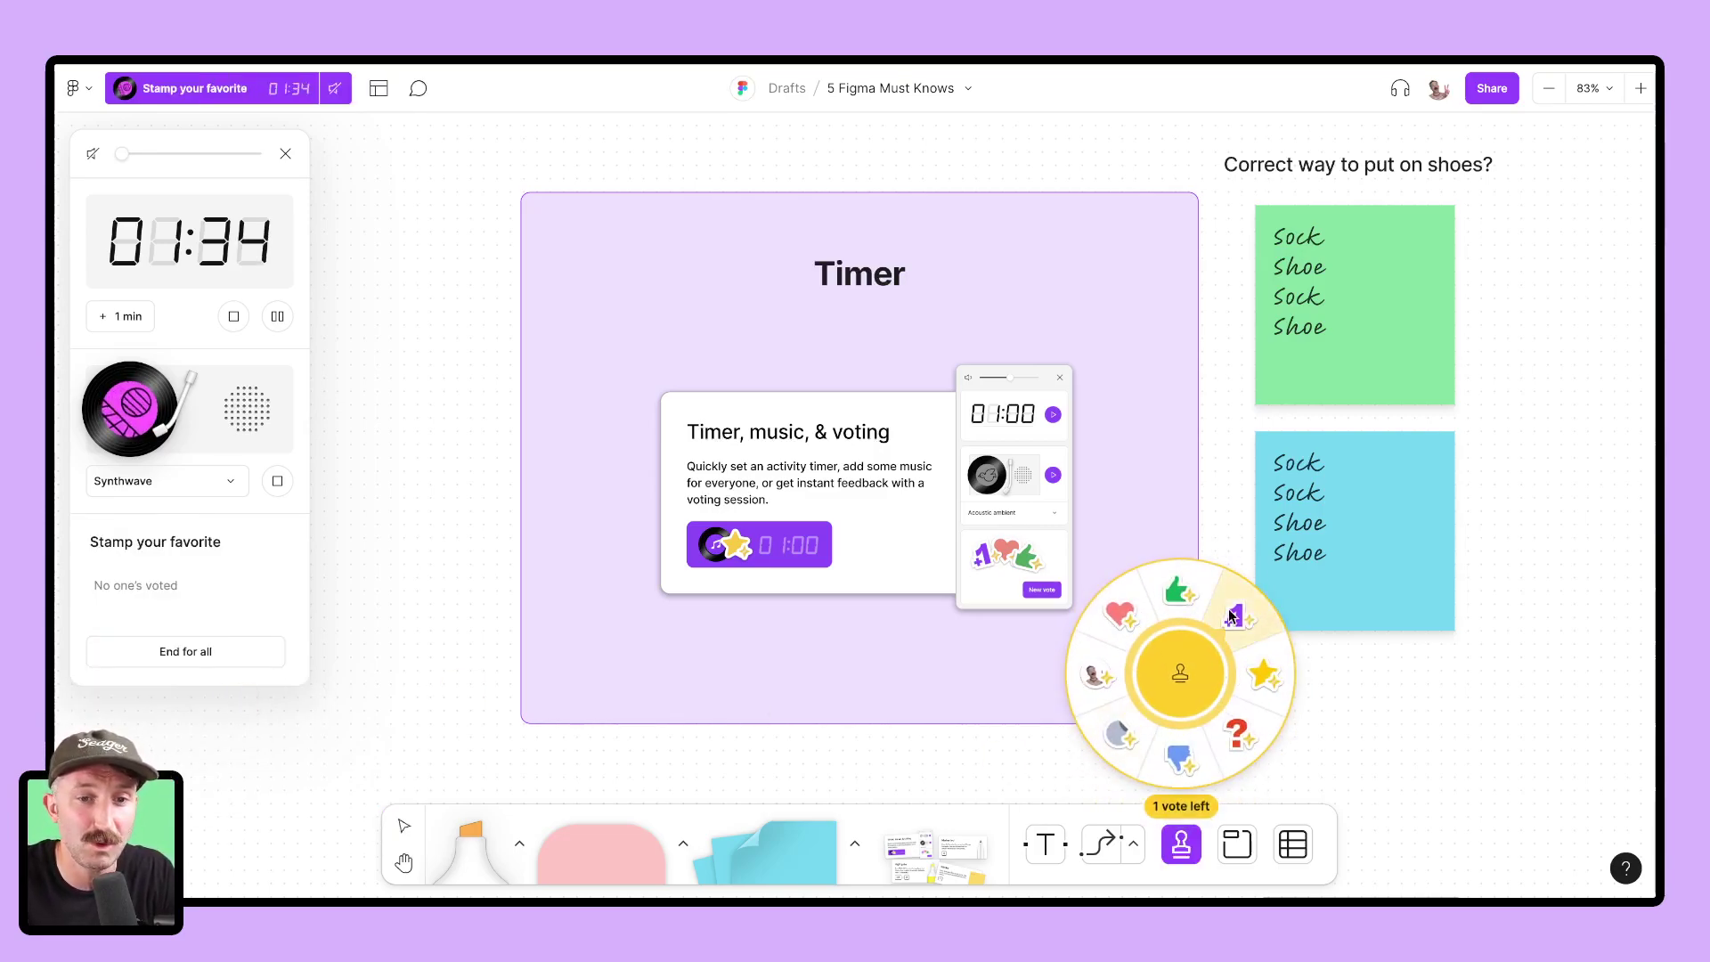
{"action": "left_click", "coordinate": [1236, 617]}
{"action": "left_click", "coordinate": [1405, 331]}
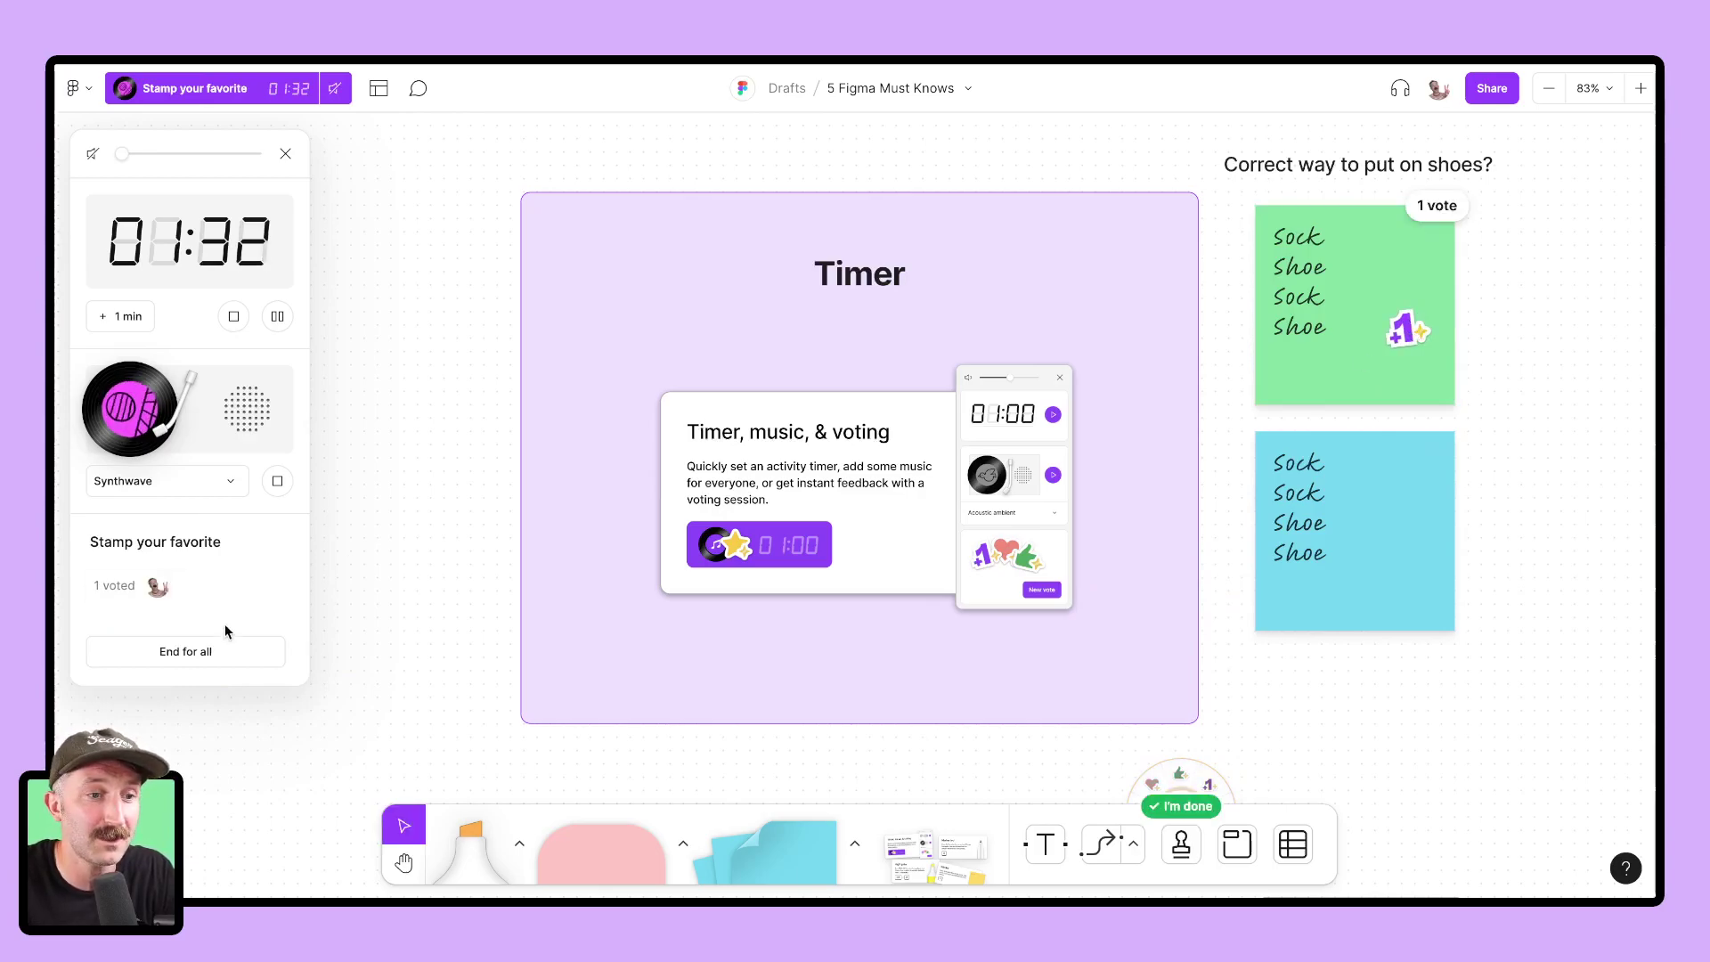
{"action": "left_click", "coordinate": [227, 651]}
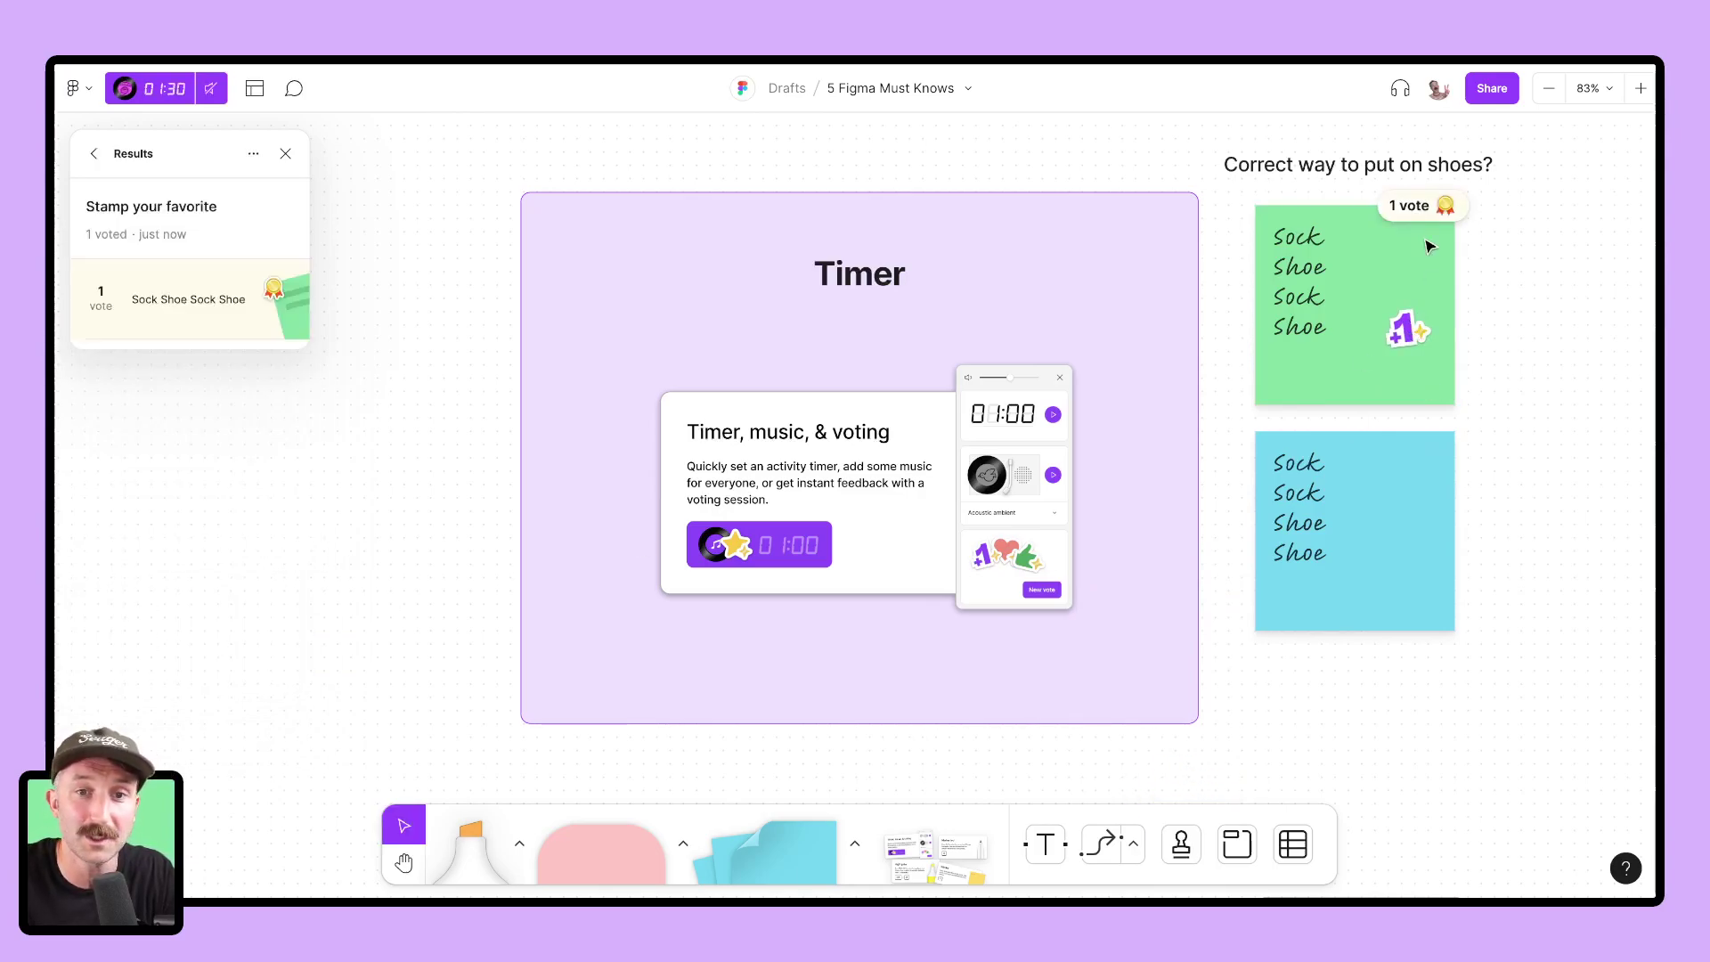